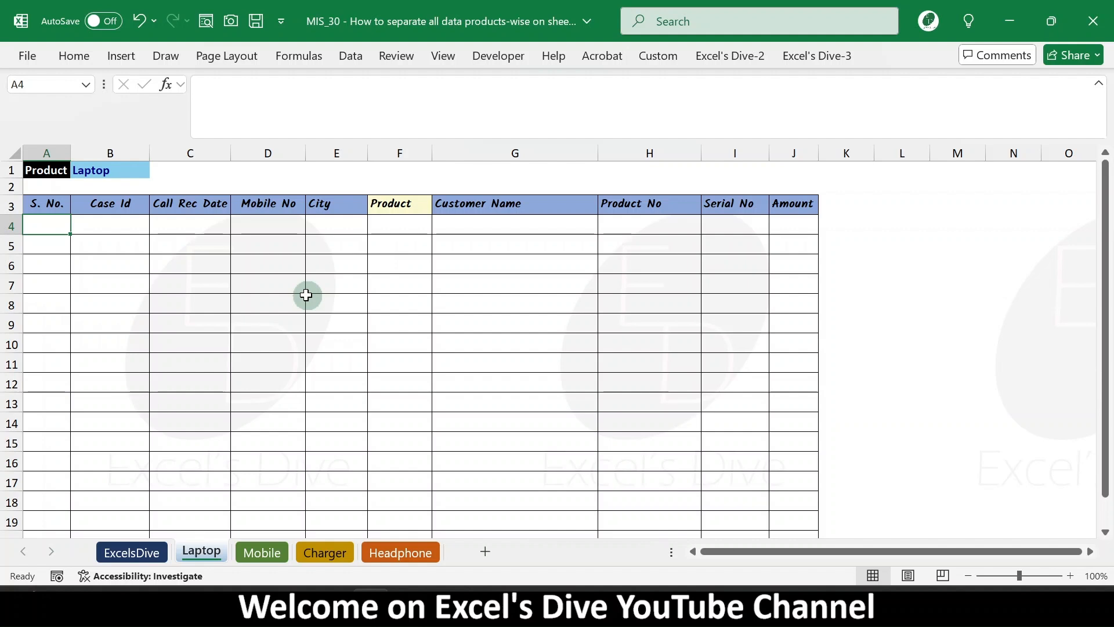
# Start a COUNTIF formula in cell L4 of the Laptop sheet with ExcelsDive!F2:F51 as its range
pyautogui.click(877, 222)
pyautogui.write('=')
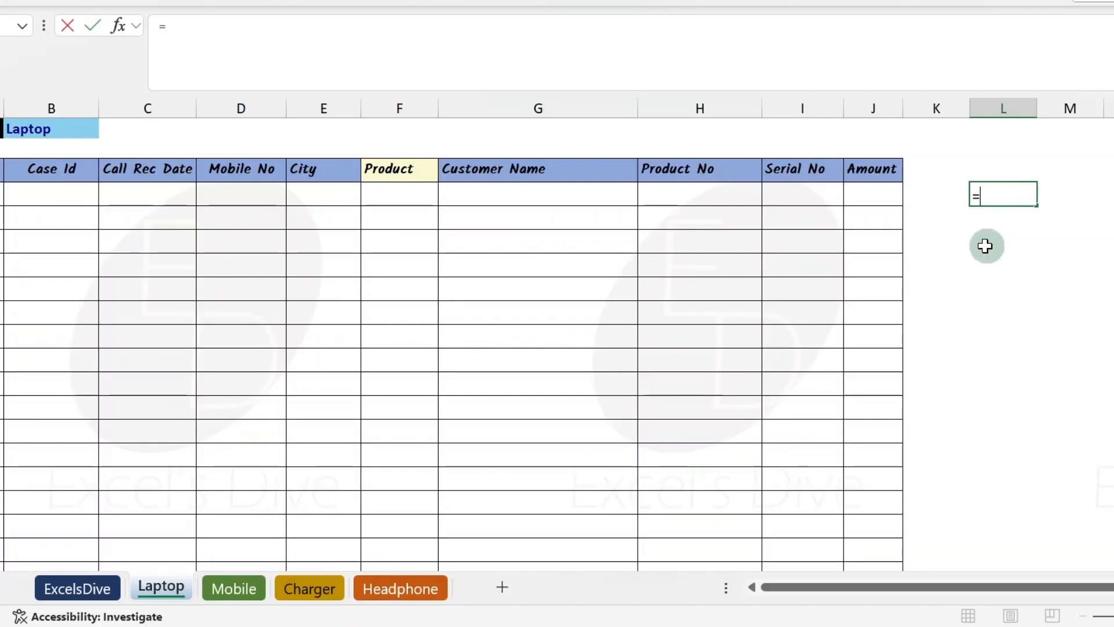
pyautogui.write('coun')
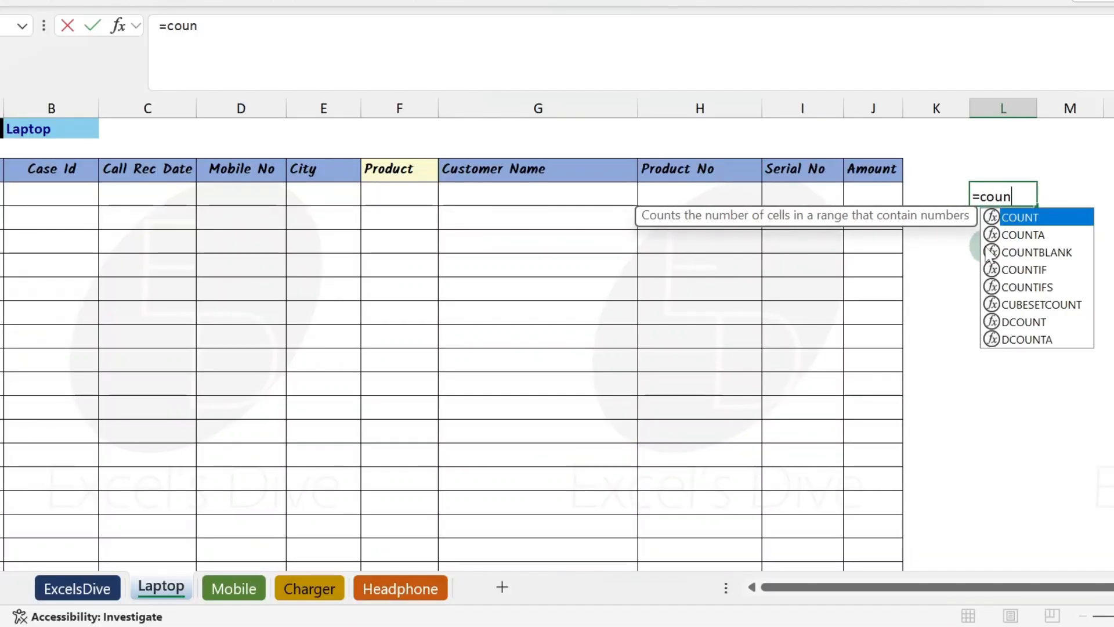
pyautogui.press('Down')
pyautogui.press('Down')
pyautogui.press('Down')
pyautogui.press('Tab')
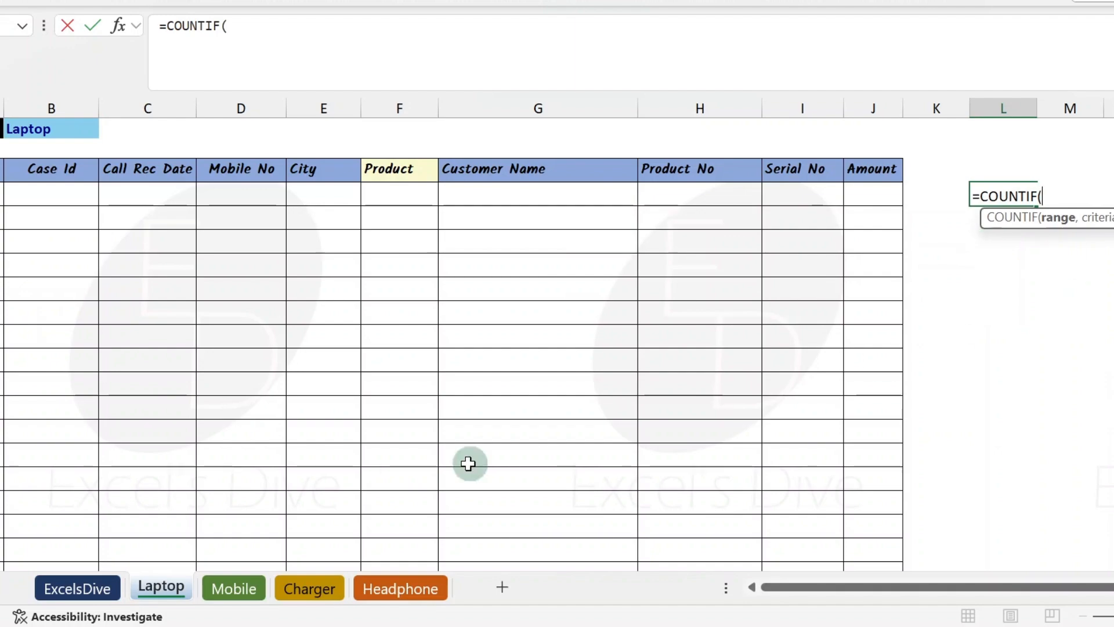
pyautogui.click(90, 589)
pyautogui.click(406, 264)
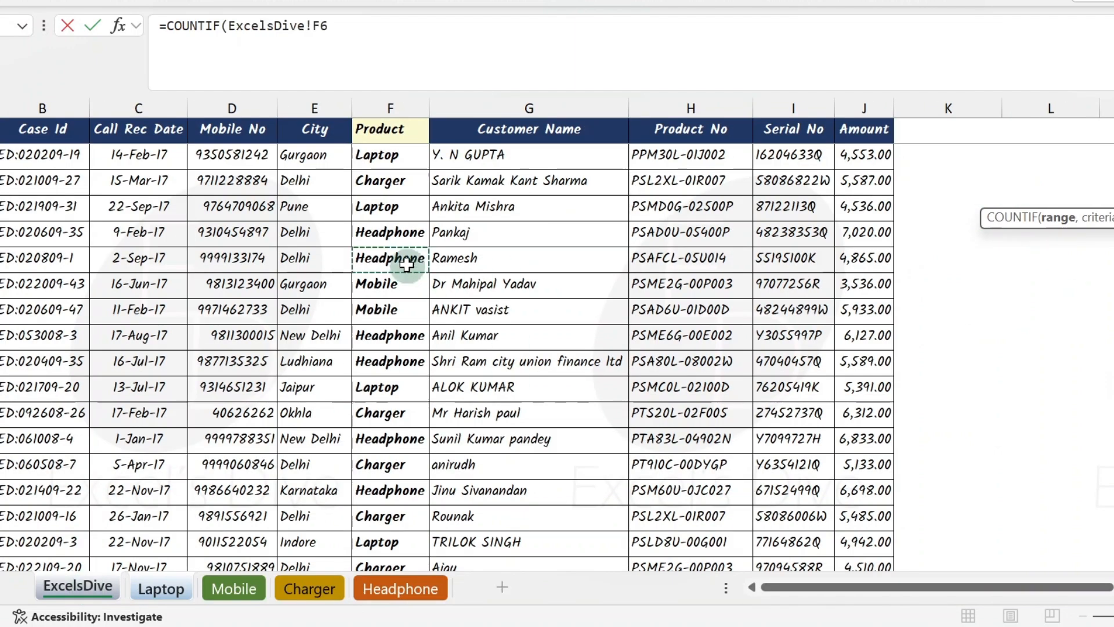
pyautogui.press('Up')
pyautogui.press('Up')
pyautogui.press('Up')
pyautogui.press('Up')
pyautogui.hotkey('ctrl', 'shift', 'Down')
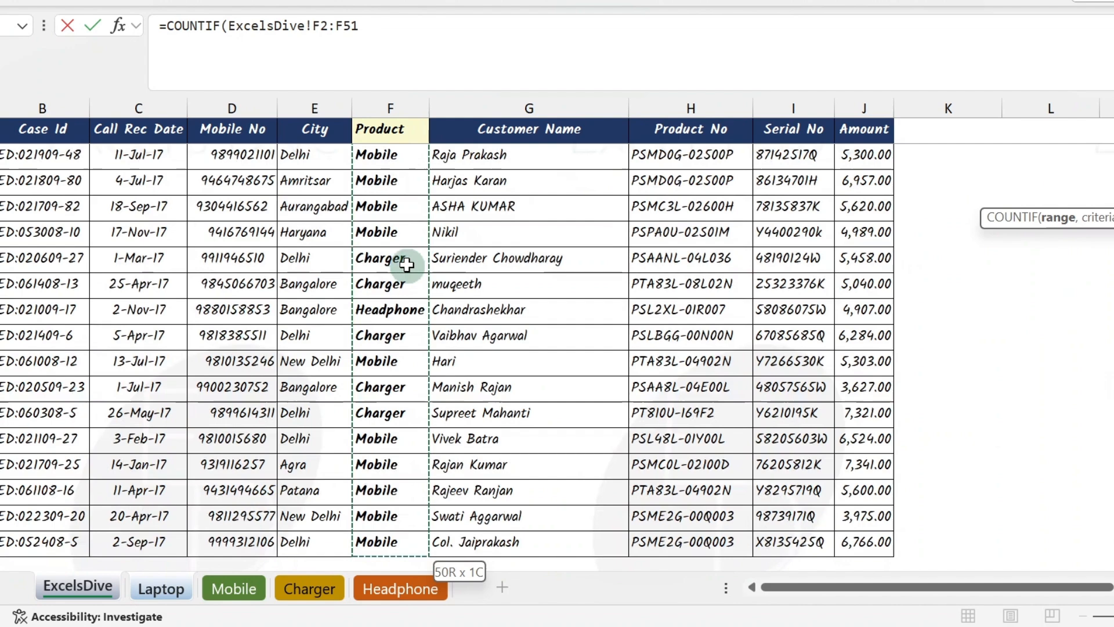
pyautogui.write(',')
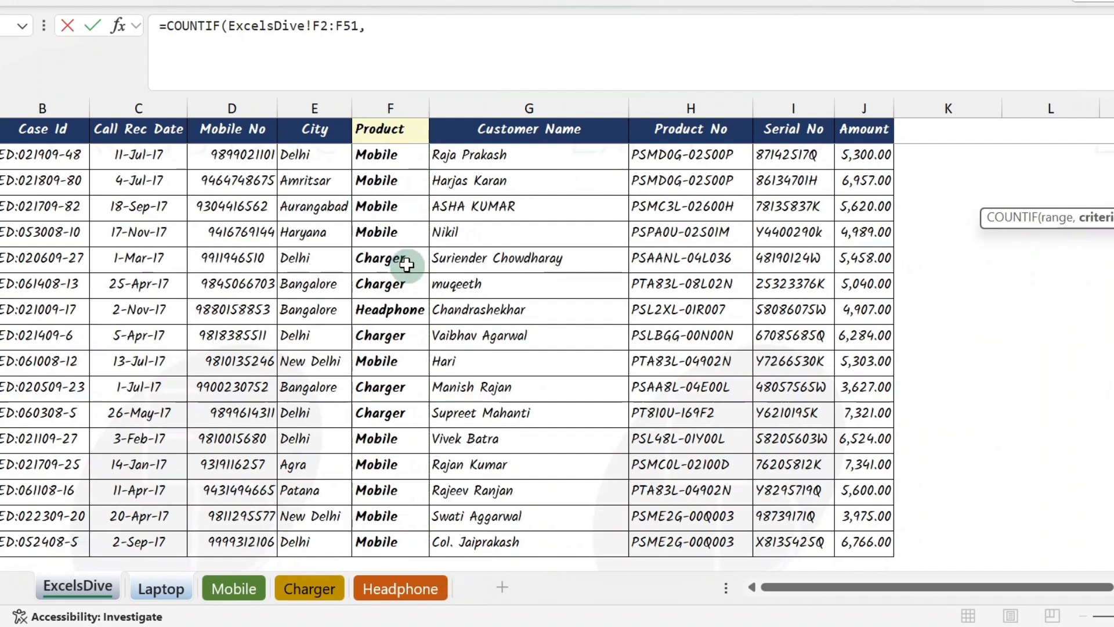
# Complete the COUNTIF formula with cell B1 of the Laptop sheet as its criterion and enter it
pyautogui.click(161, 588)
pyautogui.click(52, 129)
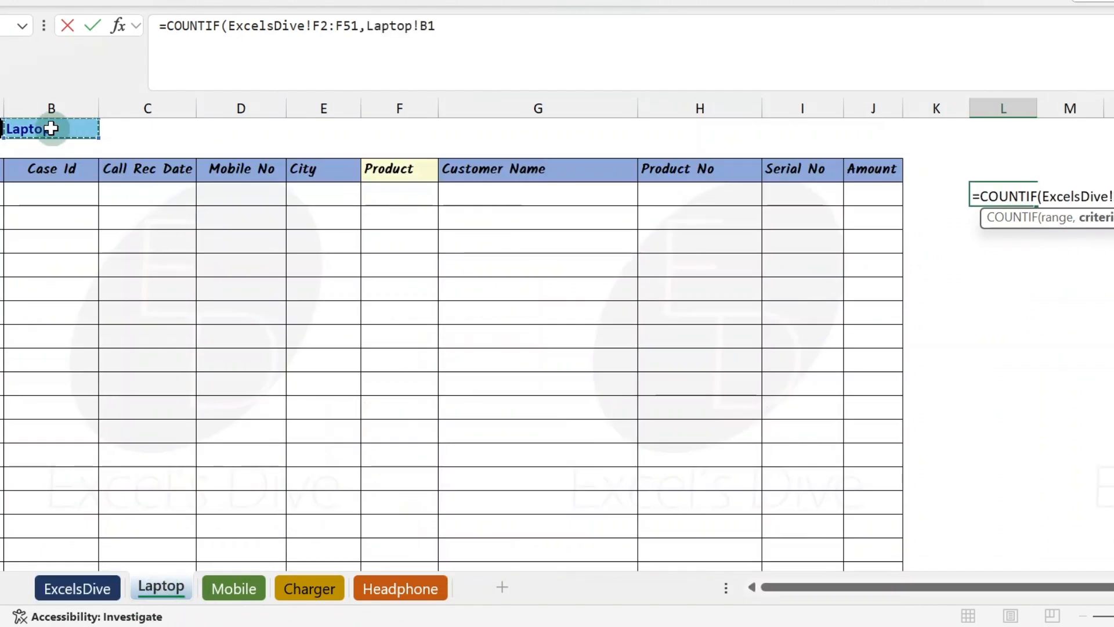
pyautogui.press('Return')
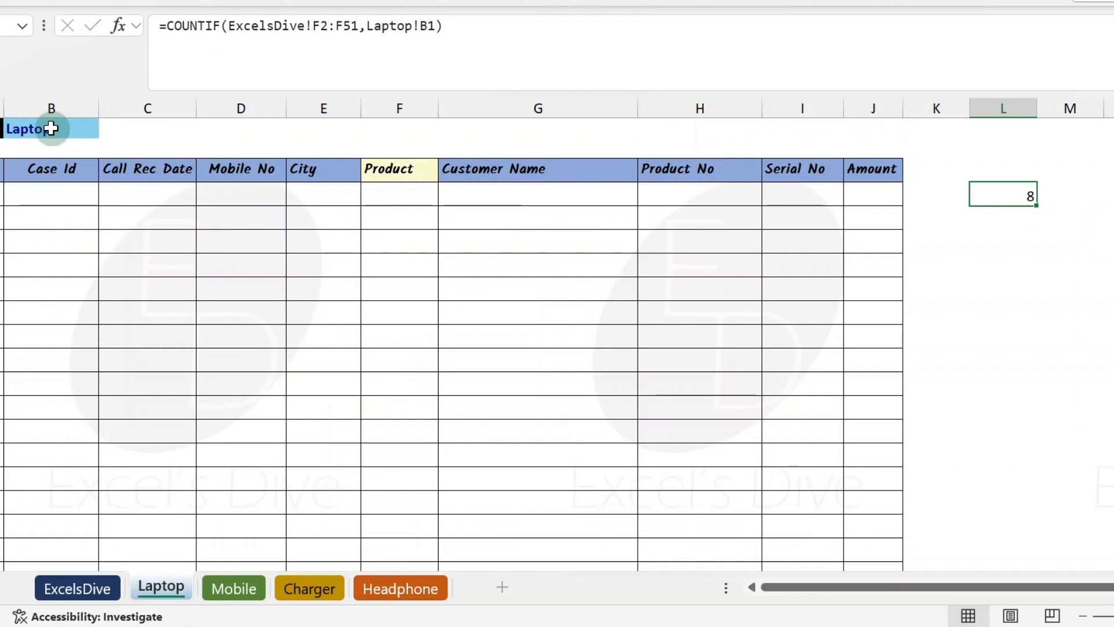
# Replace the content of cell L4 with the formula =ROW(M4)
pyautogui.write('Row')
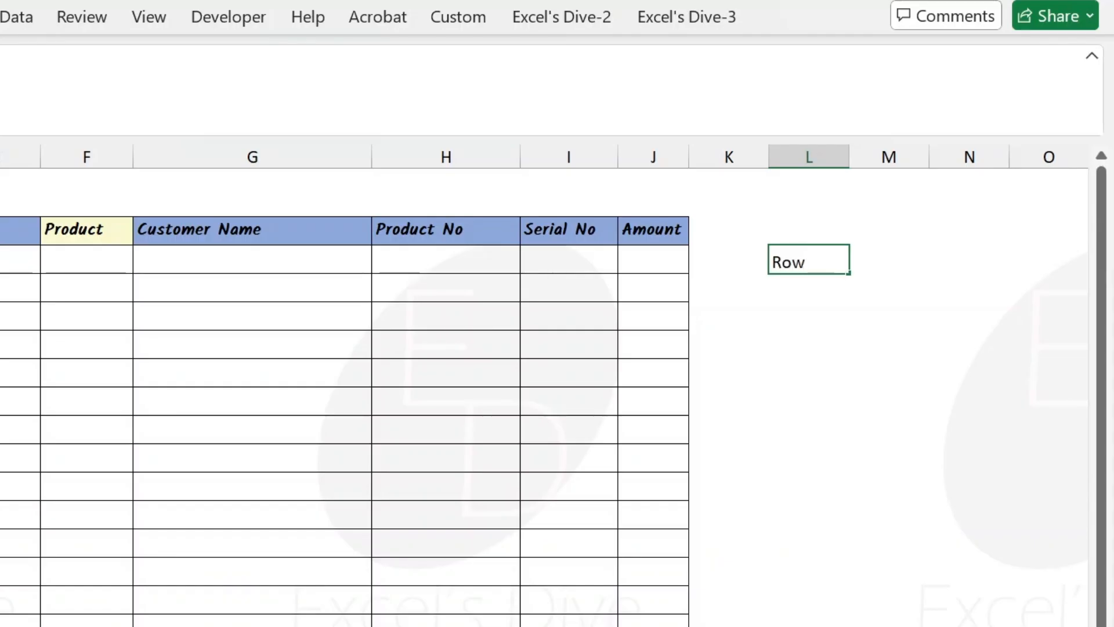
pyautogui.press('BackSpace')
pyautogui.press('BackSpace')
pyautogui.press('BackSpace')
pyautogui.write('=Row')
pyautogui.press('Tab')
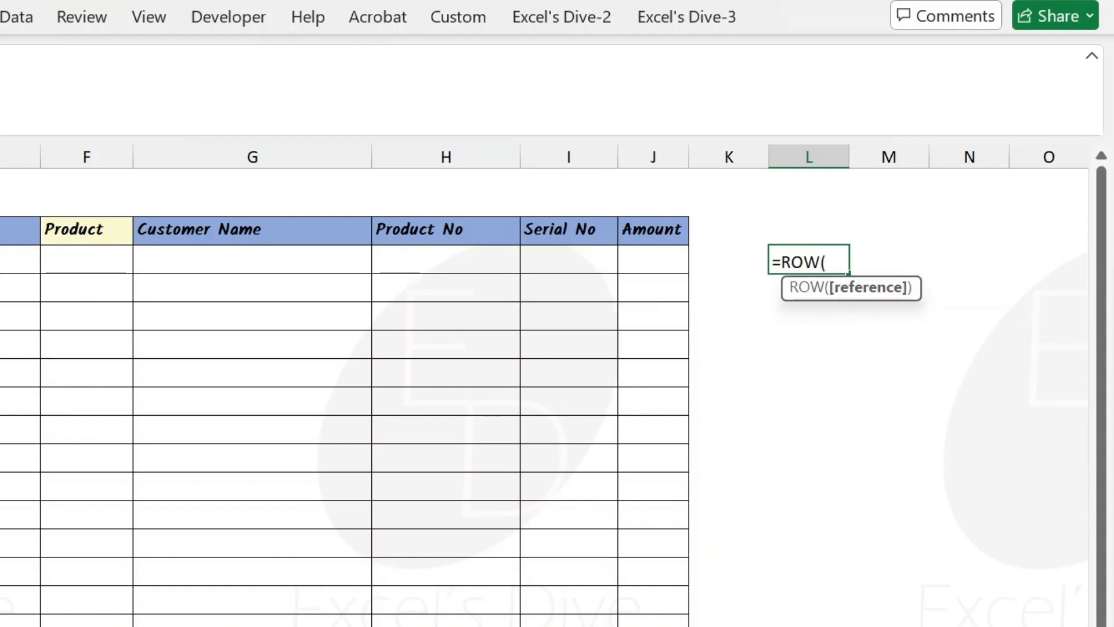
pyautogui.write('M4)')
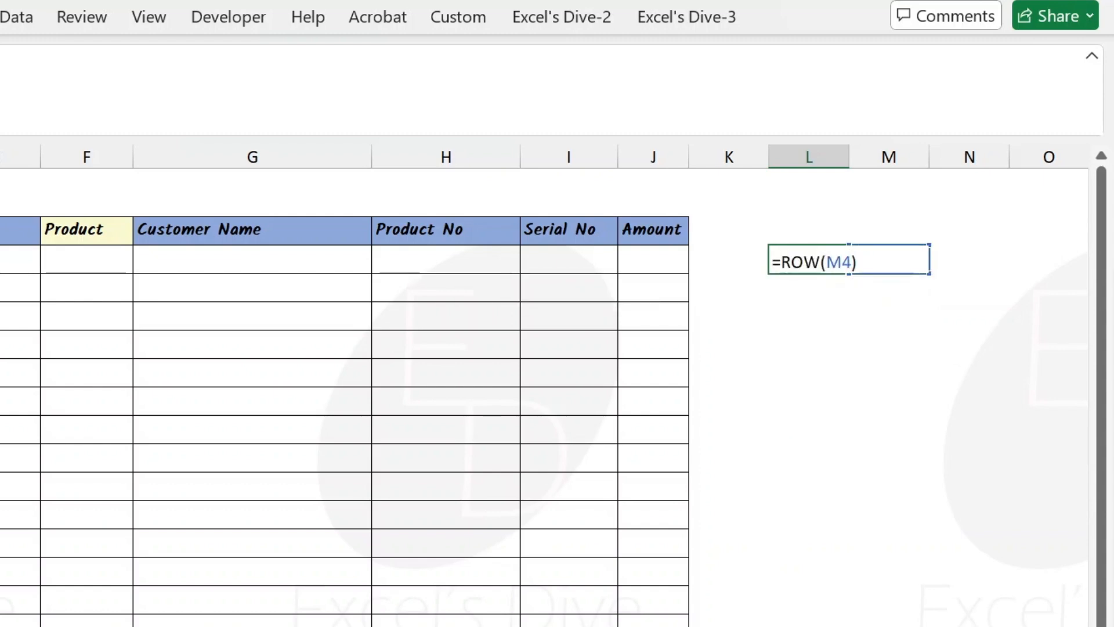
pyautogui.hotkey('ctrl', 'Return')
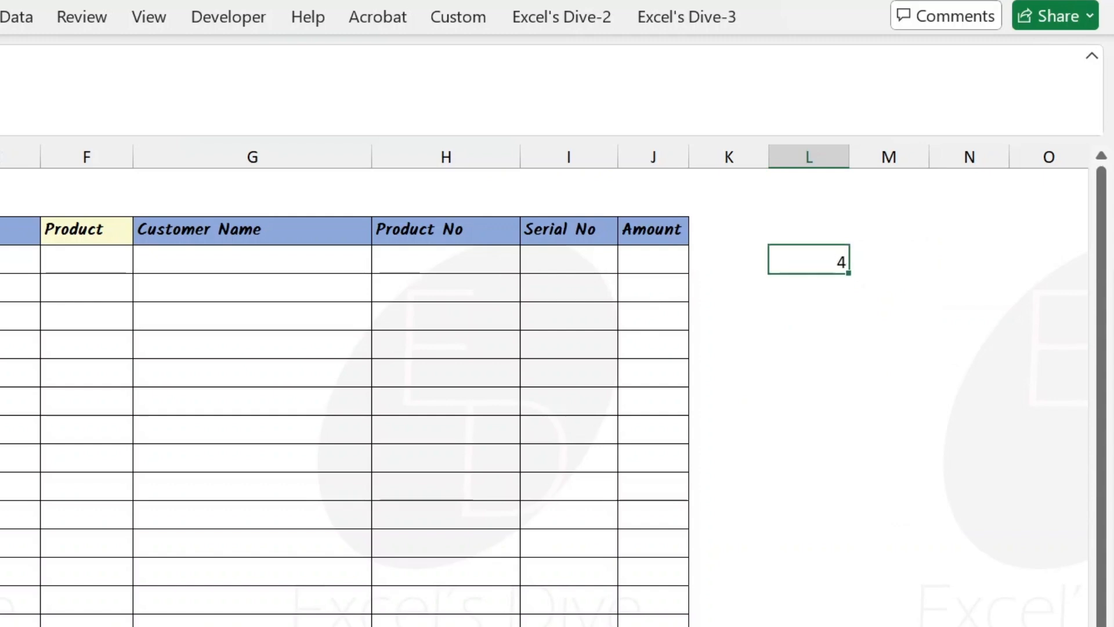
# Change the ROW formula in cell L4 to reference the range L9:L13
pyautogui.press('F2')
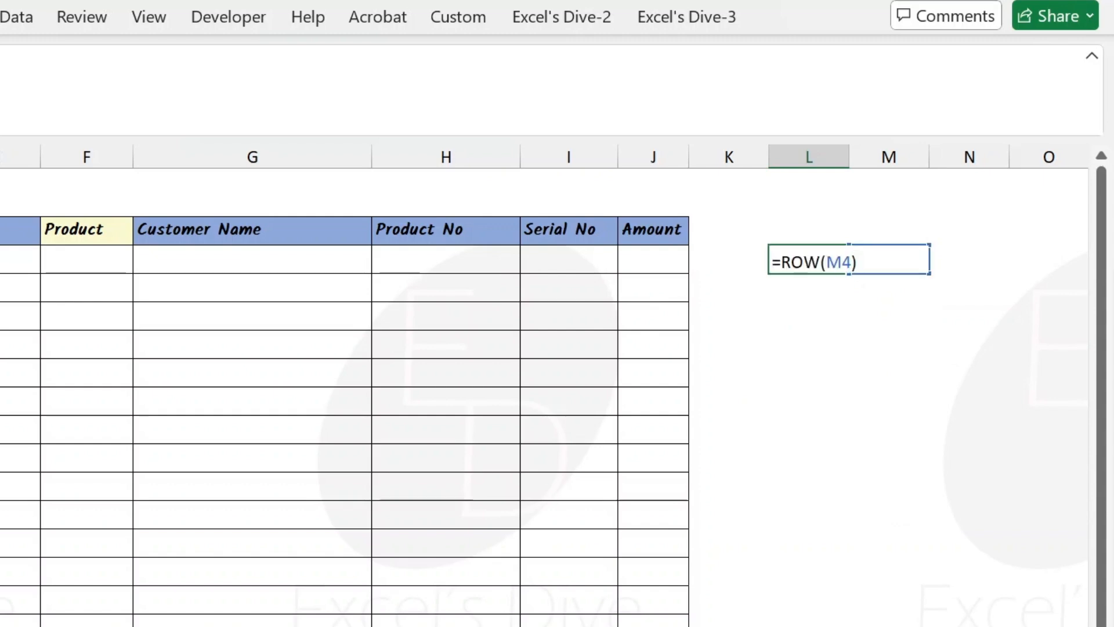
pyautogui.press('BackSpace')
pyautogui.press('BackSpace')
pyautogui.press('BackSpace')
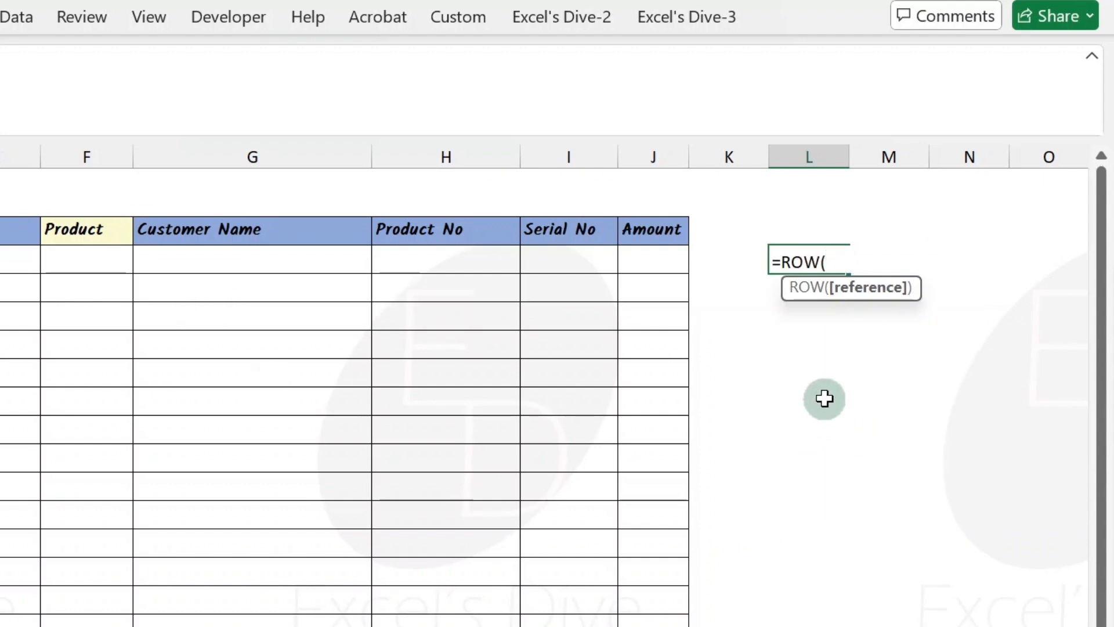
pyautogui.moveTo(823, 398); pyautogui.dragTo(820, 509)
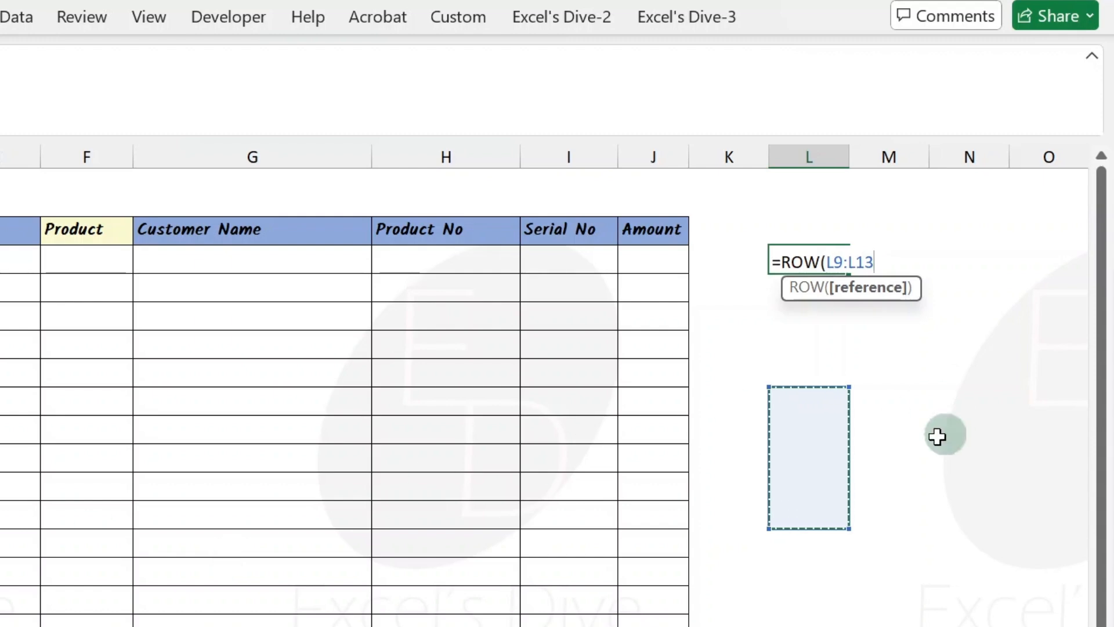
pyautogui.write(')')
pyautogui.press('Return')
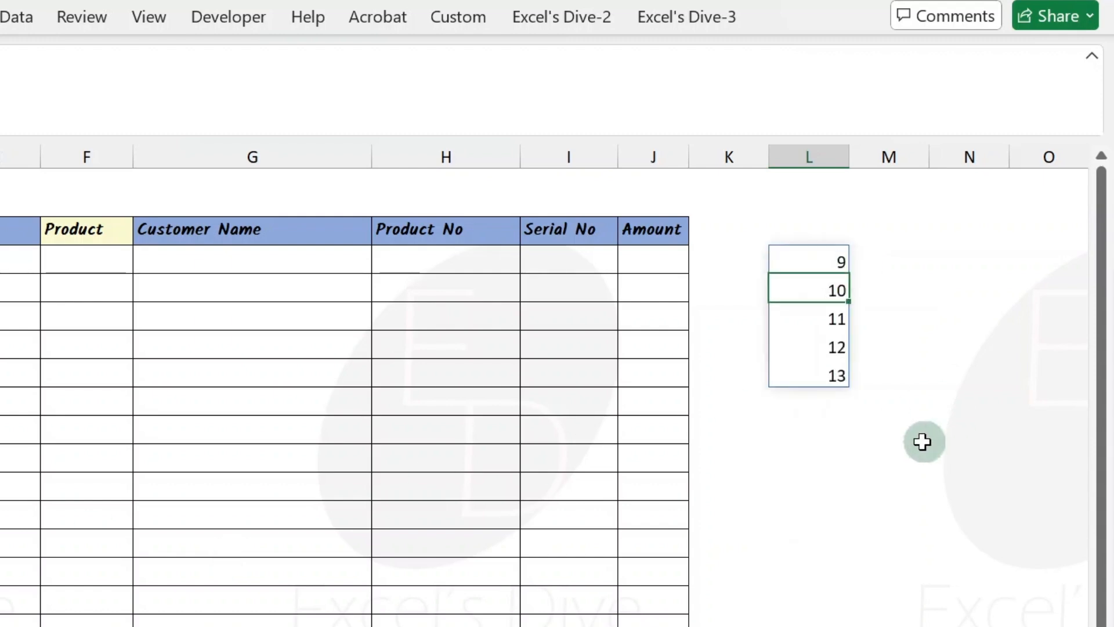
# Select the spilled ROW results starting at cell L4 and delete them
pyautogui.press('Up')
pyautogui.hotkey('ctrl', 'shift', 'Down')
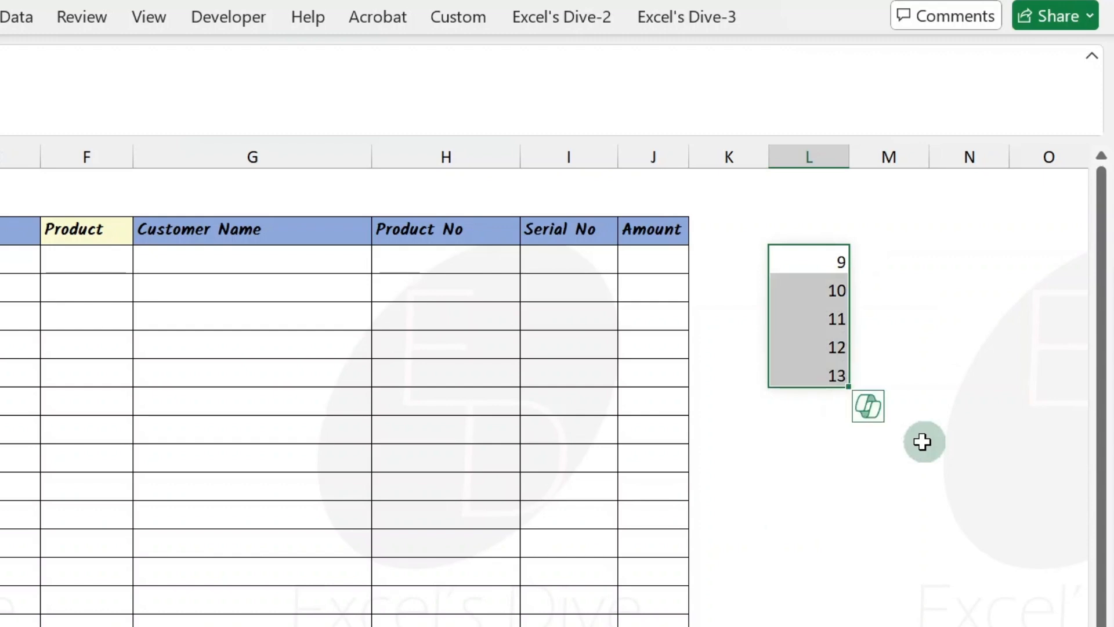
pyautogui.hotkey('ctrl', 'shift', 'Up')
pyautogui.hotkey('ctrl', 'shift', 'Down')
pyautogui.press('Down')
pyautogui.press('Up')
pyautogui.hotkey('ctrl', 'shift', 'Down')
pyautogui.press('Delete')
pyautogui.press('Down')
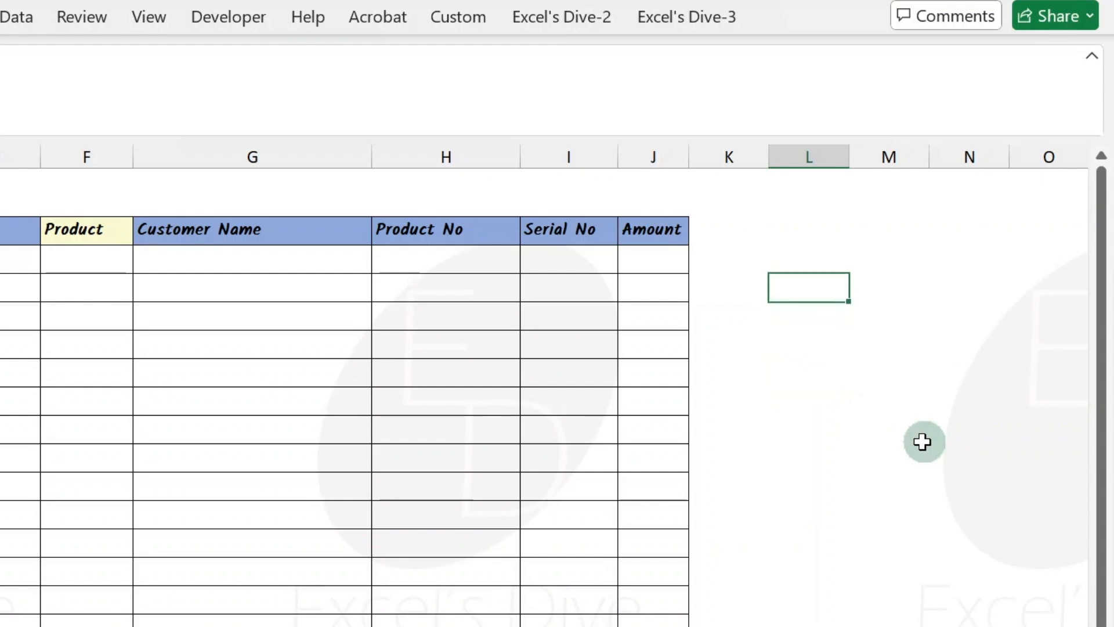
# Enter the formula =ROWS(N4) in cell L4
pyautogui.press('Up')
pyautogui.write('=Rows')
pyautogui.press('Tab')
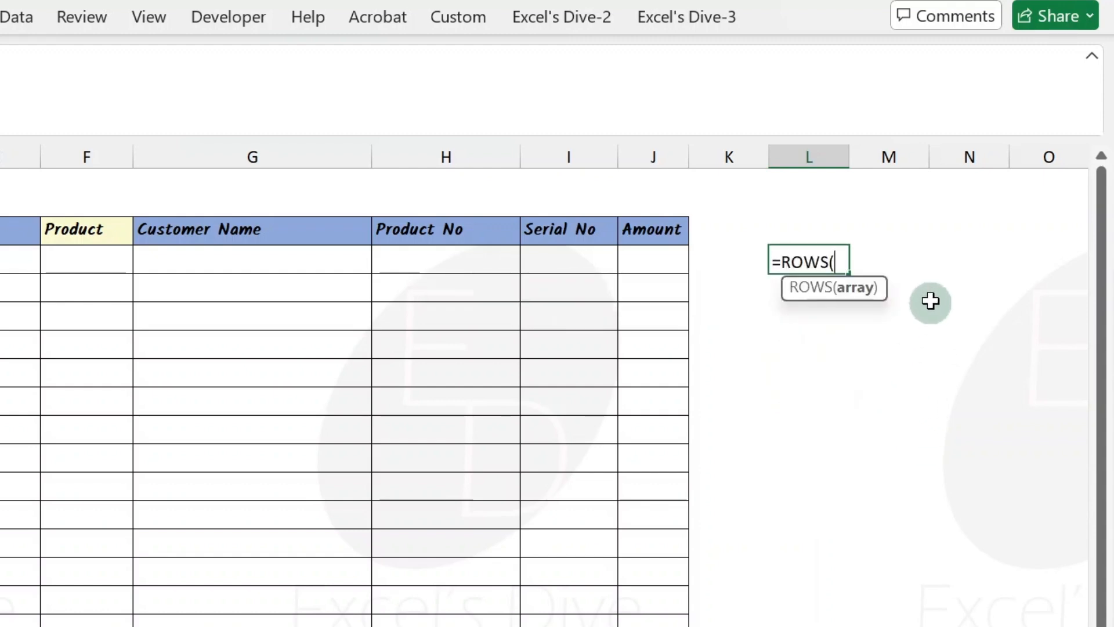
pyautogui.click(943, 255)
pyautogui.write(')')
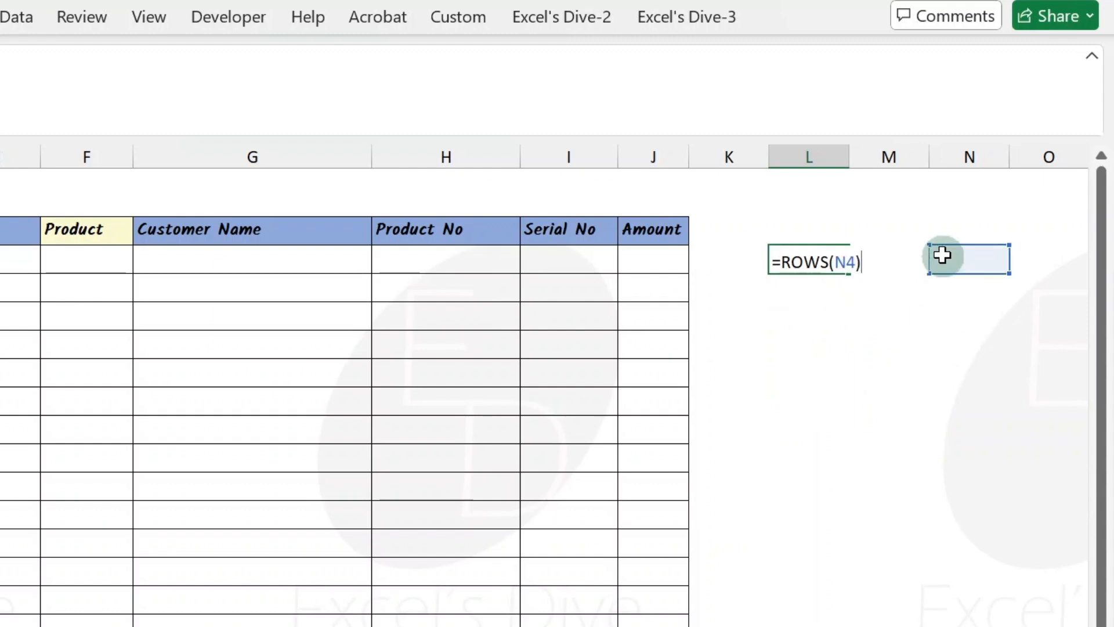
pyautogui.press('Return')
pyautogui.press('Up')
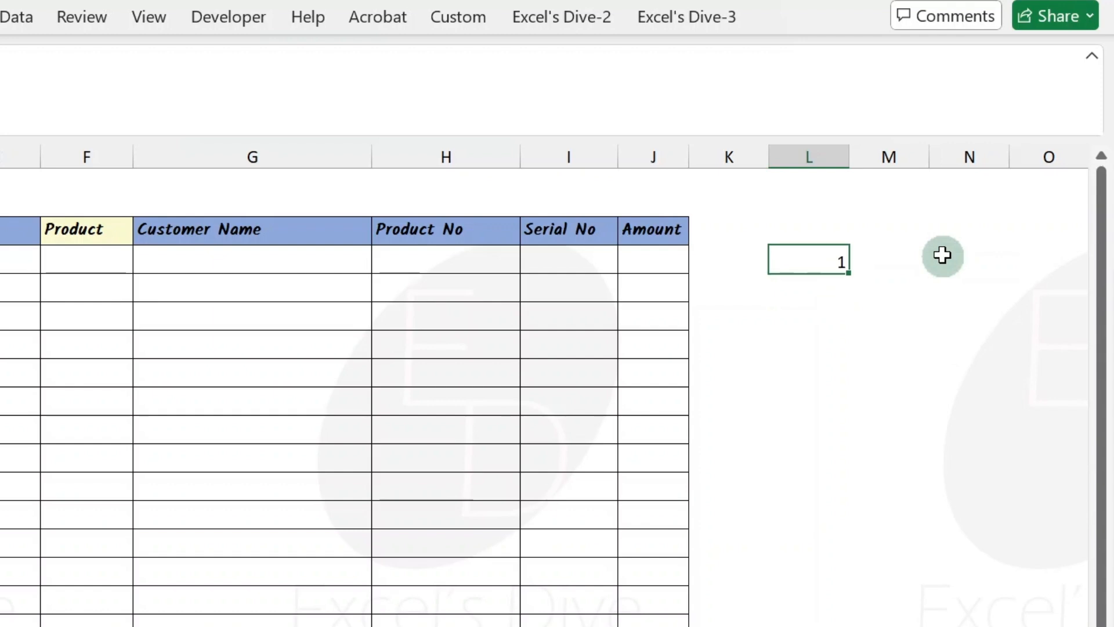
# Change the ROWS formula in cell L4 to count the range L8:L13
pyautogui.press('F2')
pyautogui.press('BackSpace')
pyautogui.press('BackSpace')
pyautogui.press('BackSpace')
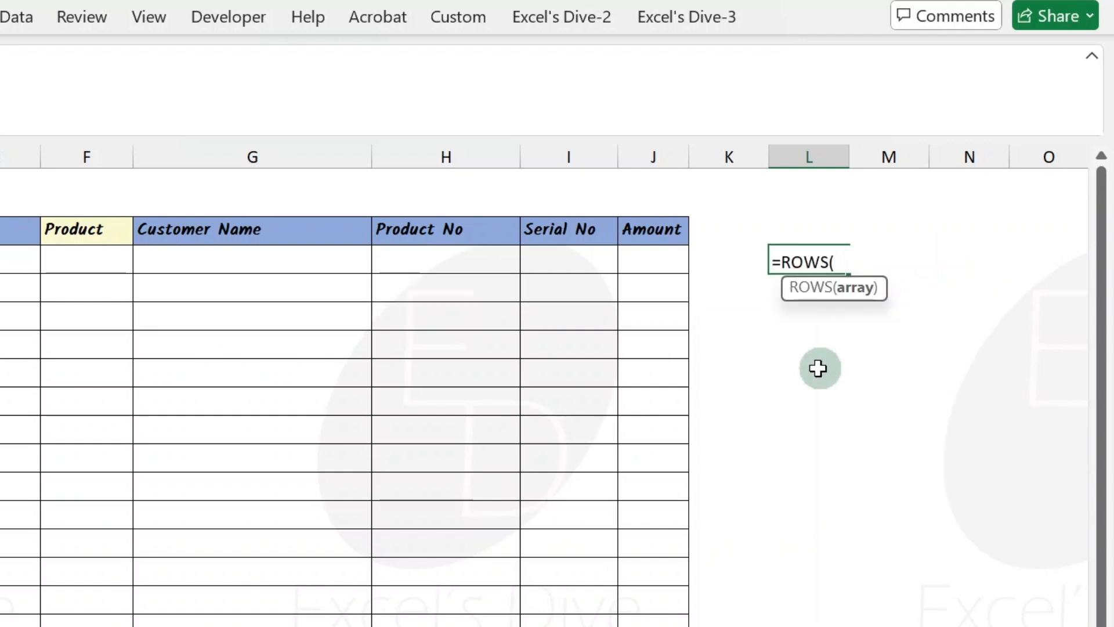
pyautogui.moveTo(818, 368); pyautogui.dragTo(810, 506)
pyautogui.write(')')
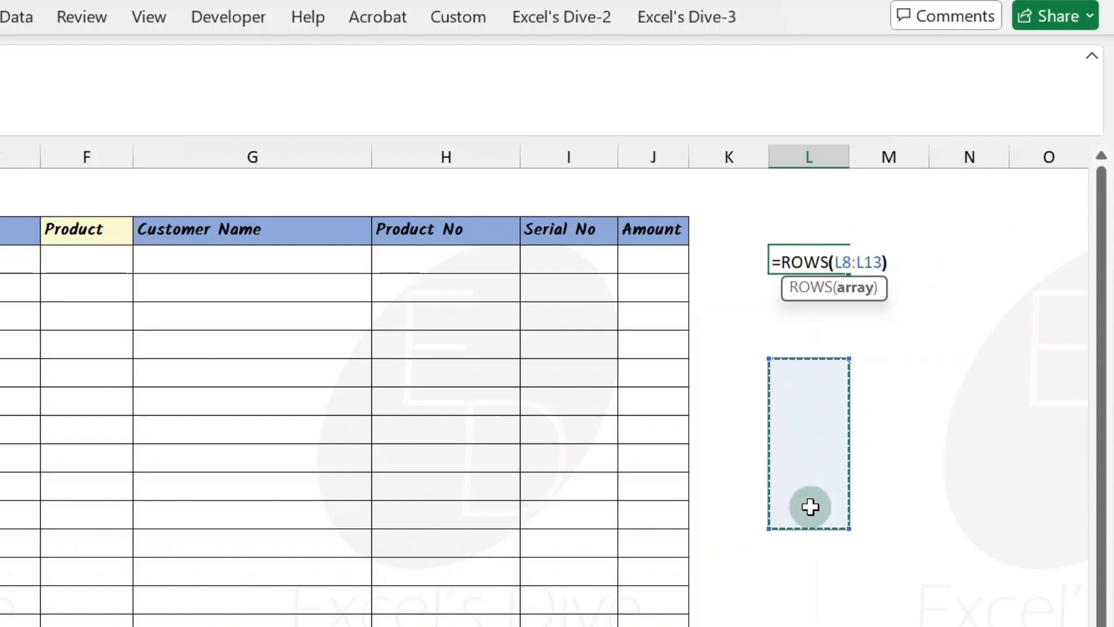
pyautogui.hotkey('ctrl', 'Return')
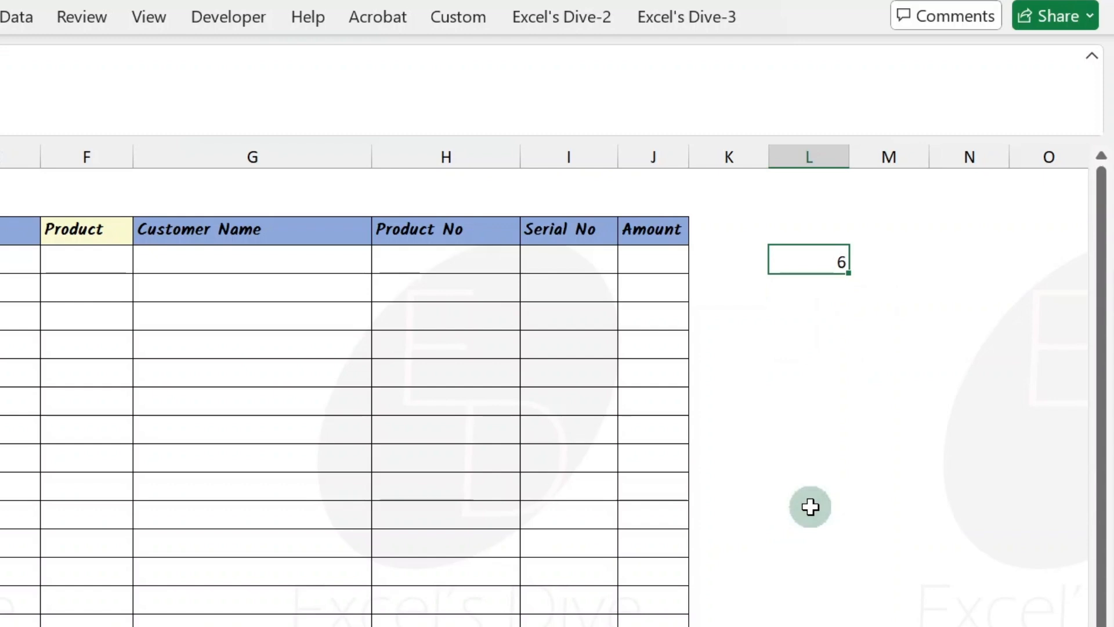
# Clear the test formula from cell L4 and go back to cell A4 in the S. No. column
pyautogui.press('Delete')
pyautogui.press('Left')
pyautogui.press('Left')
pyautogui.press('Left')
pyautogui.press('Left')
pyautogui.press('Left')
pyautogui.press('Left')
pyautogui.press('Left')
pyautogui.press('Left')
pyautogui.press('Left')
pyautogui.press('Left')
pyautogui.press('Left')
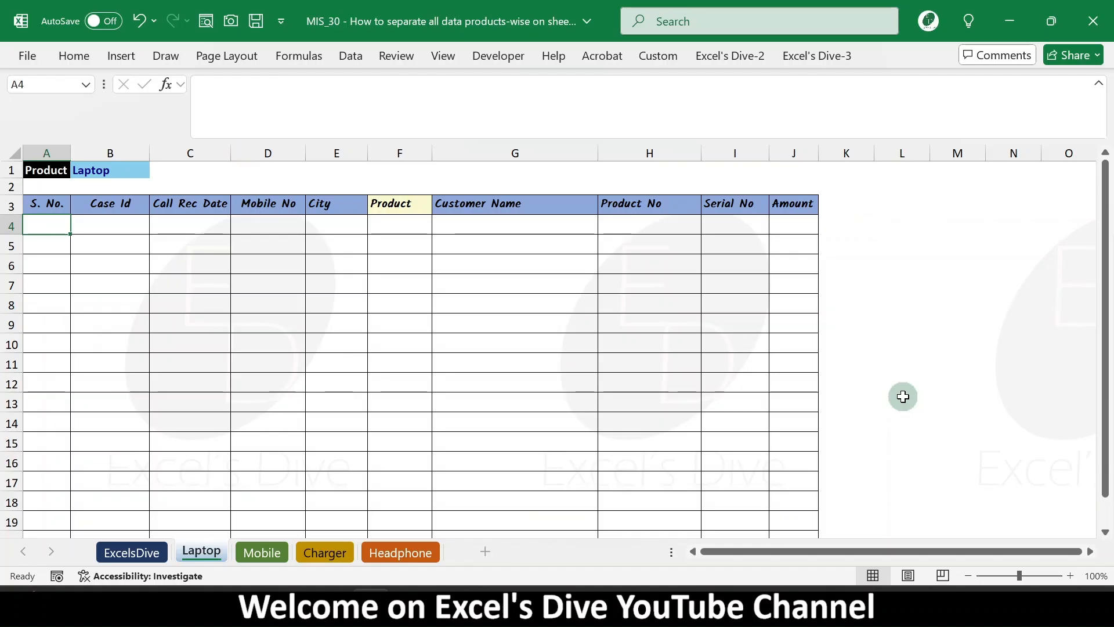
pyautogui.write('=')
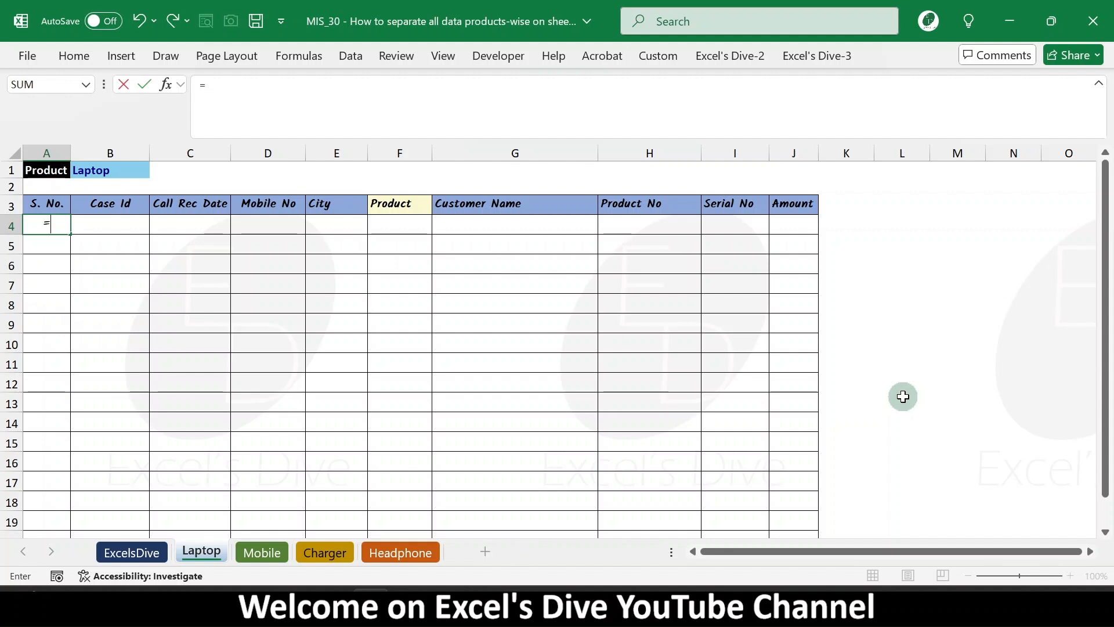
pyautogui.press('Escape')
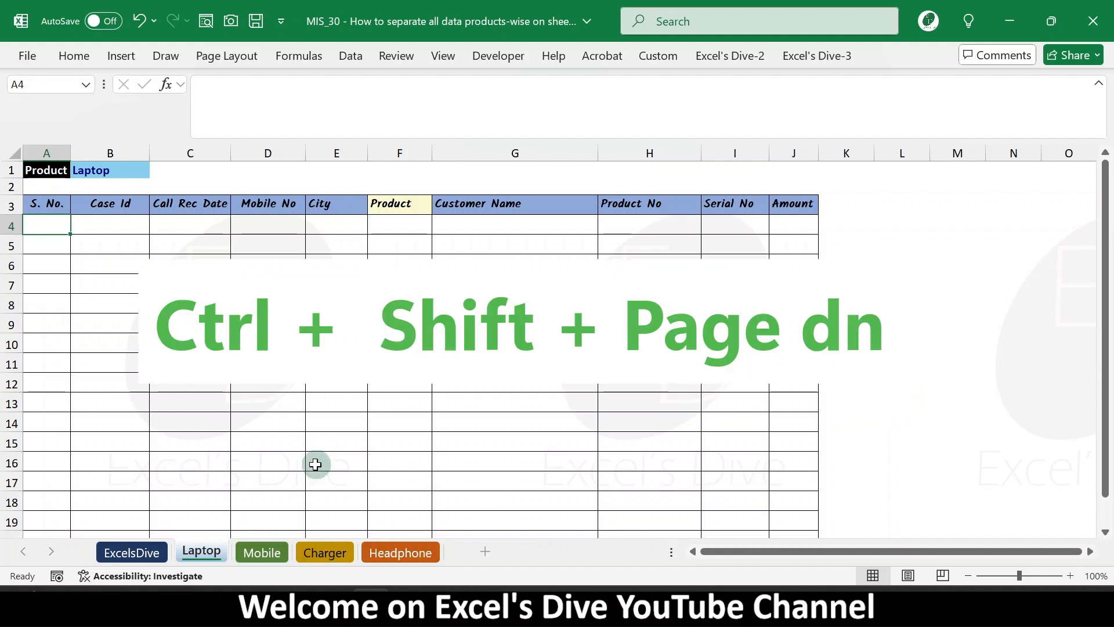
# Group the Laptop, Mobile, Charger and Headphone sheets, and return to the Laptop sheet with the group still selected
pyautogui.hotkey('ctrl', 'shift', 'pagedown')
pyautogui.hotkey('ctrl', 'shift', 'pagedown')
pyautogui.hotkey('ctrl', 'shift', 'pagedown')
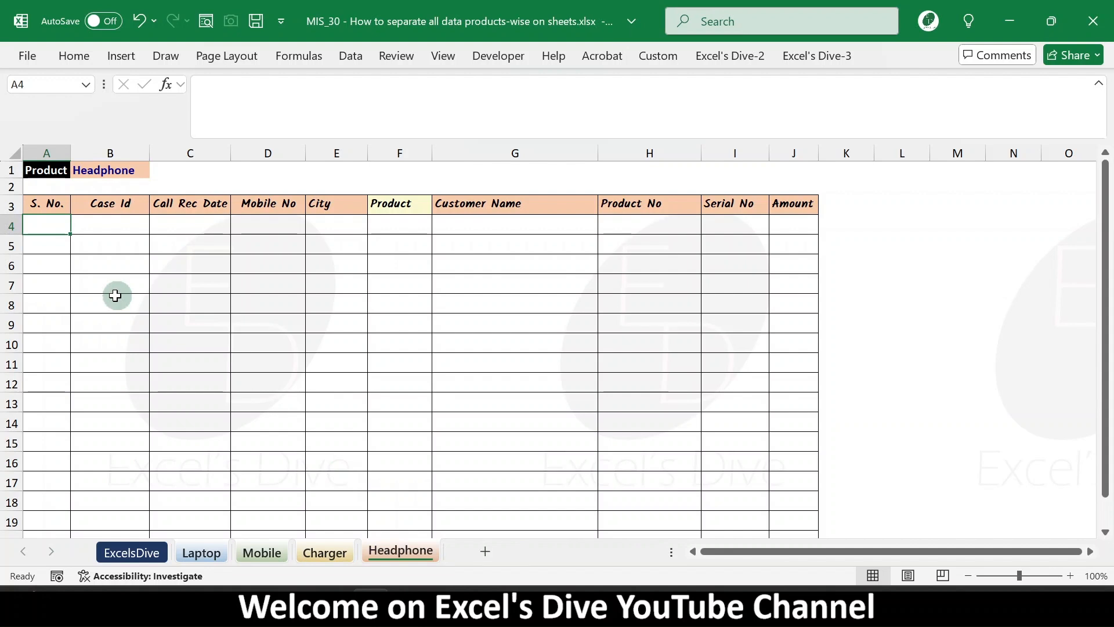
pyautogui.hotkey('ctrl', 'pageup')
pyautogui.hotkey('ctrl', 'pageup')
pyautogui.hotkey('ctrl', 'pageup')
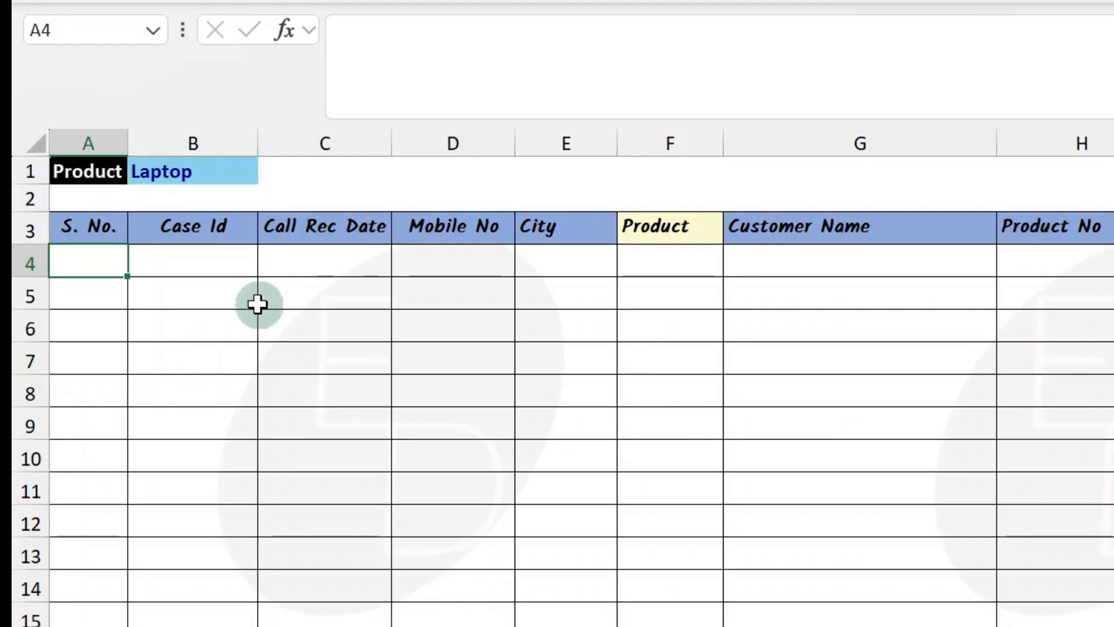
# Start an IF formula in cell A4 whose logical test begins with ROWS(A$4:A4)
pyautogui.write('=i')
pyautogui.press('Tab')
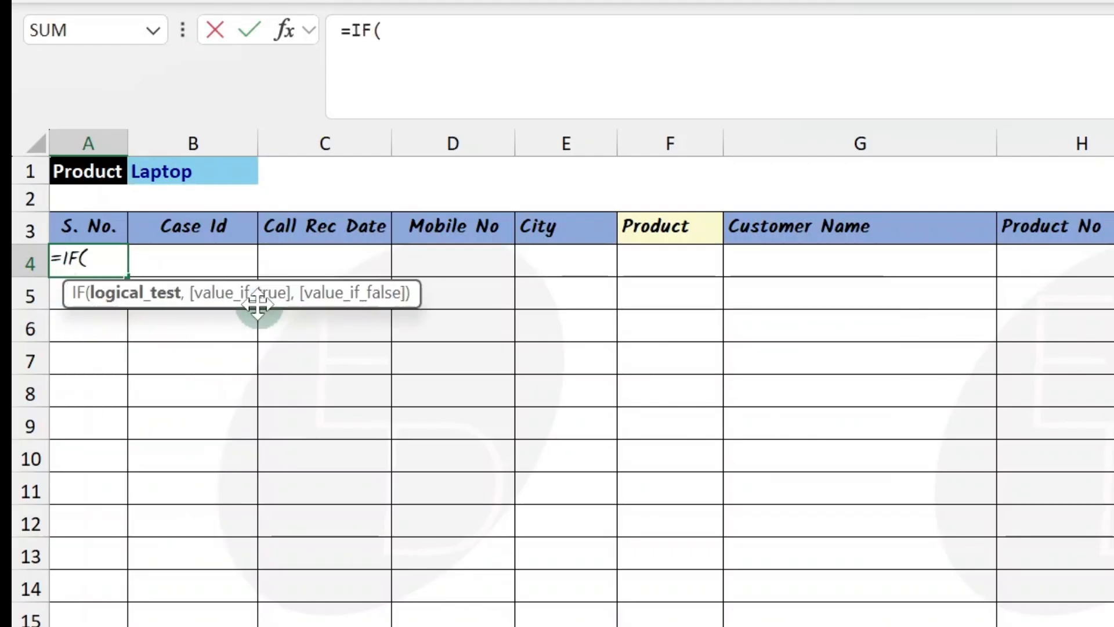
pyautogui.click(410, 32)
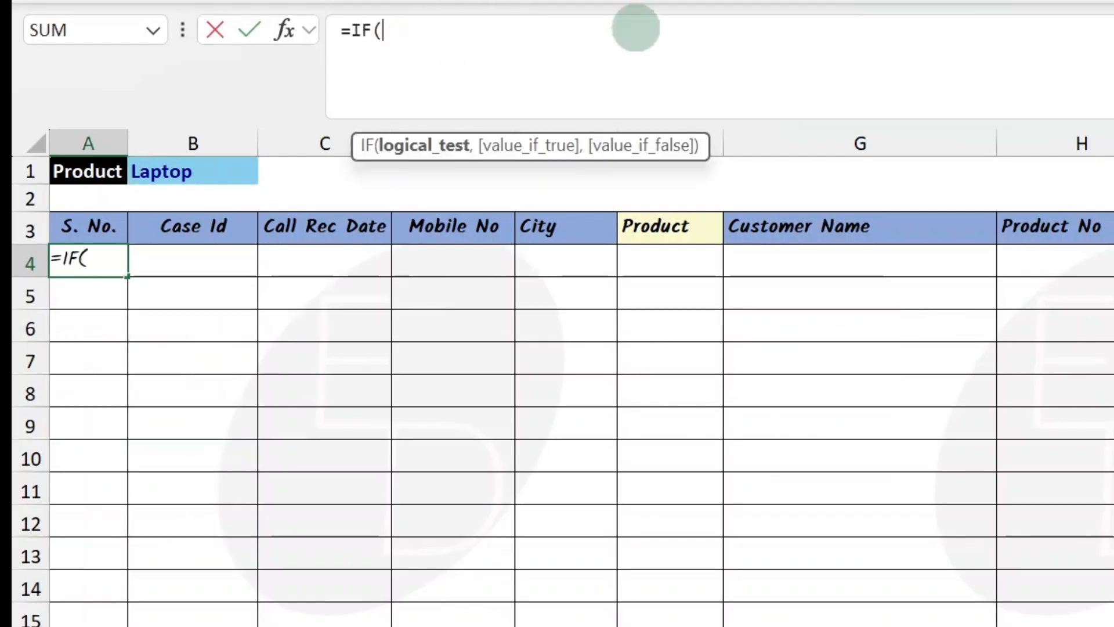
pyautogui.write('Ro')
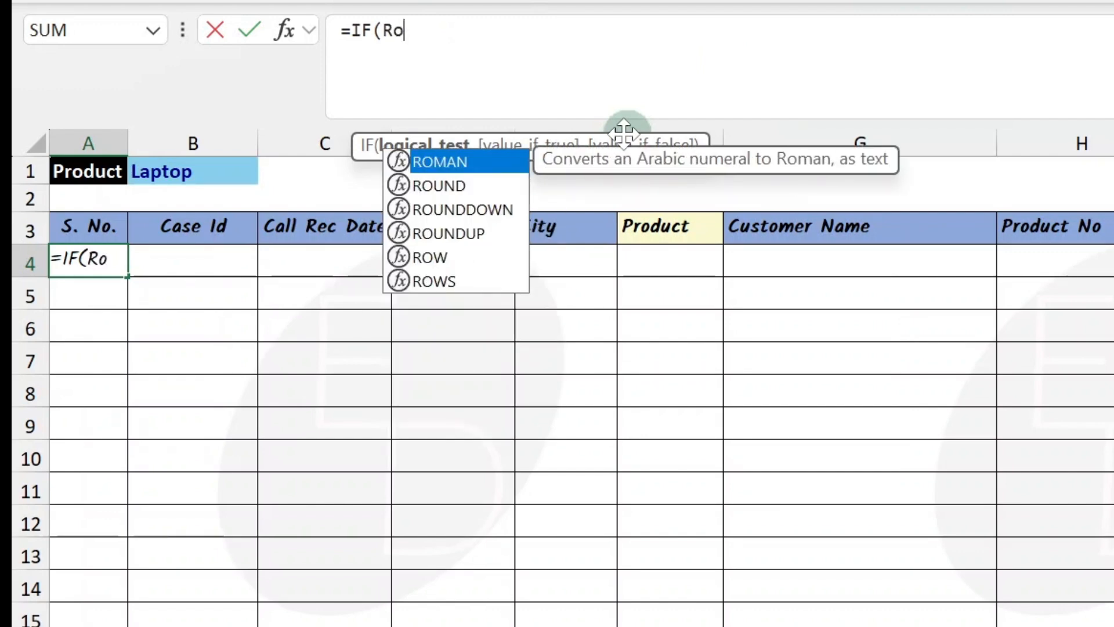
pyautogui.write('ws')
pyautogui.press('Tab')
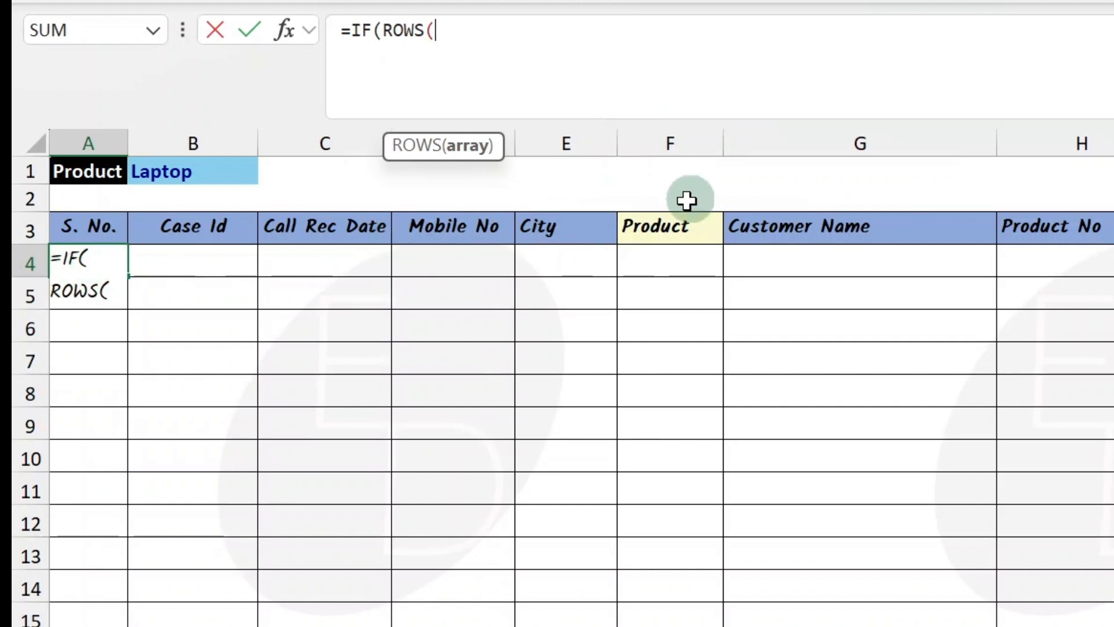
pyautogui.write('A4')
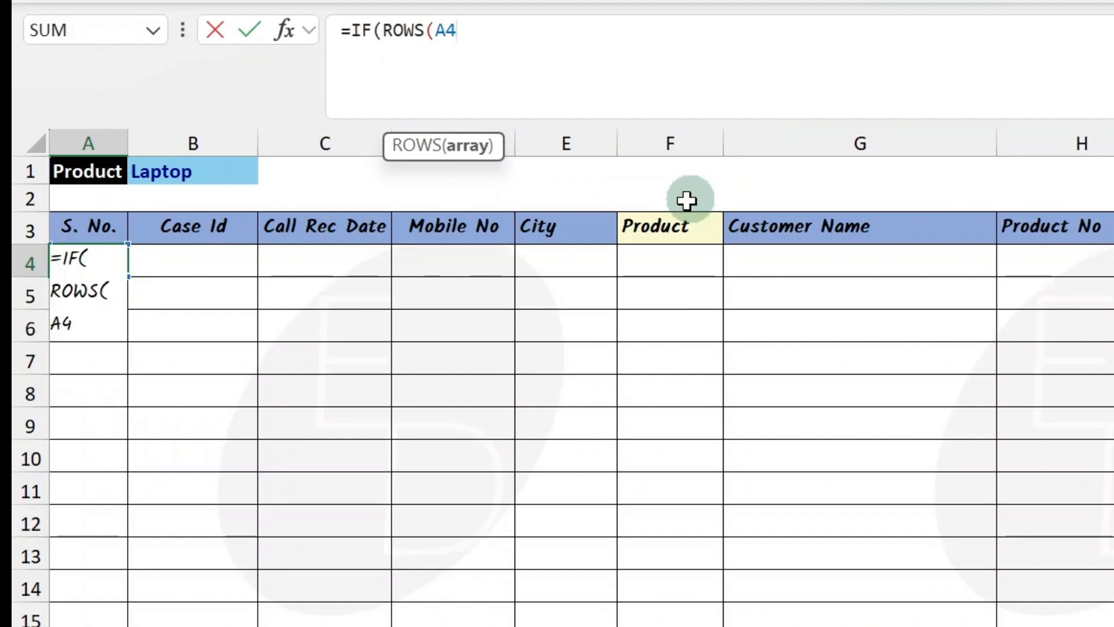
pyautogui.press('BackSpace')
pyautogui.write('$4:A')
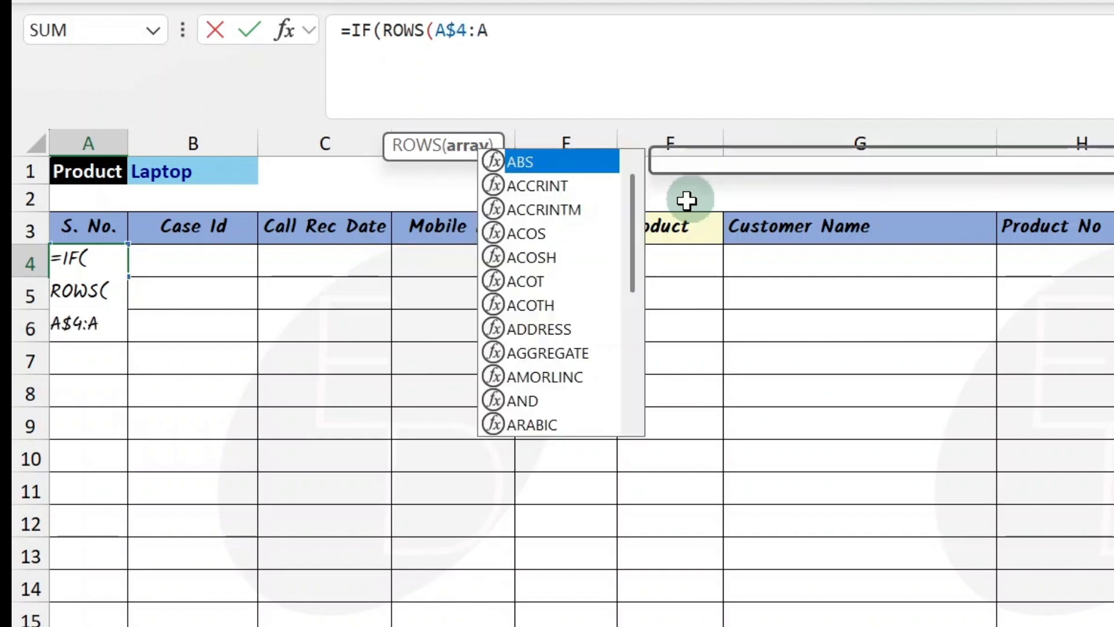
pyautogui.write('4)')
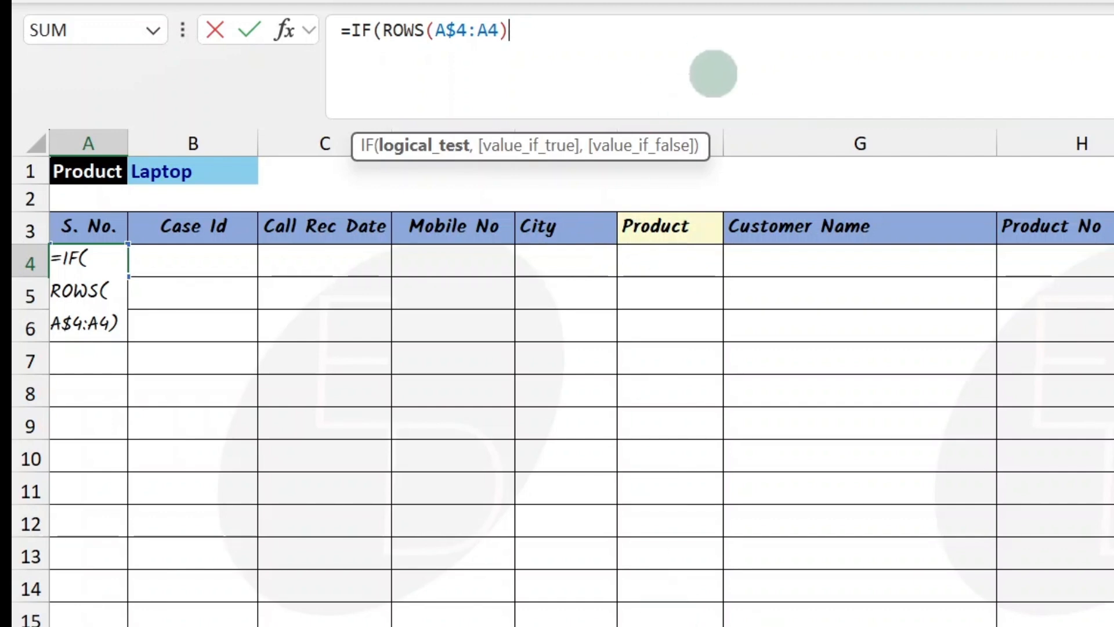
# Extend the logical test with >COUNTIF over the absolute Product range ExcelsDive!$F$2:$F$51
pyautogui.write('>Coun')
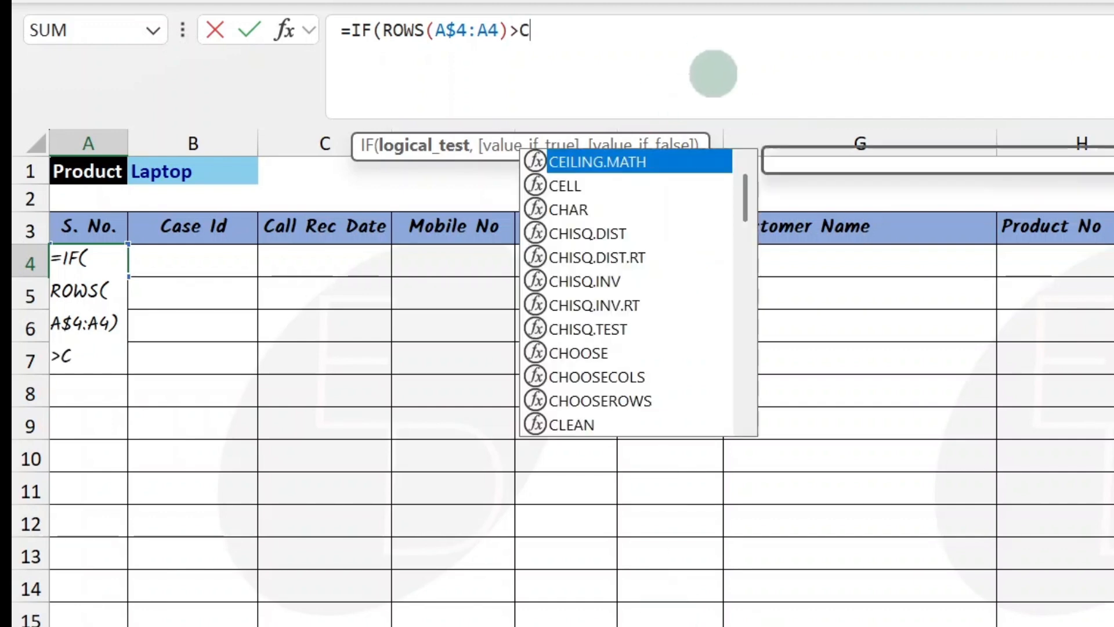
pyautogui.press('Down')
pyautogui.press('Down')
pyautogui.press('Down')
pyautogui.press('Tab')
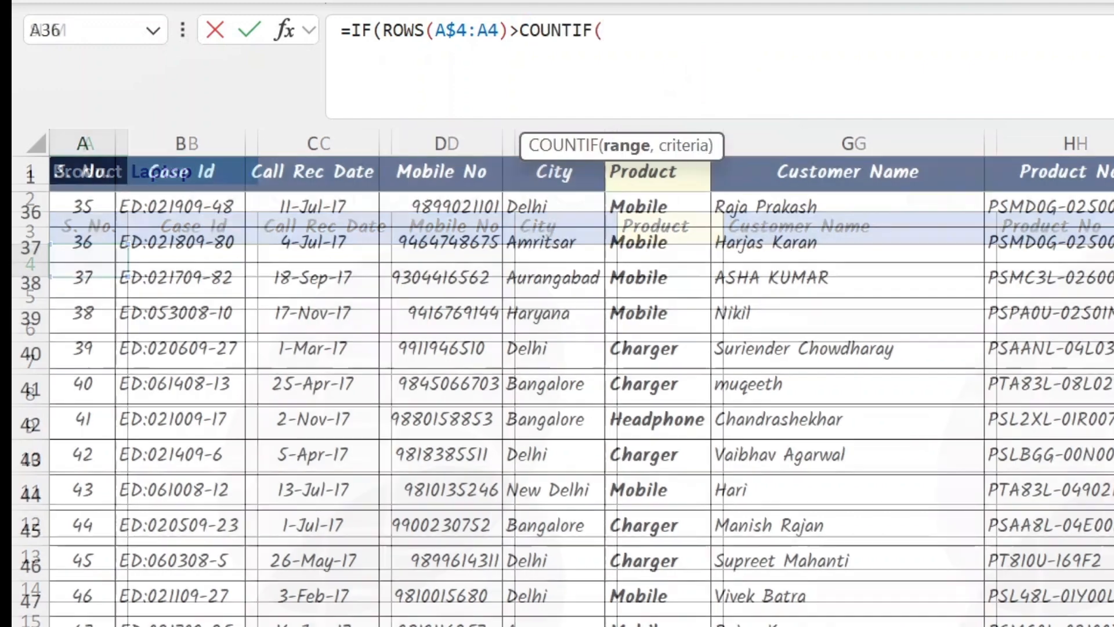
pyautogui.click(644, 347)
pyautogui.press('Down')
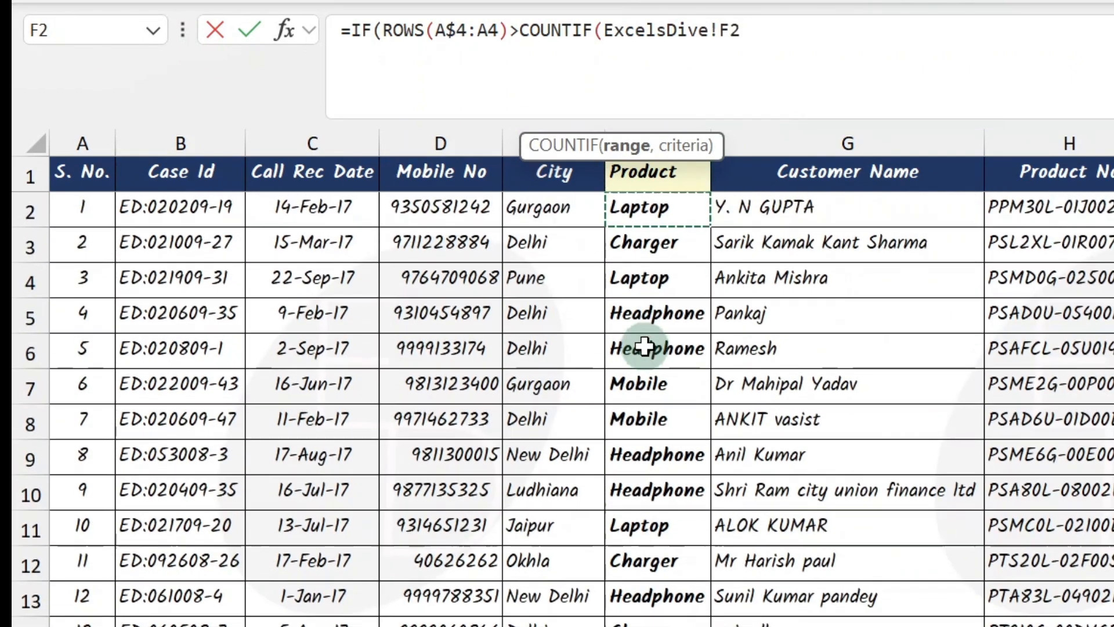
pyautogui.hotkey('ctrl', 'shift', 'Down')
pyautogui.press('F4')
pyautogui.write(',')
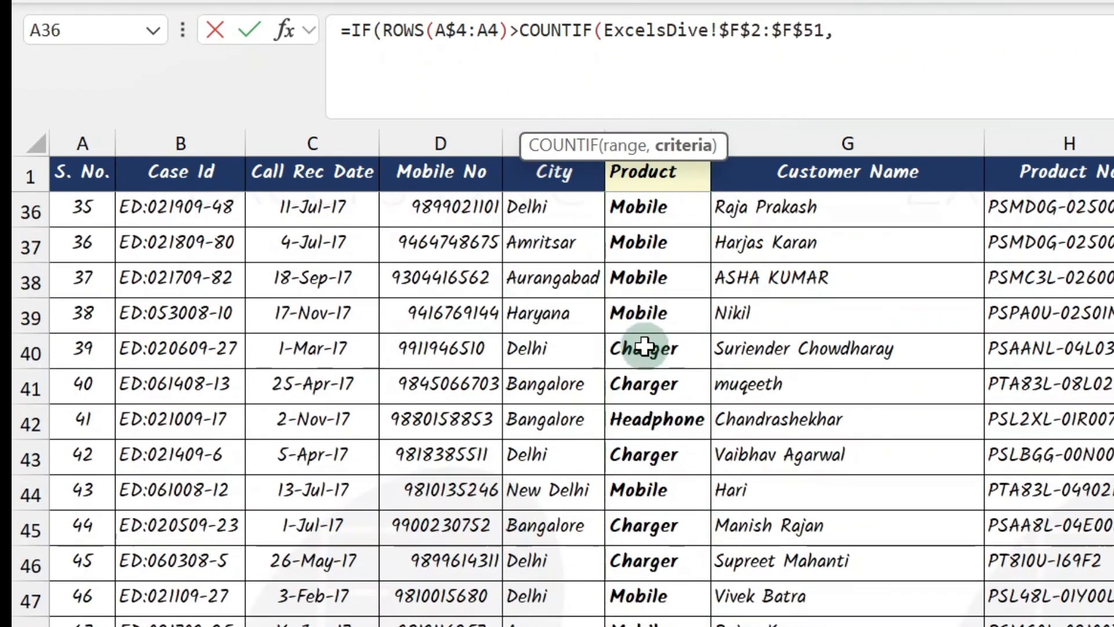
# Use the product cell $B$1, without the Laptop sheet prefix, as the COUNTIF criterion and close the function
pyautogui.hotkey('ctrl', 'pagedown')
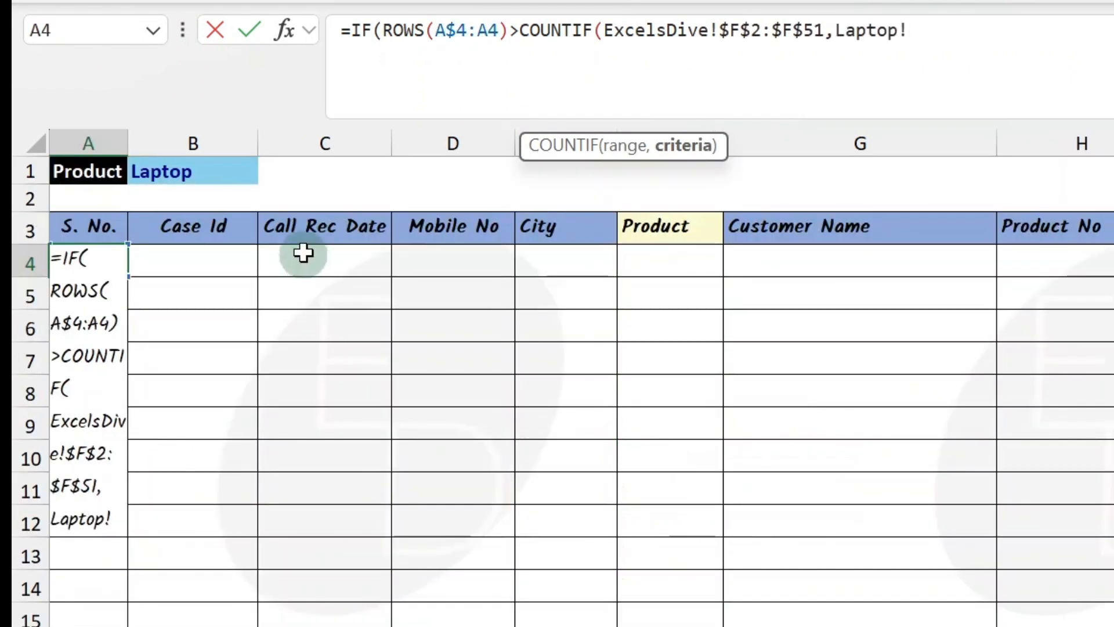
pyautogui.click(214, 179)
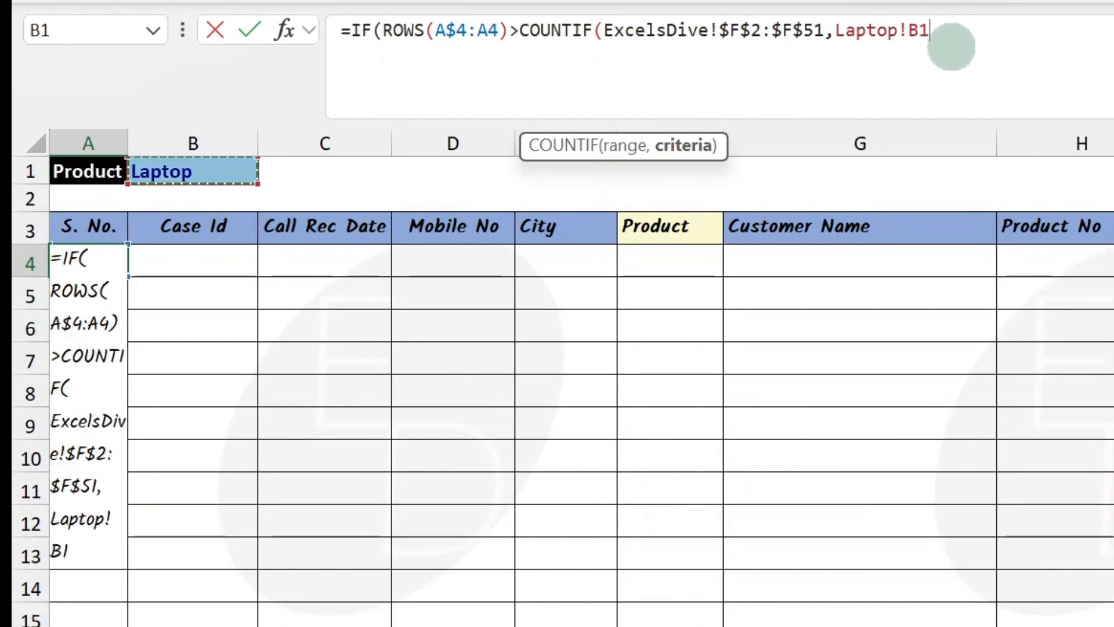
pyautogui.press('F4')
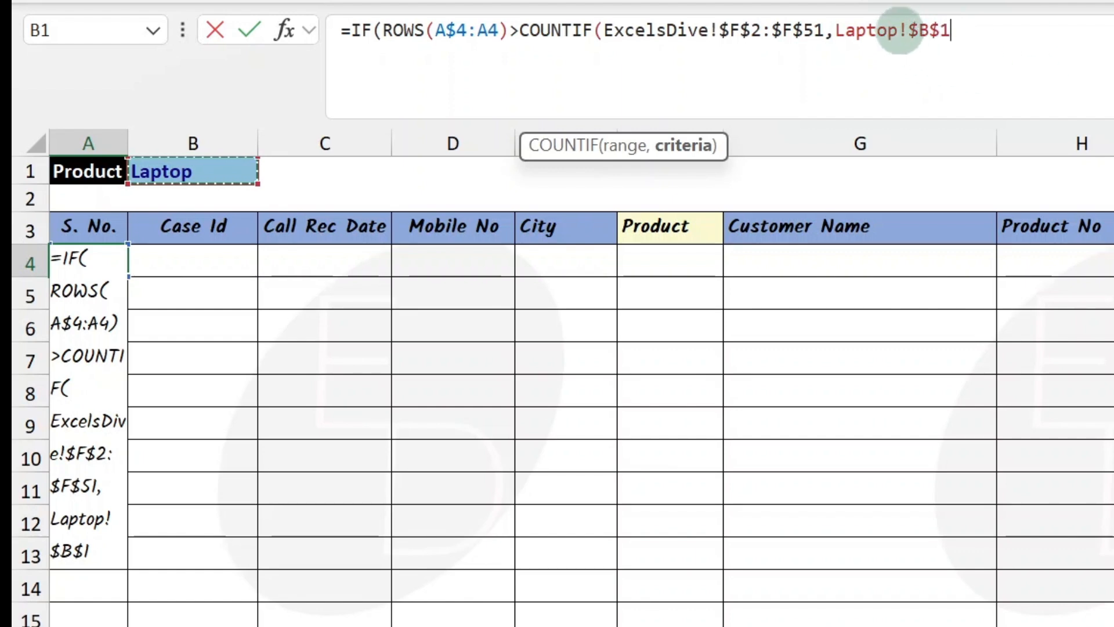
pyautogui.click(909, 31)
pyautogui.press('BackSpace')
pyautogui.press('BackSpace')
pyautogui.press('BackSpace')
pyautogui.press('BackSpace')
pyautogui.press('BackSpace')
pyautogui.press('BackSpace')
pyautogui.press('BackSpace')
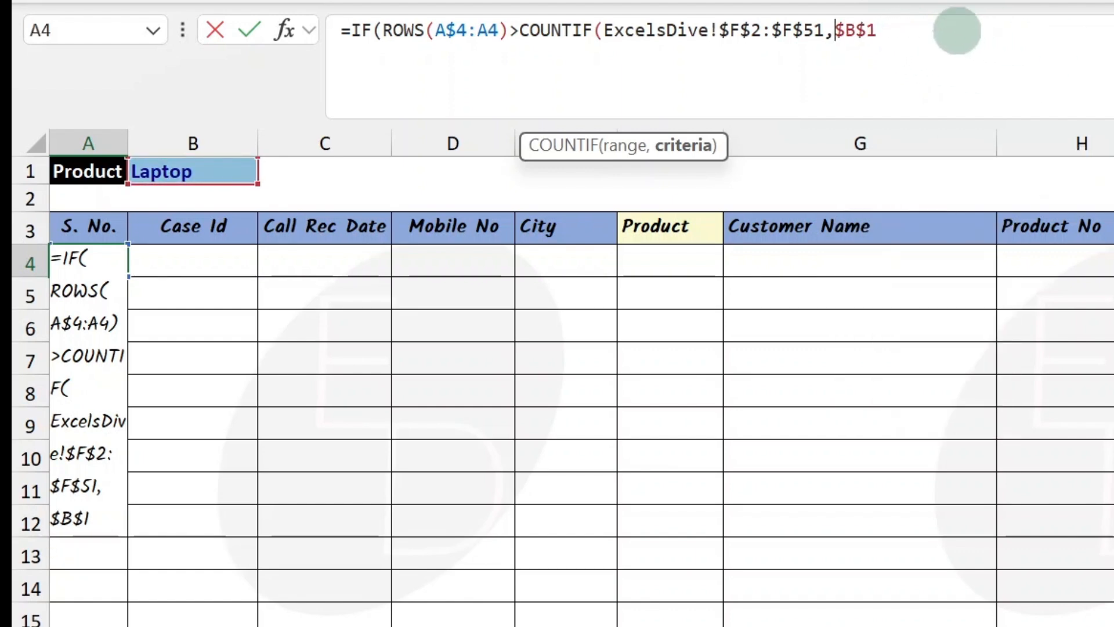
pyautogui.write(')')
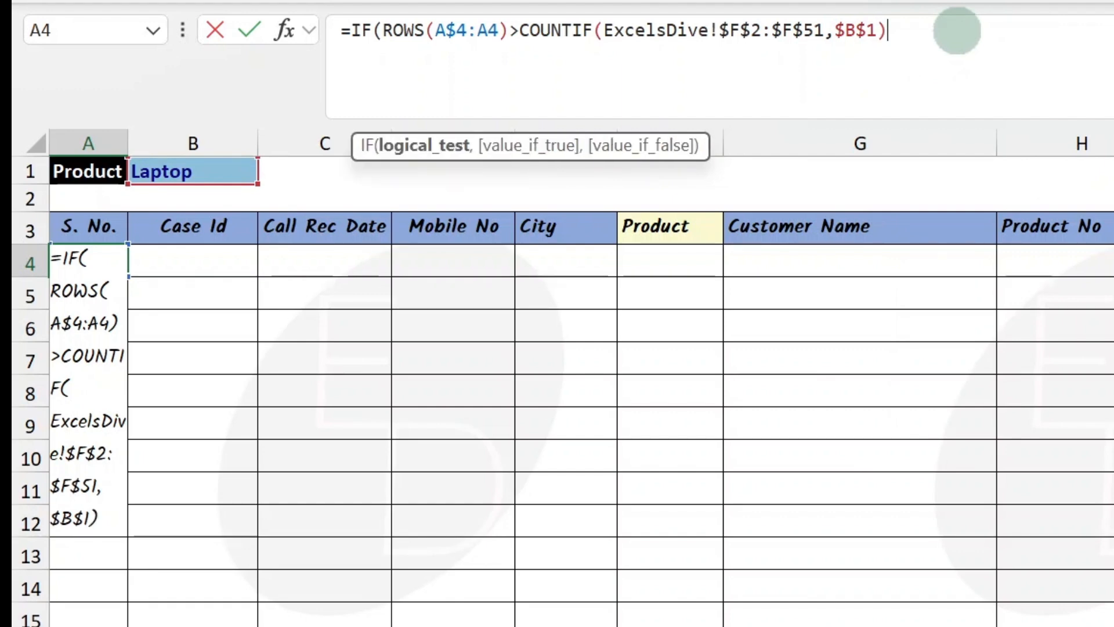
# Set the IF formula's true value to an empty string "" and continue the formula on a new line
pyautogui.write(',""')
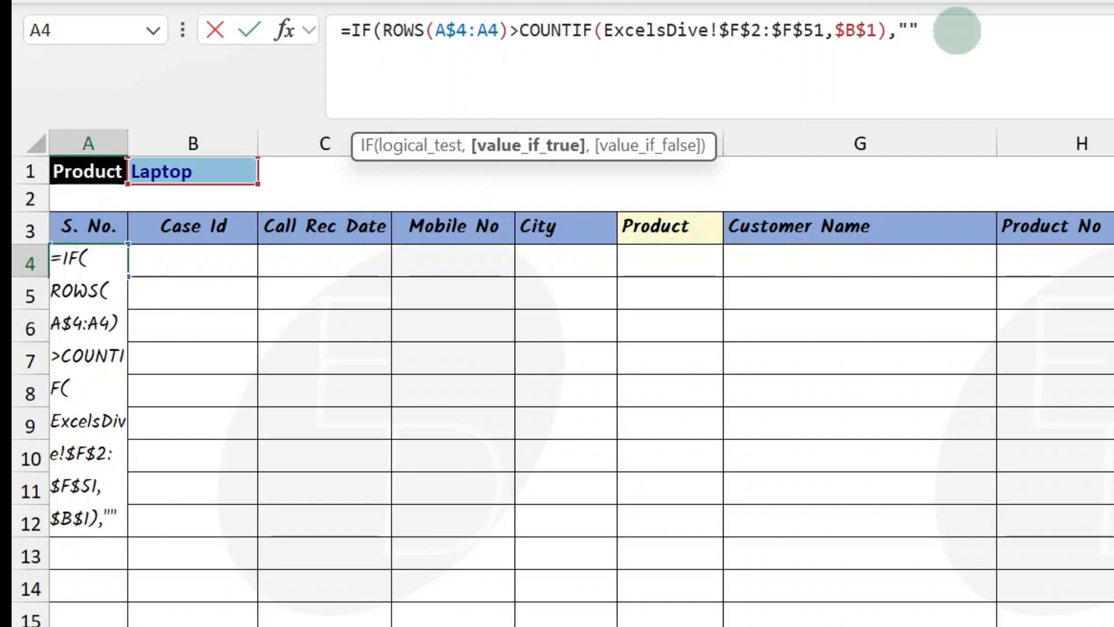
pyautogui.write(',')
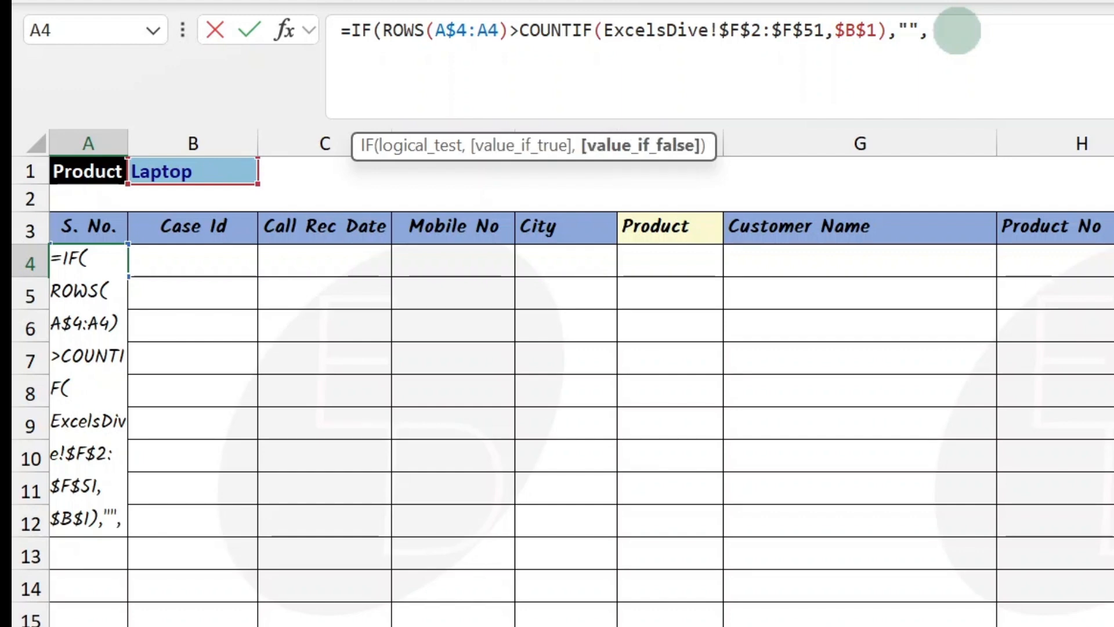
pyautogui.hotkey('alt', 'Return')
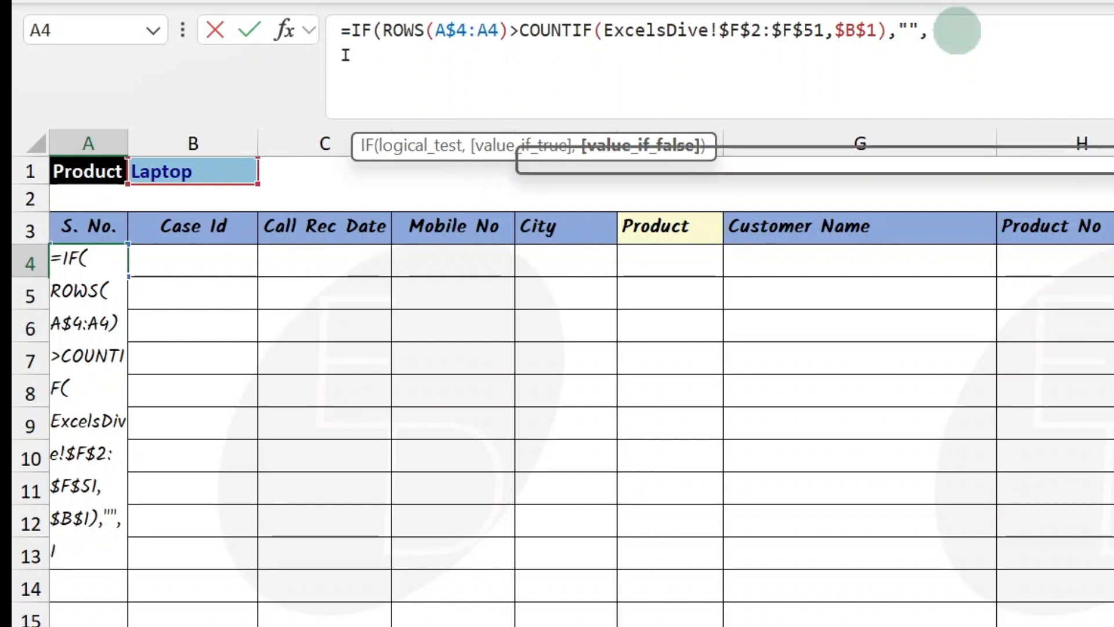
# Add INDEX as the false value, with the row-locked S. No. range ExcelsDive!A$2:A$51 as its array
pyautogui.write('Ind')
pyautogui.press('Tab')
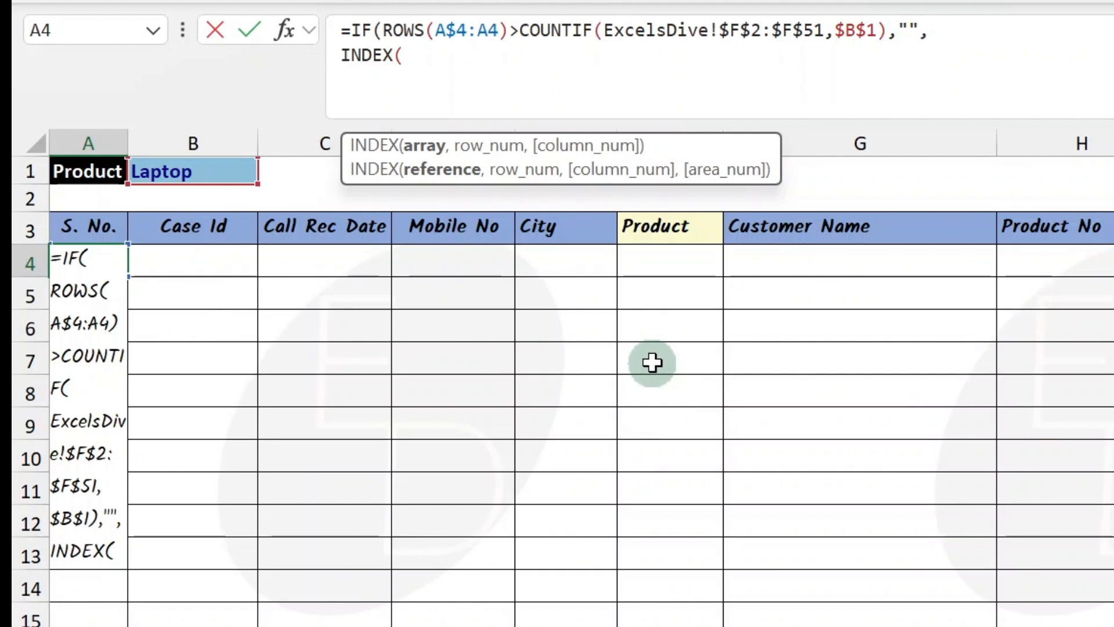
pyautogui.click(154, 626)
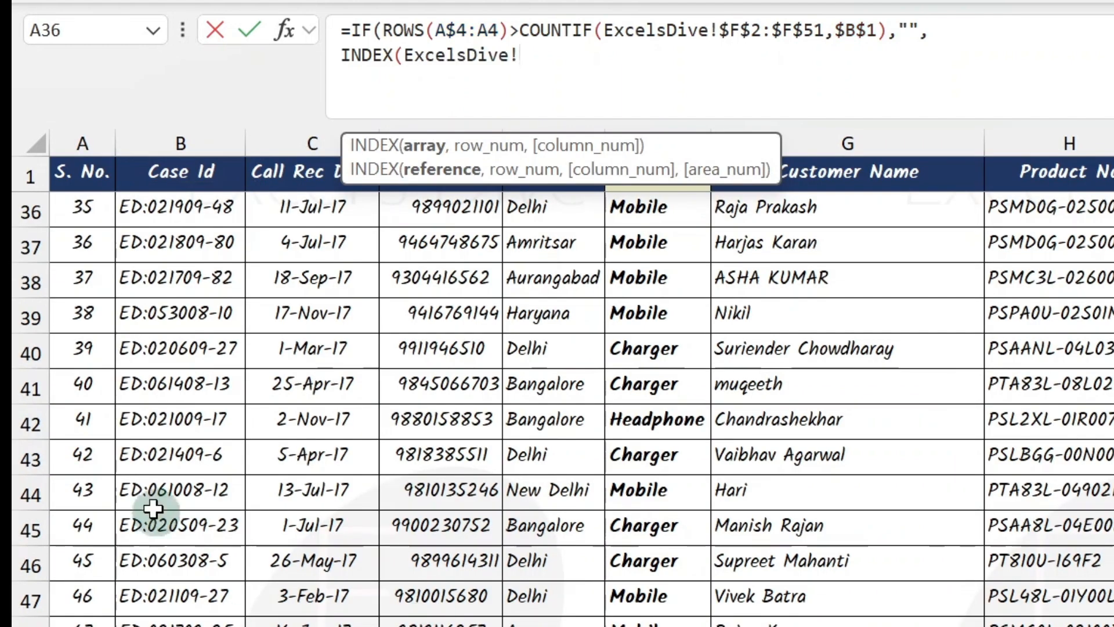
pyautogui.click(129, 452)
pyautogui.hotkey('ctrl', 'Up')
pyautogui.press('Left')
pyautogui.press('Down')
pyautogui.hotkey('ctrl', 'shift', 'Down')
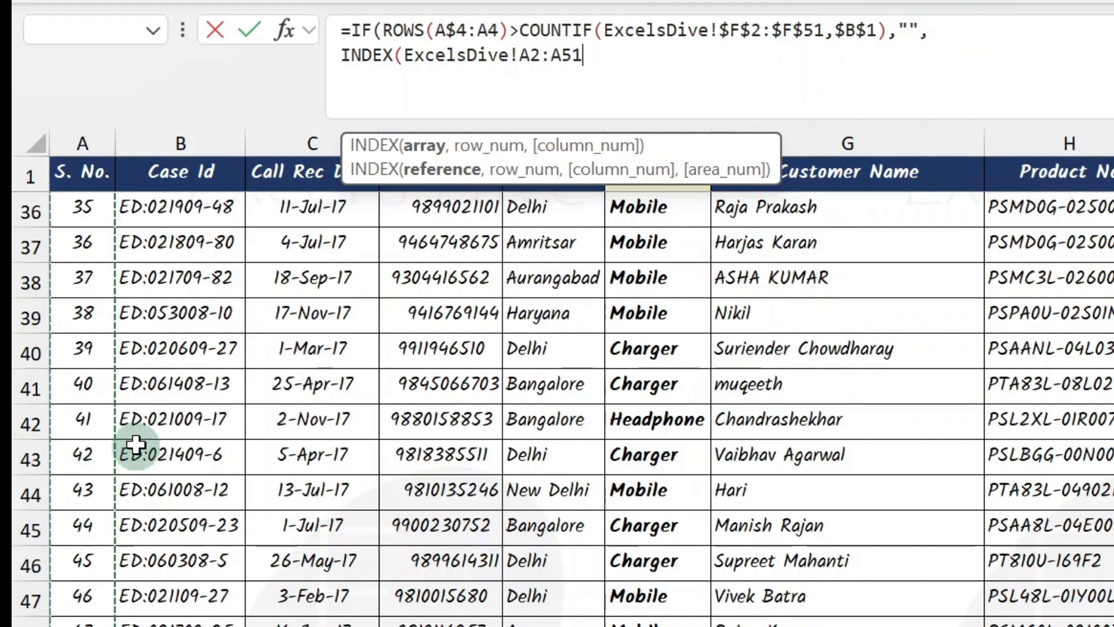
pyautogui.press('F4')
pyautogui.press('F4')
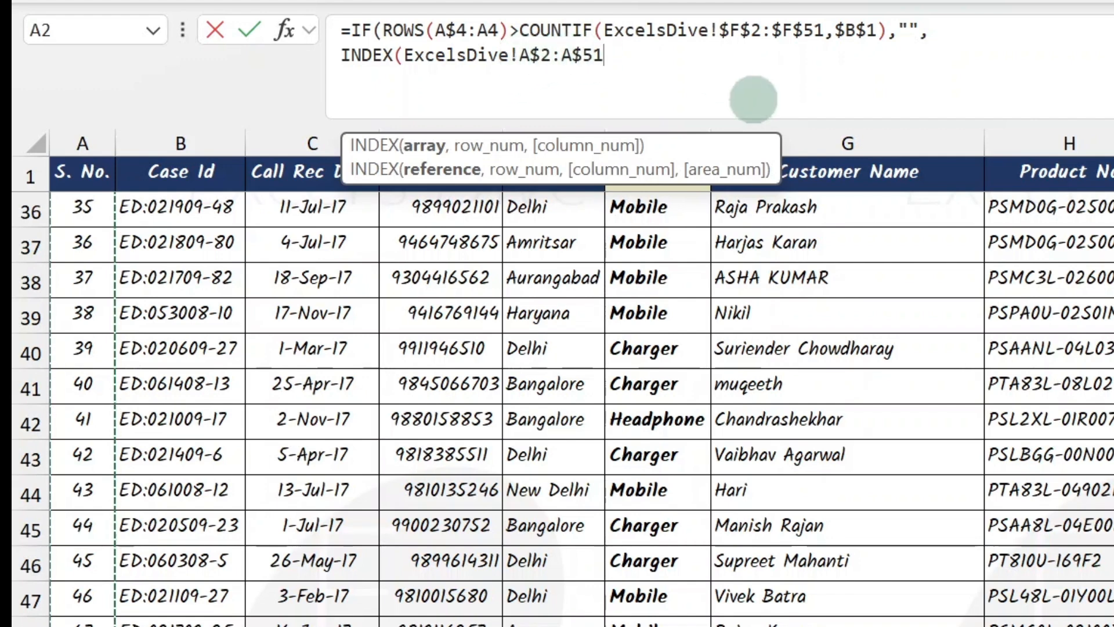
pyautogui.write(',')
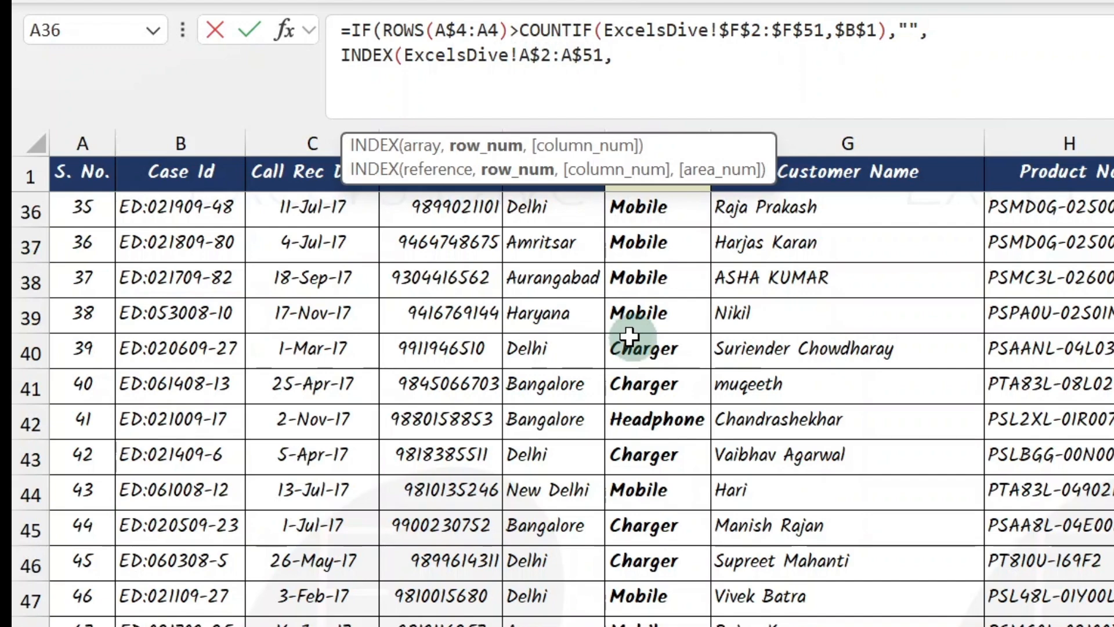
# Nest a SMALL function with an inner IF as the row number argument of INDEX
pyautogui.write('Small')
pyautogui.press('Tab')
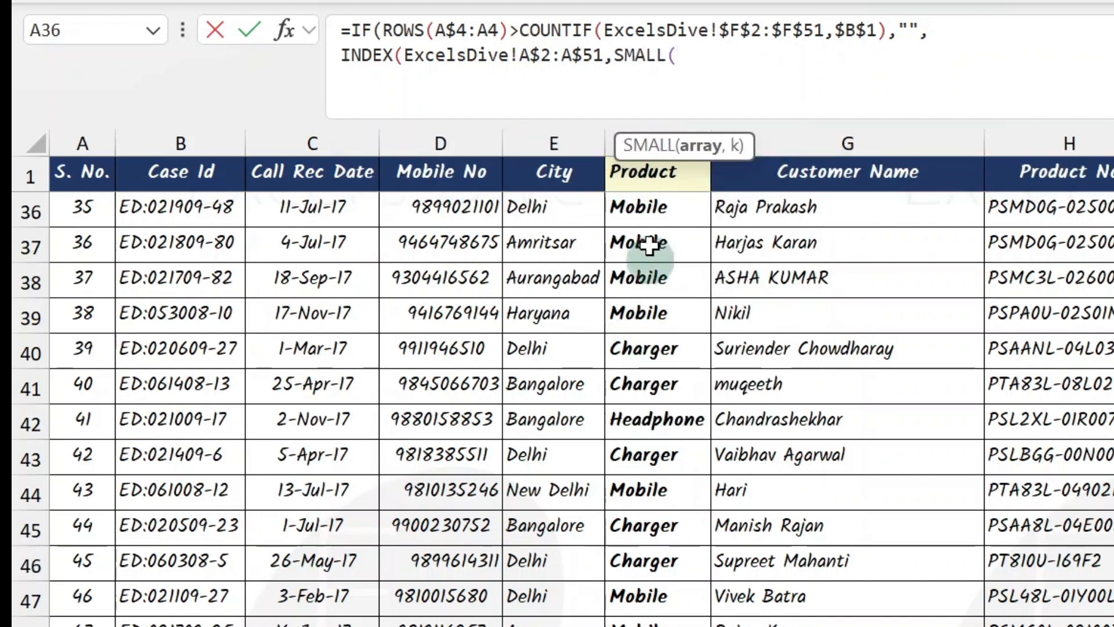
pyautogui.scroll(3, 664, 297)
pyautogui.scroll(3, 642, 236)
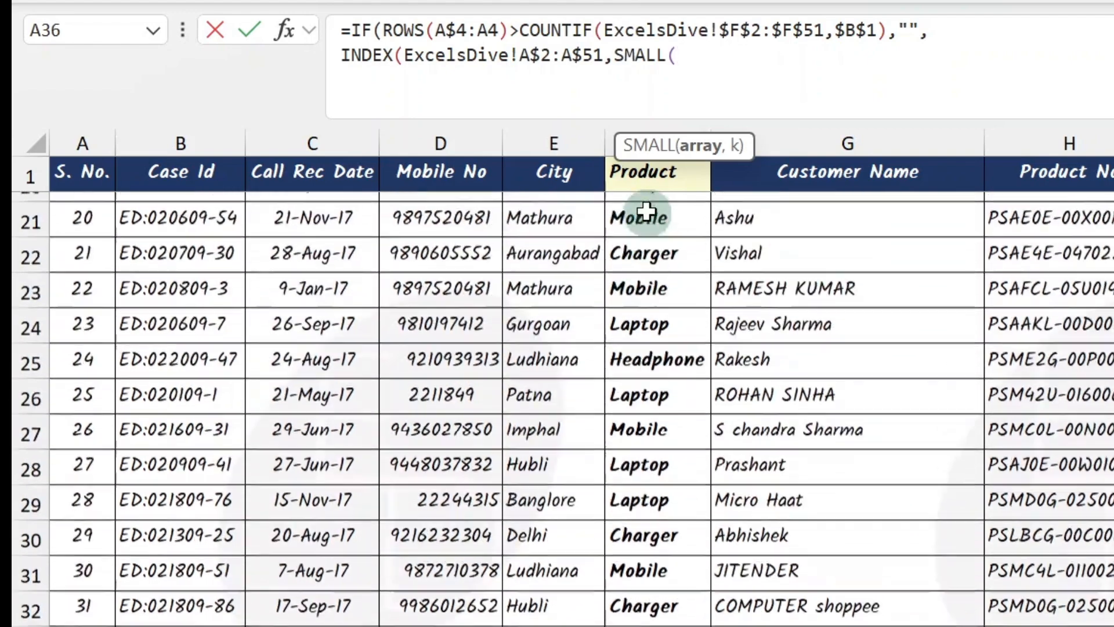
pyautogui.scroll(6, 637, 234)
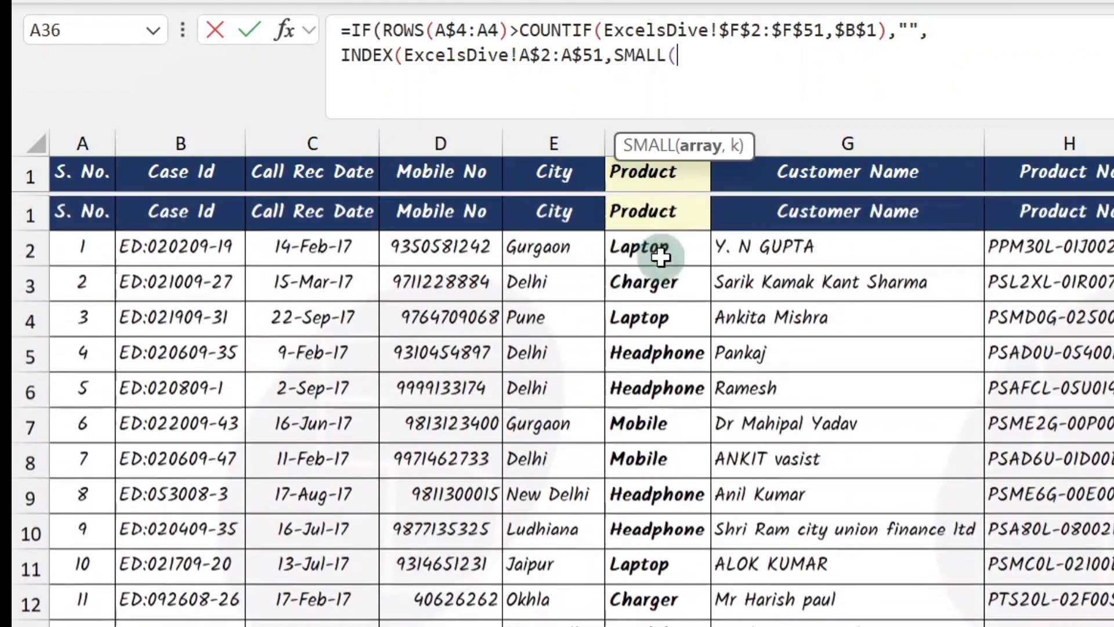
pyautogui.click(758, 90)
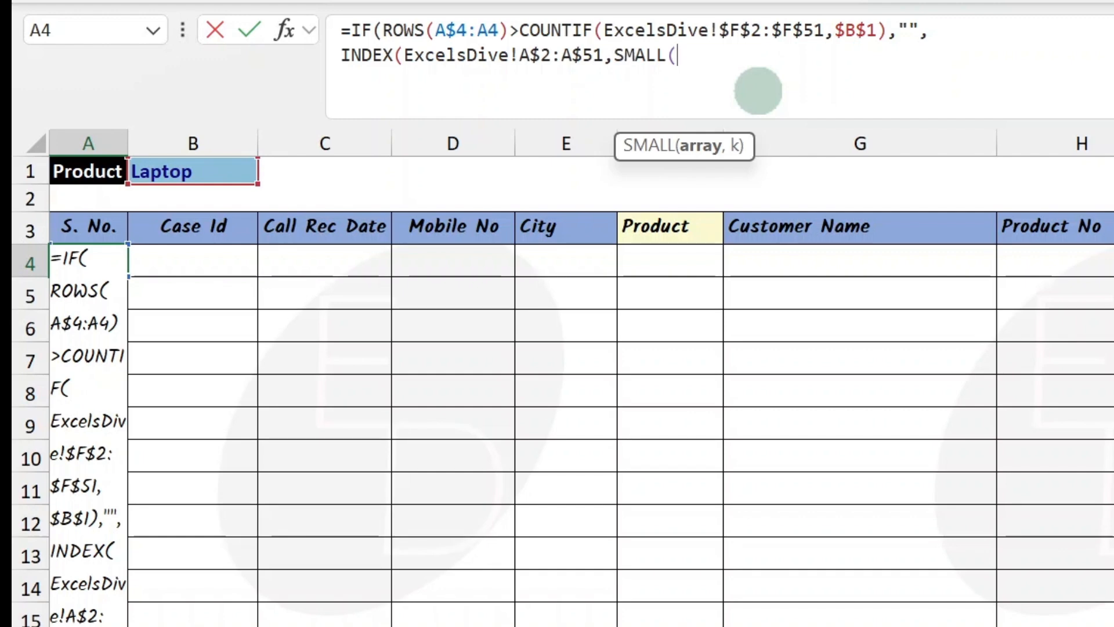
pyautogui.write('if')
pyautogui.press('Tab')
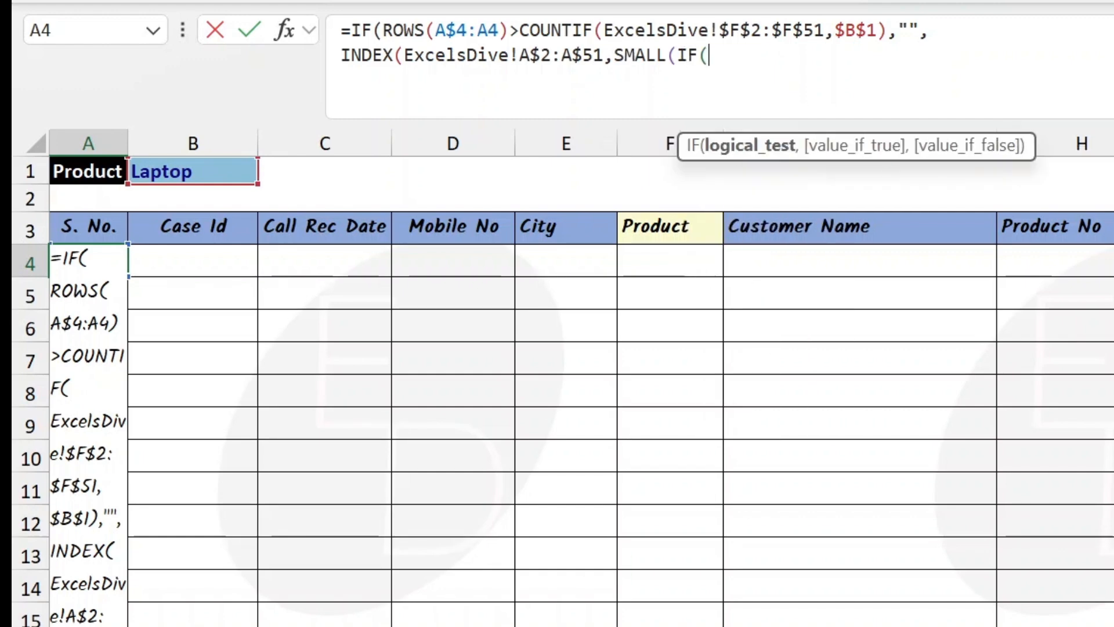
# Set the inner IF's logical test to ExcelsDive!$F$2:$F$51=Laptop!$B$1
pyautogui.hotkey('ctrl', 'pageup')
pyautogui.click(654, 408)
pyautogui.hotkey('ctrl', 'Up')
pyautogui.press('Down')
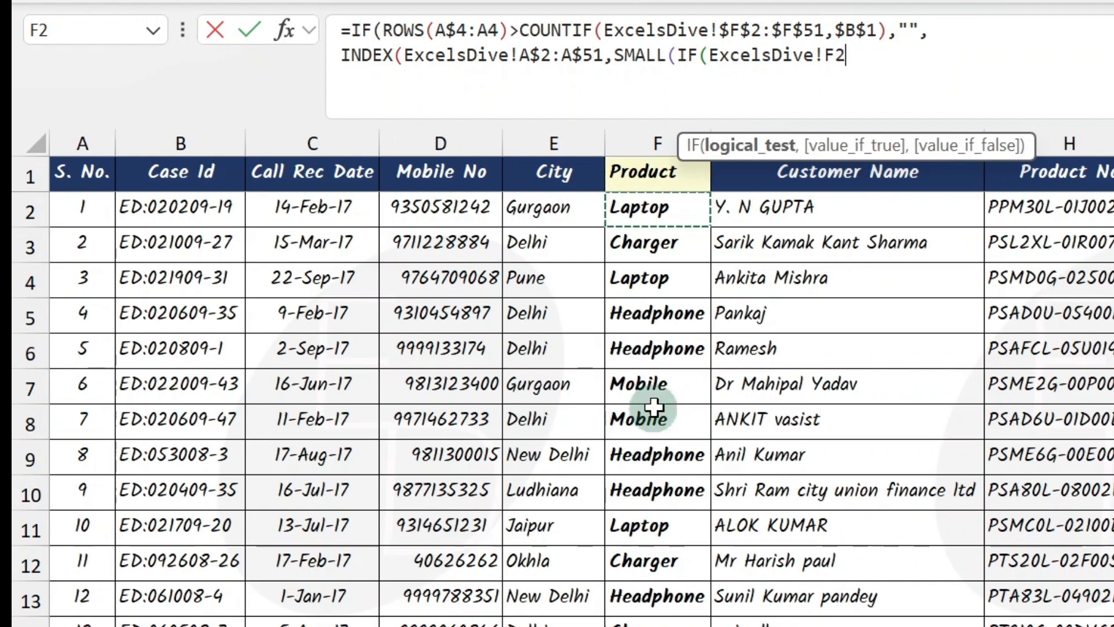
pyautogui.hotkey('ctrl', 'shift', 'Down')
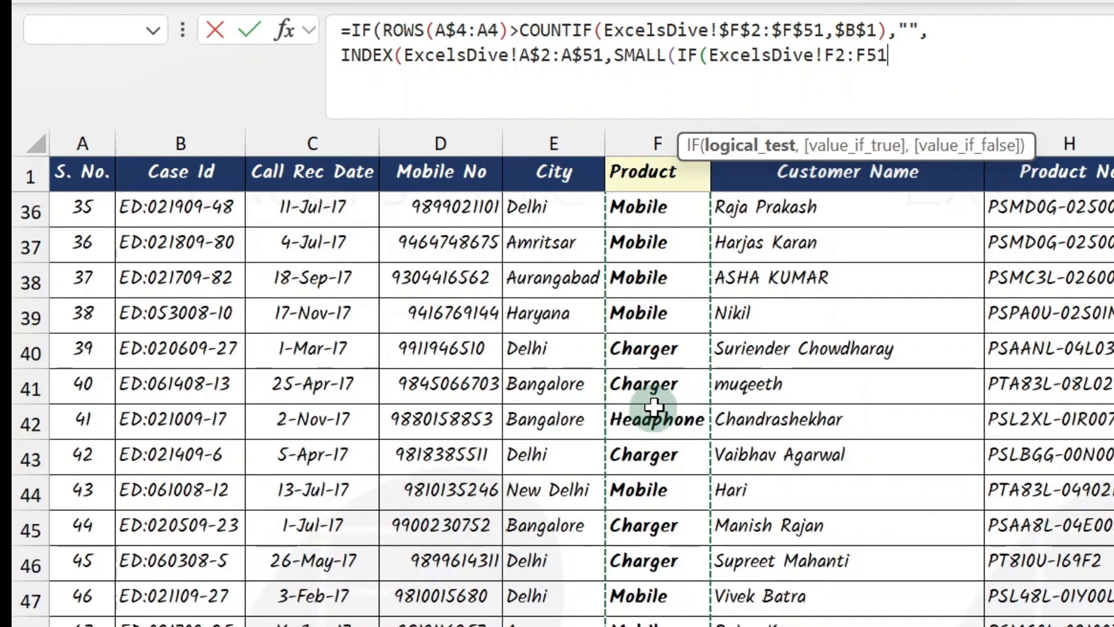
pyautogui.press('F4')
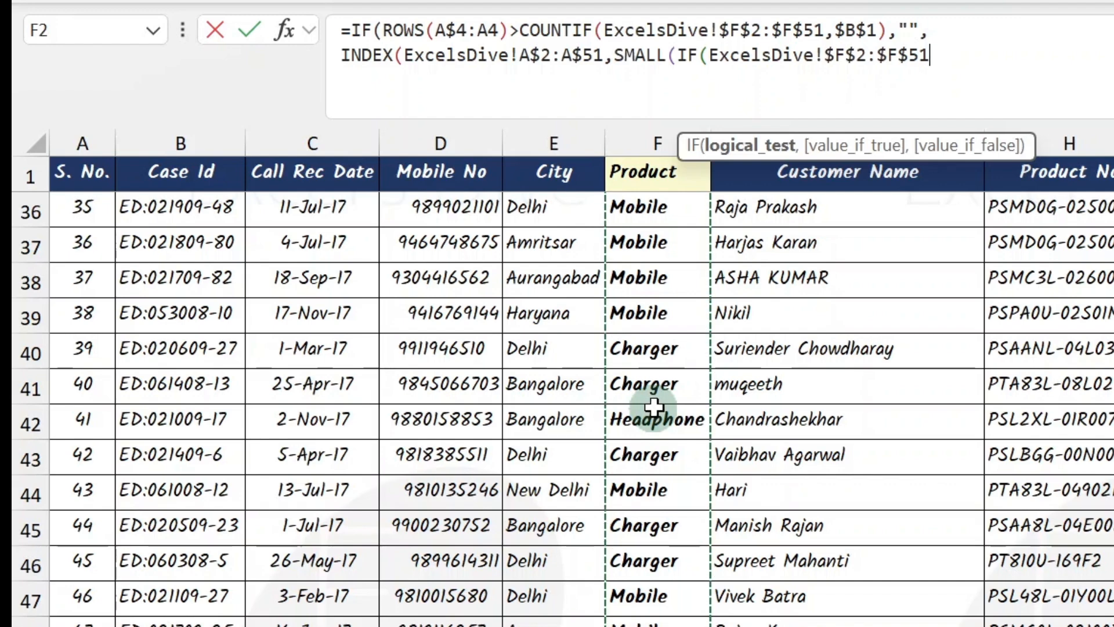
pyautogui.write('=')
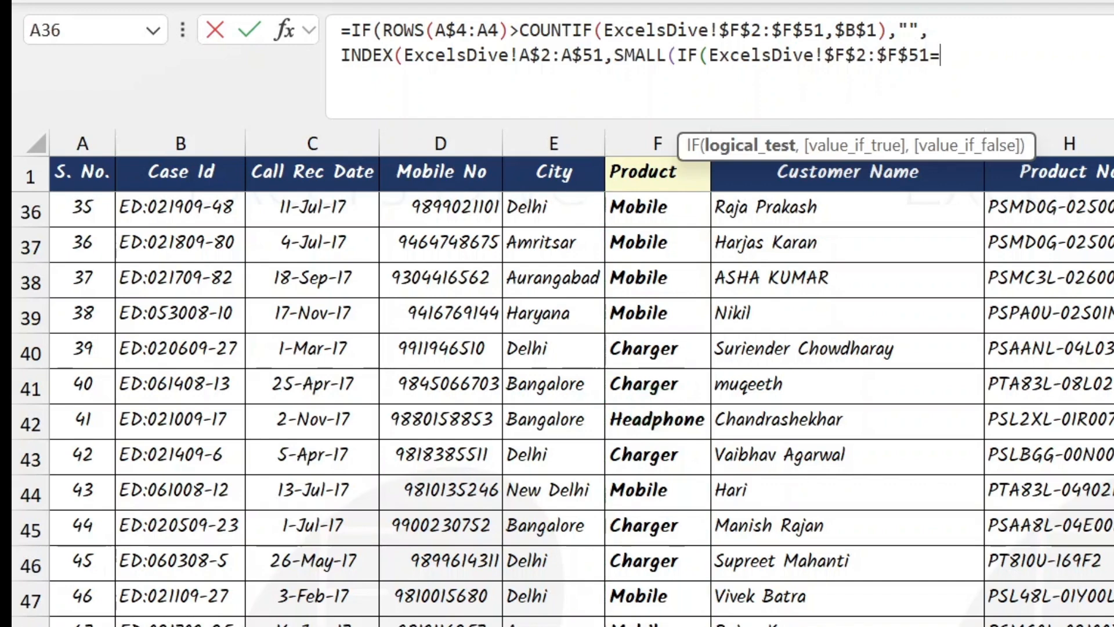
pyautogui.click(313, 625)
pyautogui.click(202, 173)
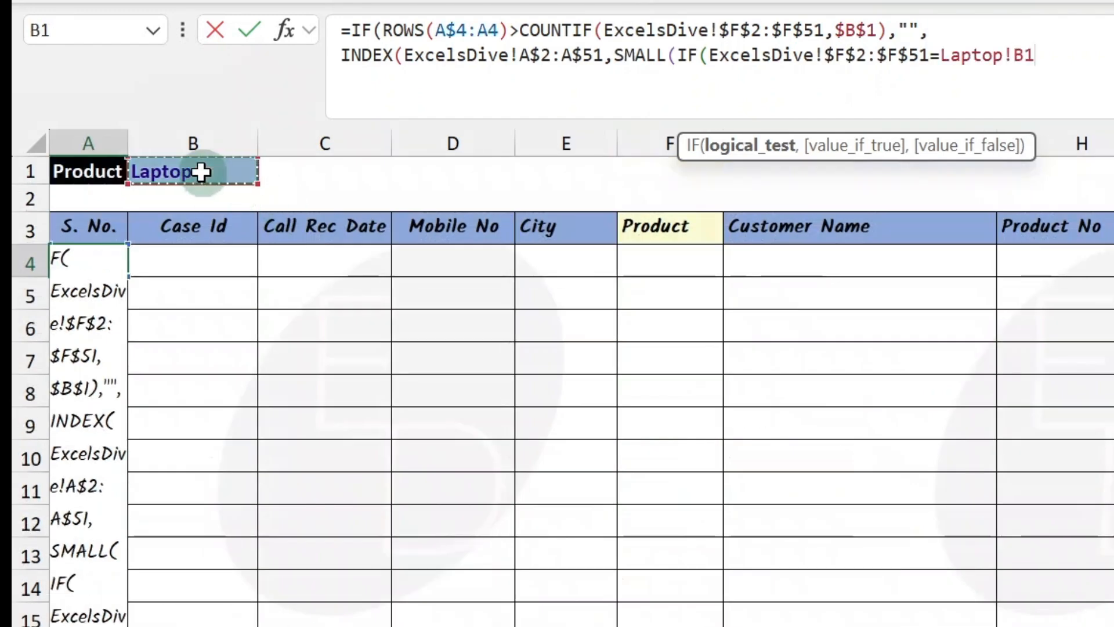
pyautogui.press('F4')
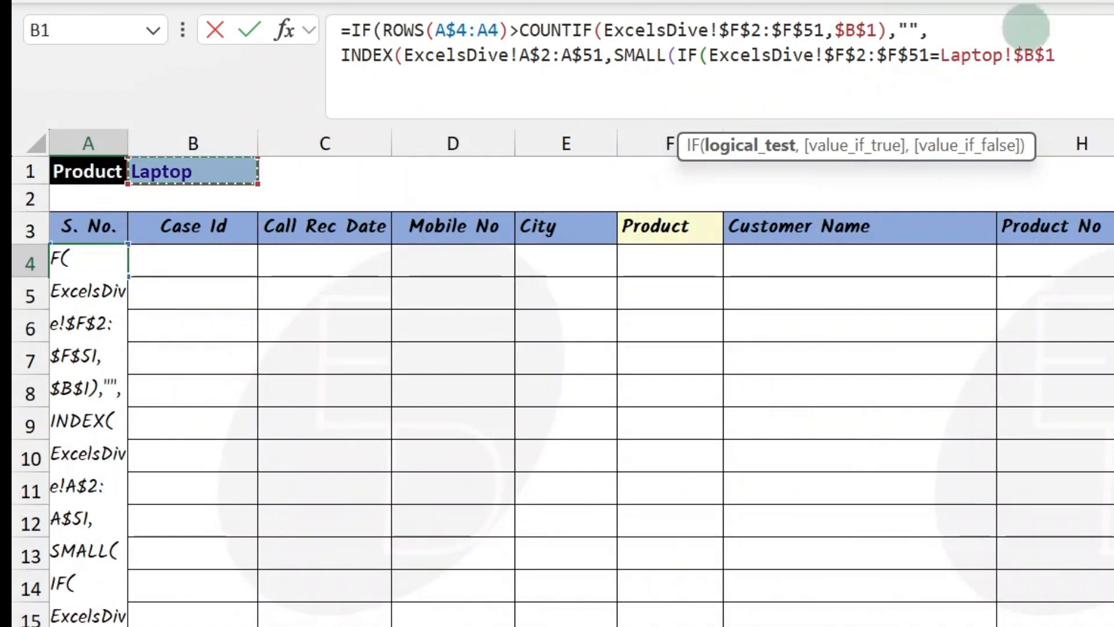
# Remove the Laptop! sheet prefix so the inner IF's logical test compares the product range with $B$1
pyautogui.click(1011, 54)
pyautogui.press('BackSpace')
pyautogui.press('BackSpace')
pyautogui.press('BackSpace')
pyautogui.press('BackSpace')
pyautogui.press('BackSpace')
pyautogui.press('BackSpace')
pyautogui.press('BackSpace')
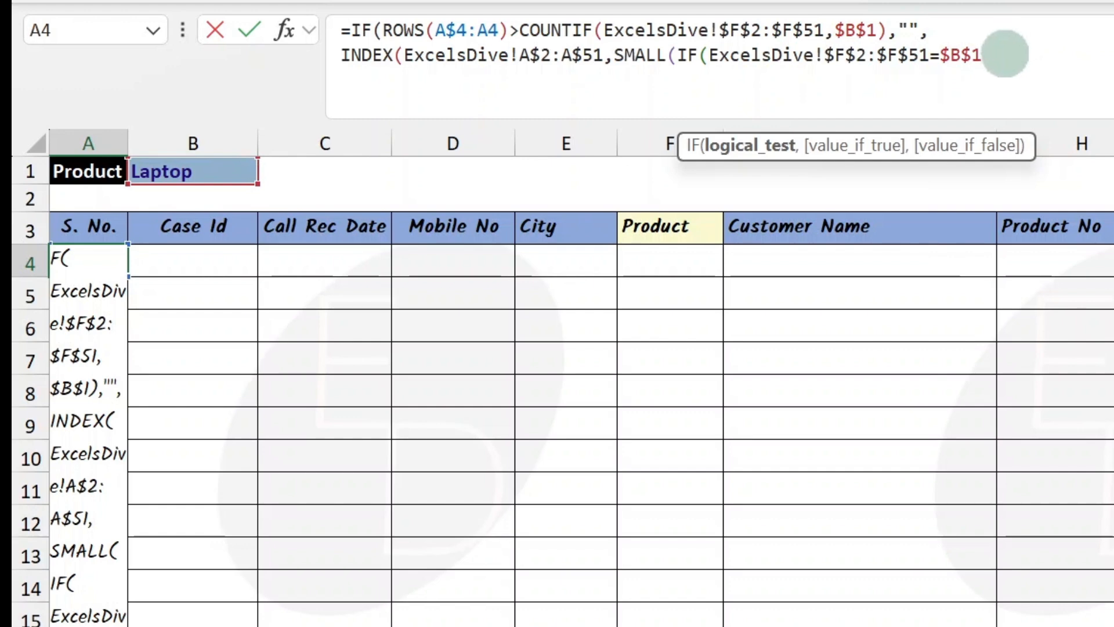
# Evaluate the inner IF's logical test in place, restore its formula text, and continue to the true-value argument
pyautogui.moveTo(1002, 53); pyautogui.dragTo(709, 58)
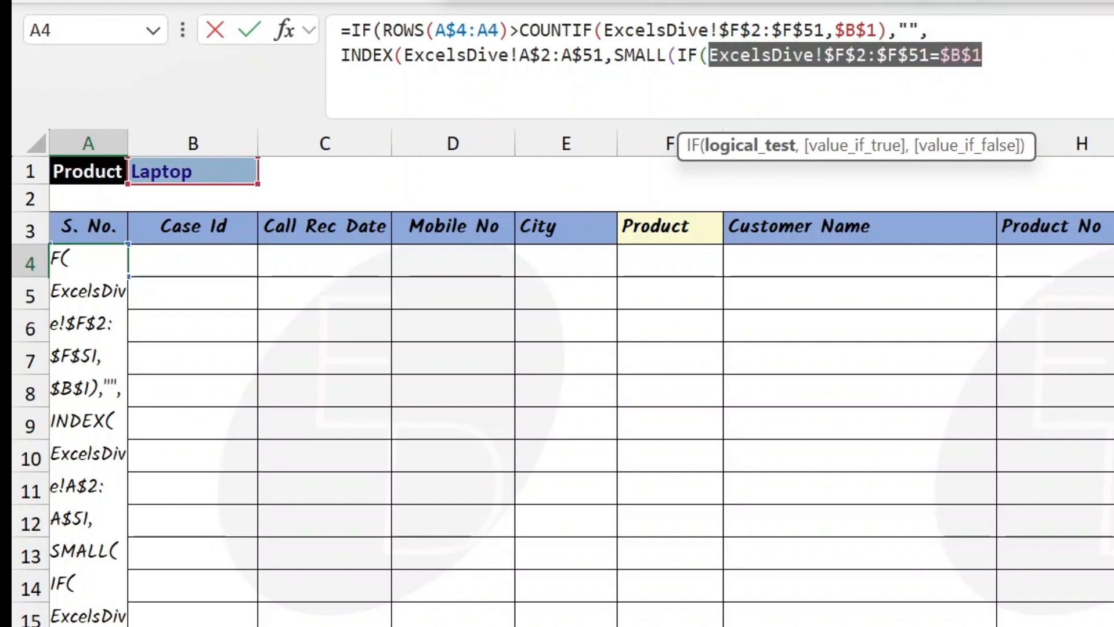
pyautogui.press('F9')
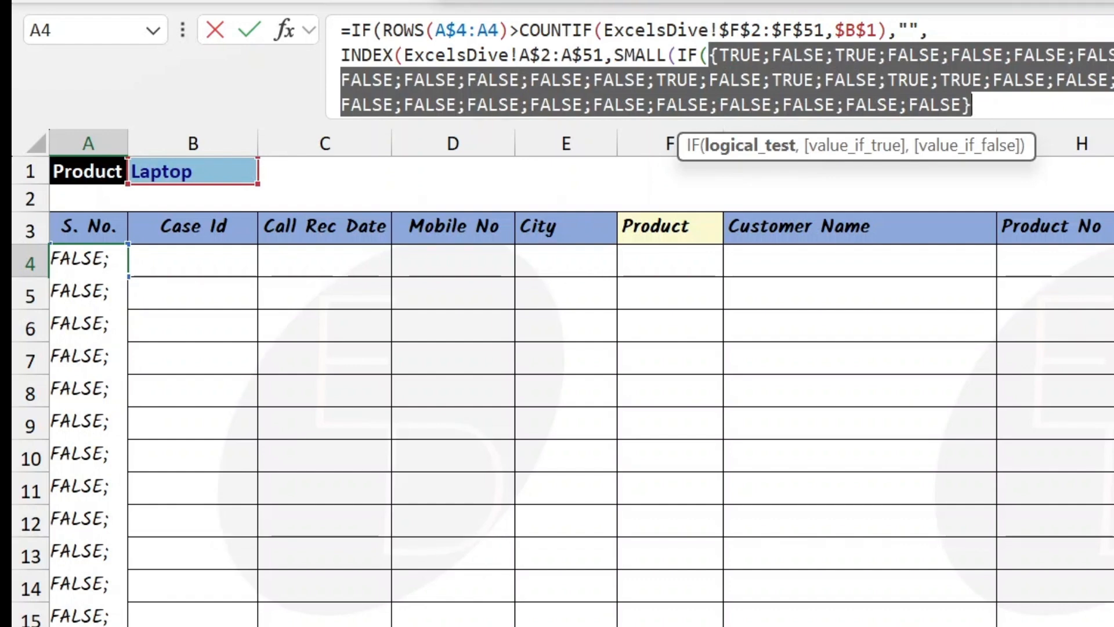
pyautogui.hotkey('ctrl', 'z')
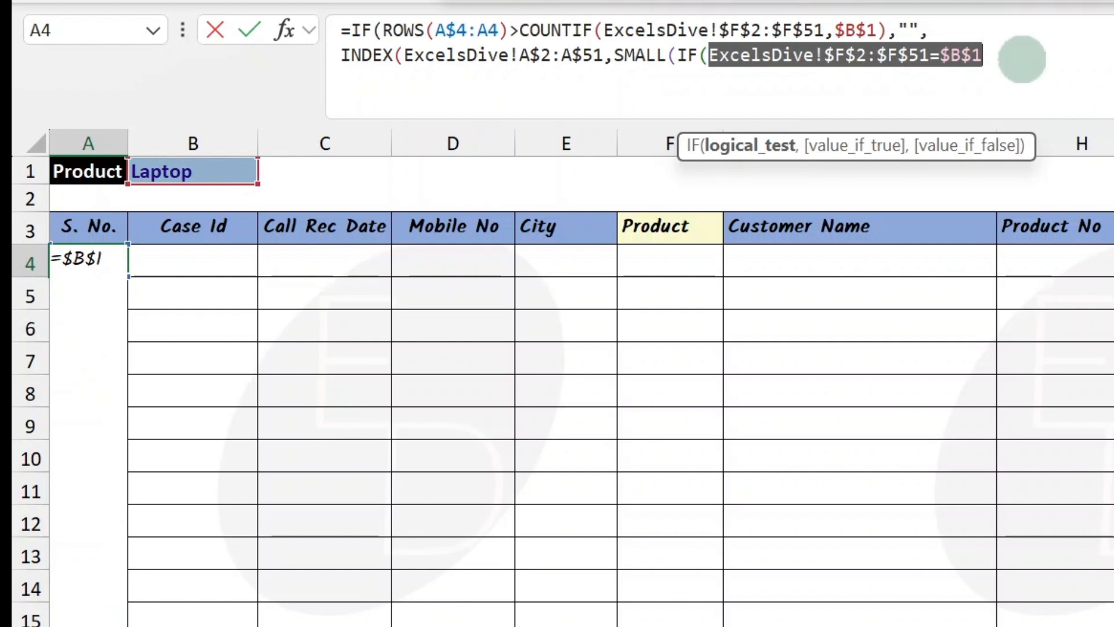
pyautogui.click(1021, 59)
pyautogui.write(',')
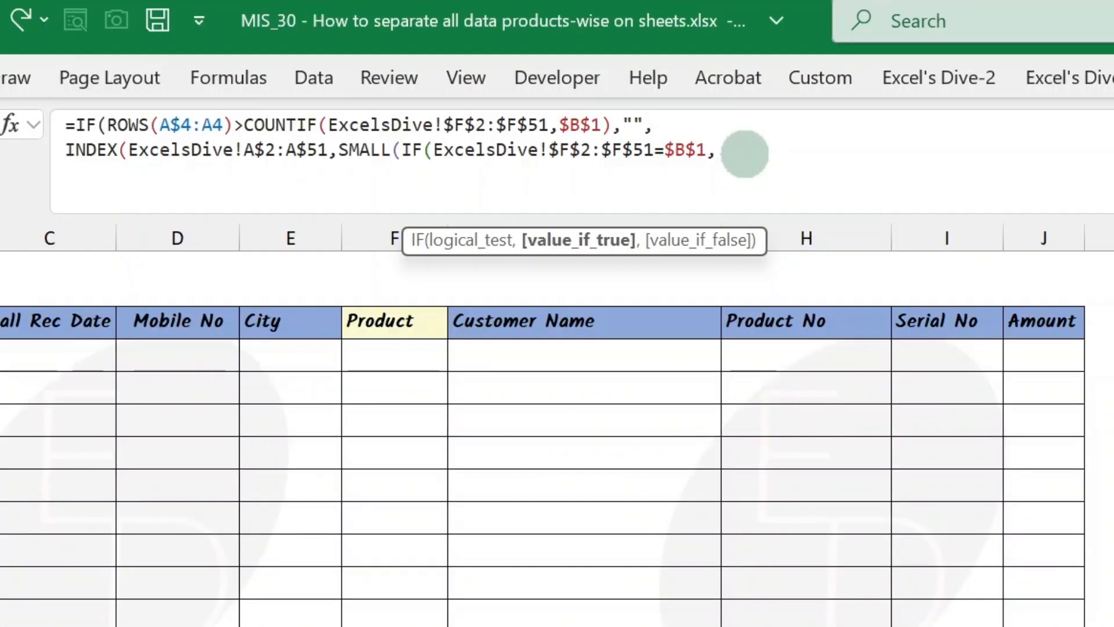
# Enter ROW with the product range ExcelsDive!F2:F51 as the inner IF's true value
pyautogui.write('Rows')
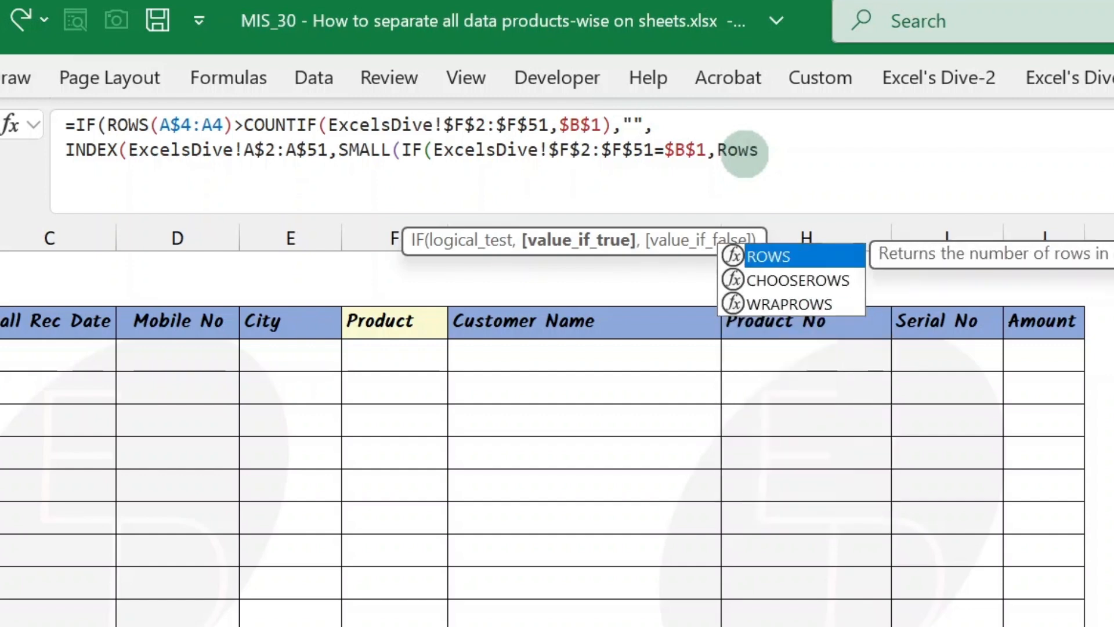
pyautogui.press('BackSpace')
pyautogui.press('Tab')
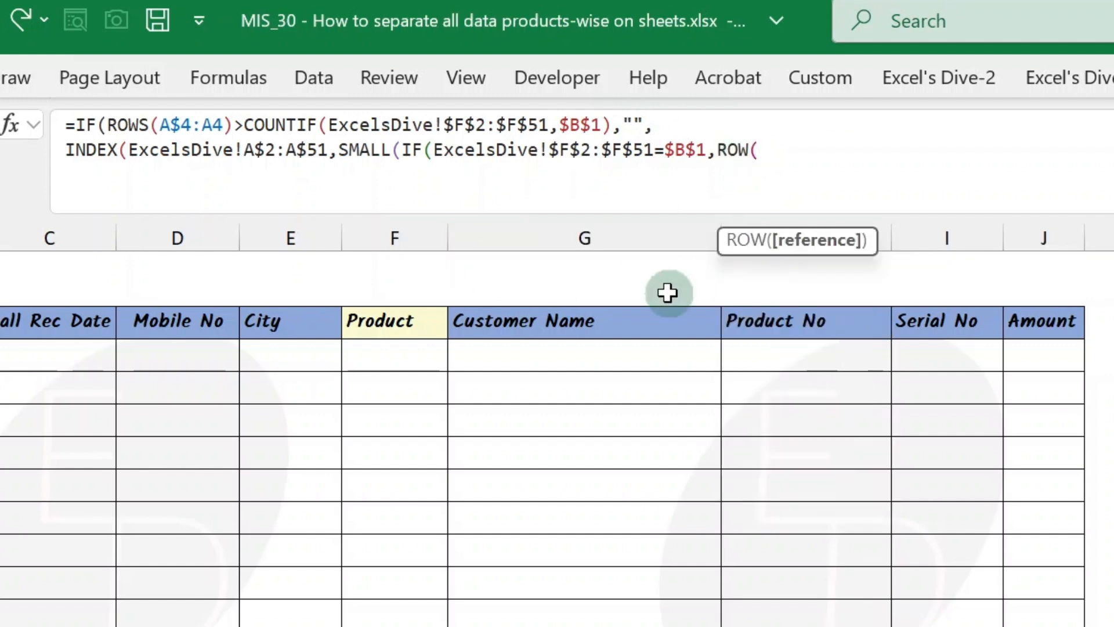
pyautogui.click(302, 626)
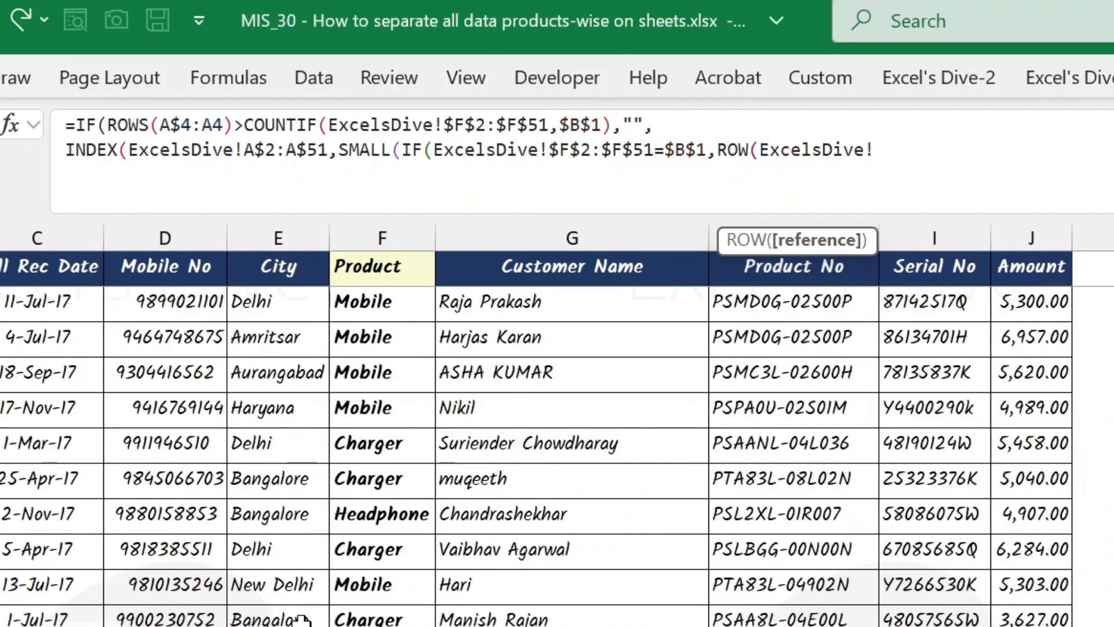
pyautogui.click(354, 443)
pyautogui.hotkey('ctrl', 'Up')
pyautogui.press('Down')
pyautogui.hotkey('ctrl', 'shift', 'Down')
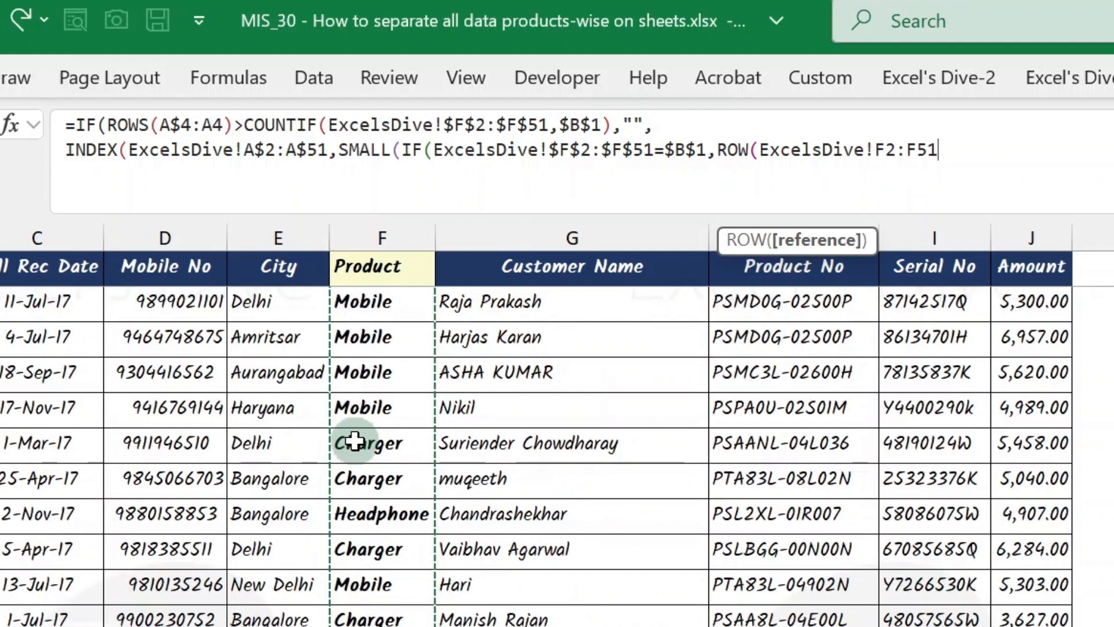
pyautogui.write(')')
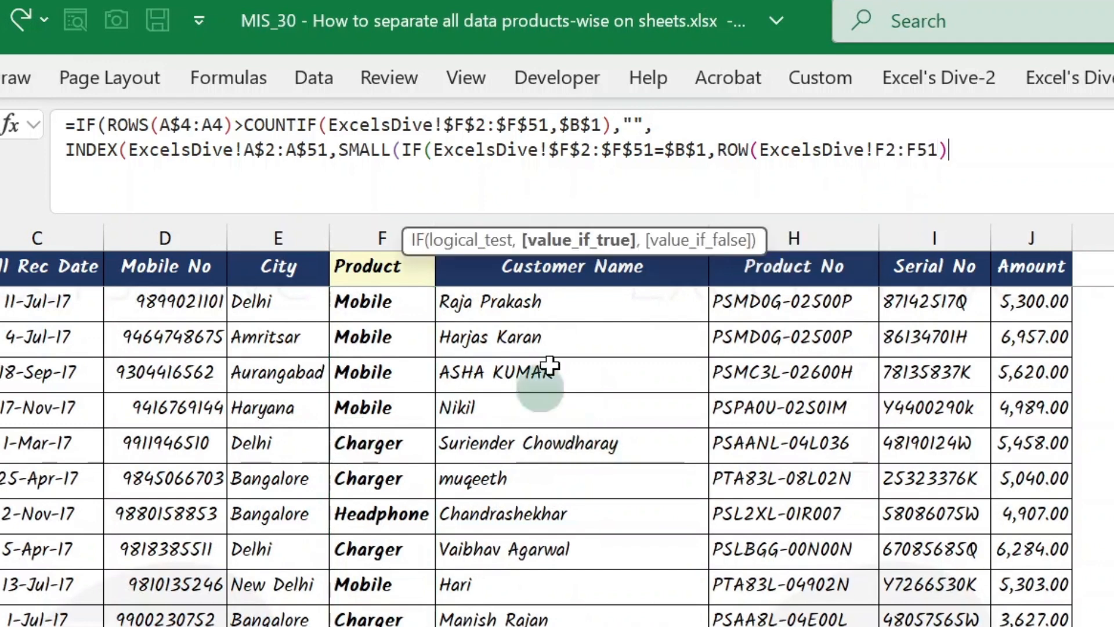
# Make the ROW function's reference absolute as ExcelsDive!$F$2:$F$51
pyautogui.moveTo(938, 151); pyautogui.dragTo(761, 151)
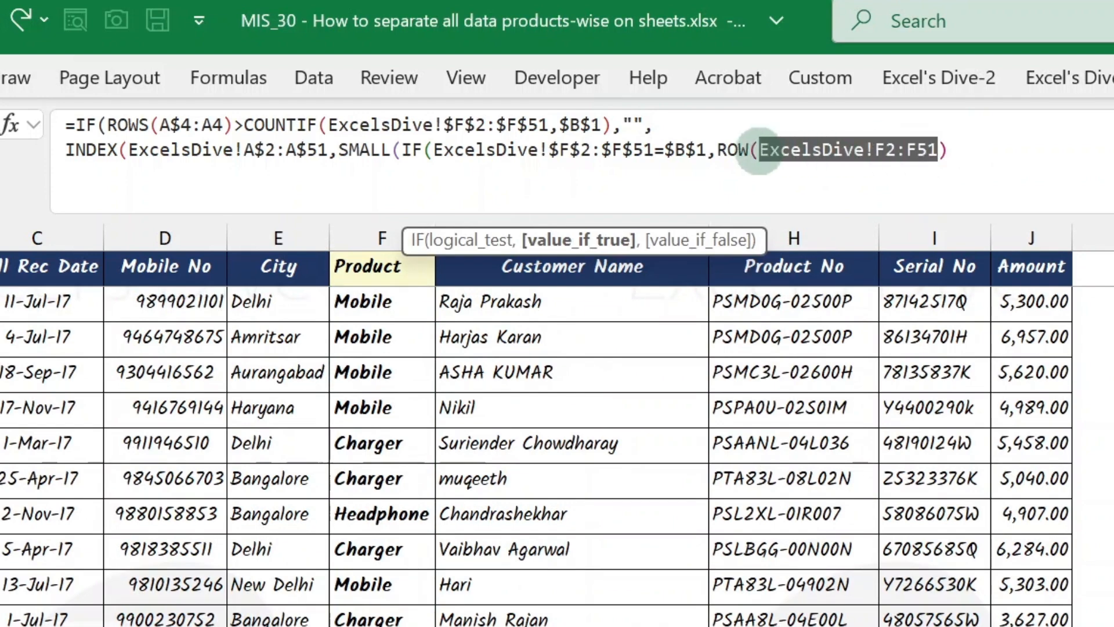
pyautogui.press('F5')
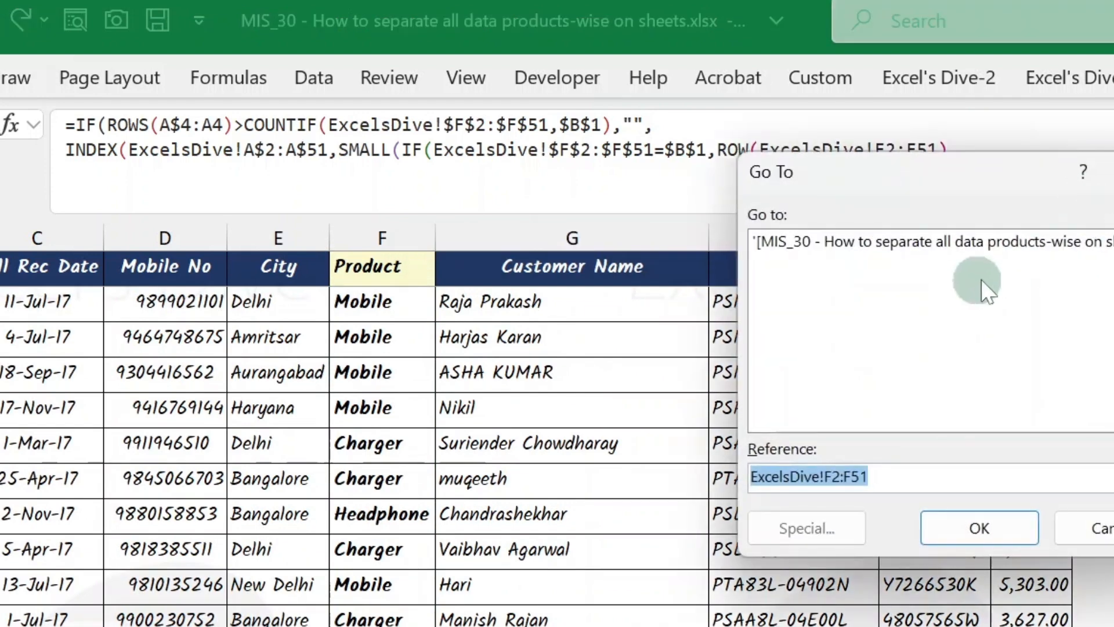
pyautogui.press('Escape')
pyautogui.press('F4')
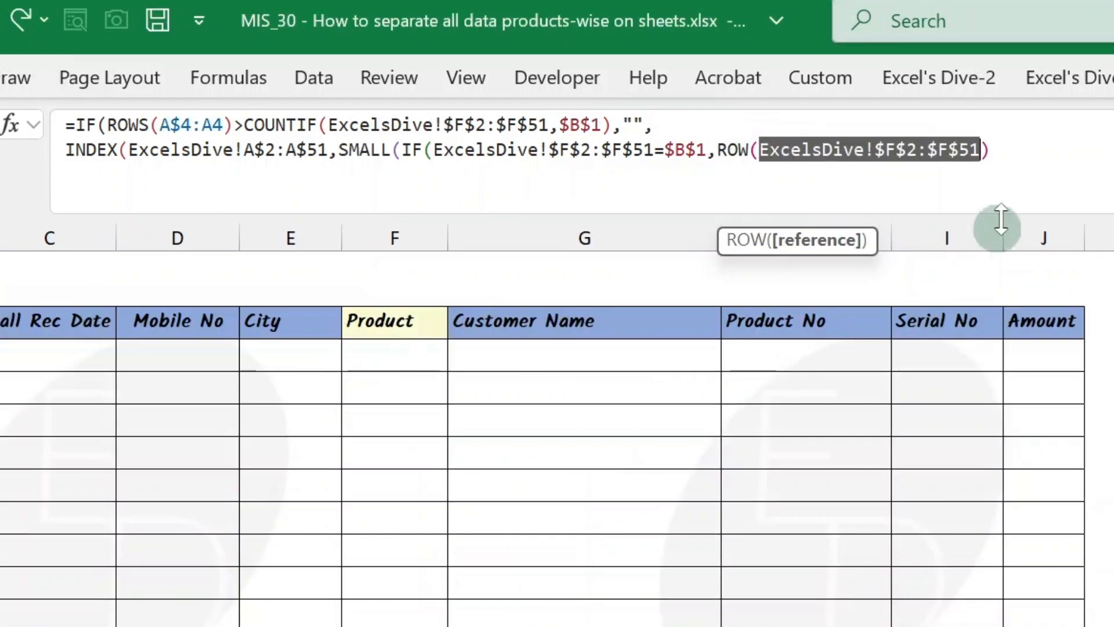
# Evaluate the ROW function in place, and clear the inner IF's true-value argument
pyautogui.moveTo(993, 150); pyautogui.dragTo(718, 152)
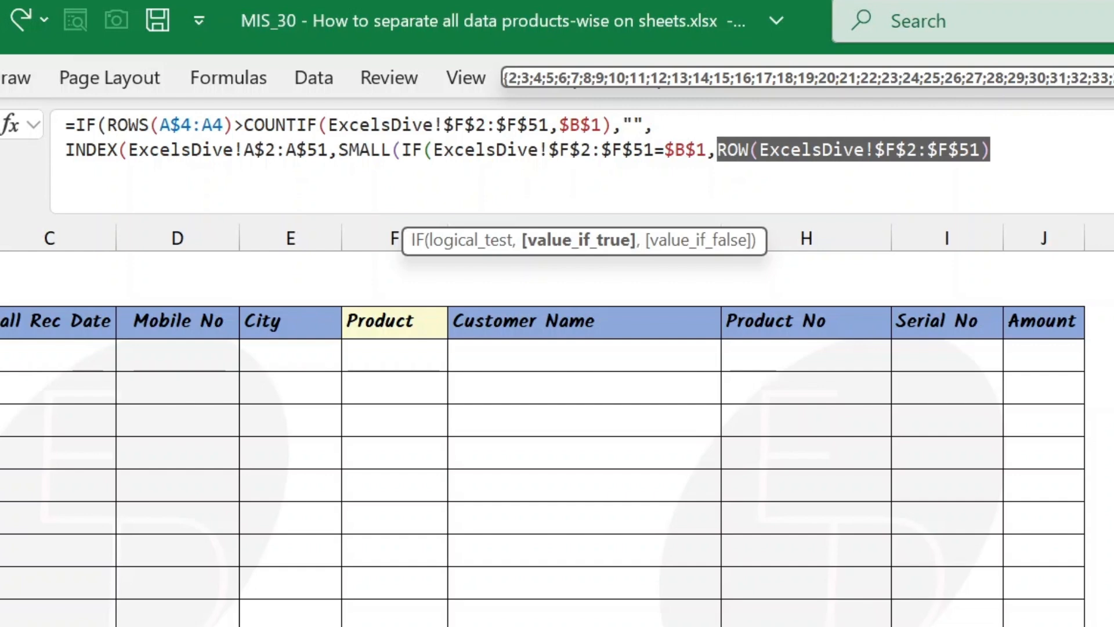
pyautogui.press('F9')
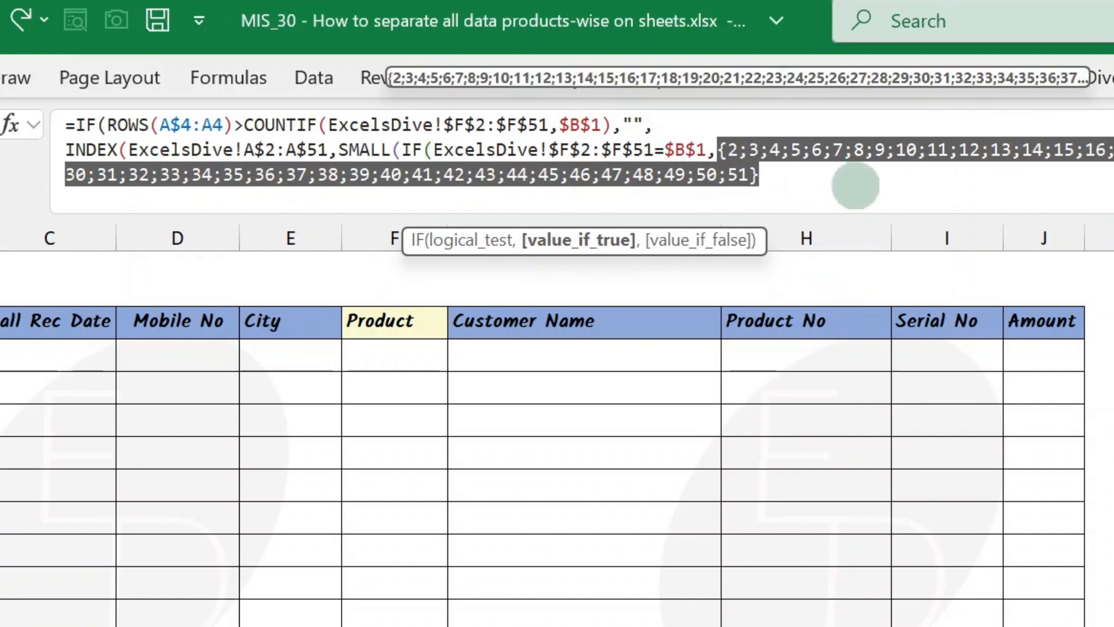
pyautogui.click(856, 198)
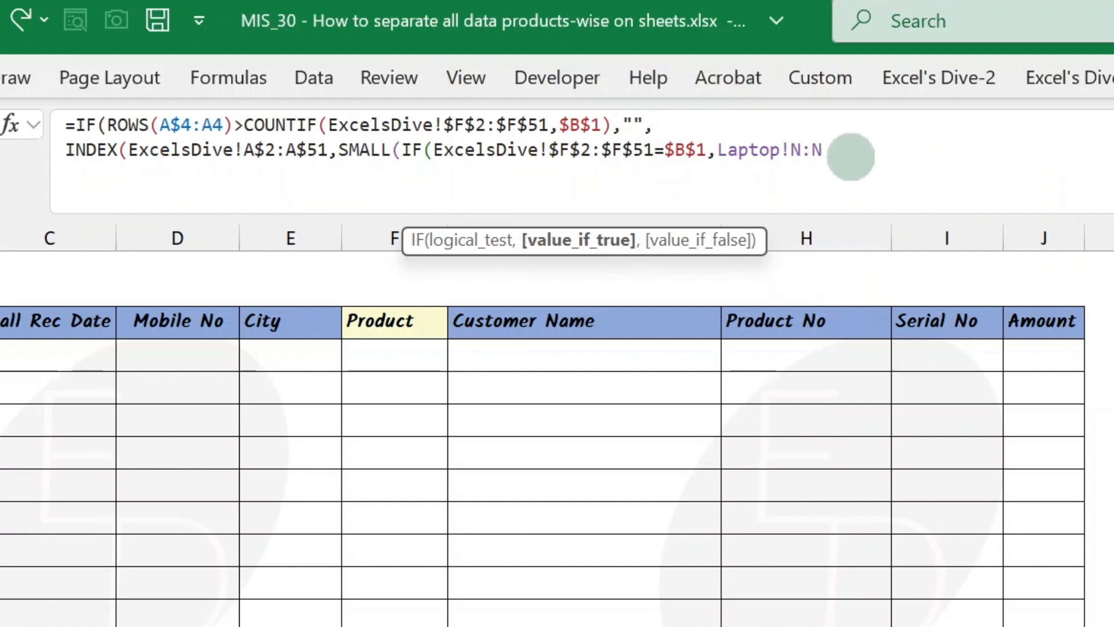
pyautogui.press('BackSpace')
pyautogui.press('BackSpace')
pyautogui.press('BackSpace')
pyautogui.press('BackSpace')
pyautogui.press('BackSpace')
pyautogui.press('BackSpace')
pyautogui.press('BackSpace')
pyautogui.press('BackSpace')
pyautogui.press('BackSpace')
pyautogui.press('BackSpace')
# Re-enter ROW as the inner IF's true value, with the absolute product range ExcelsDive!$F$2:$F$51
pyautogui.write('R')
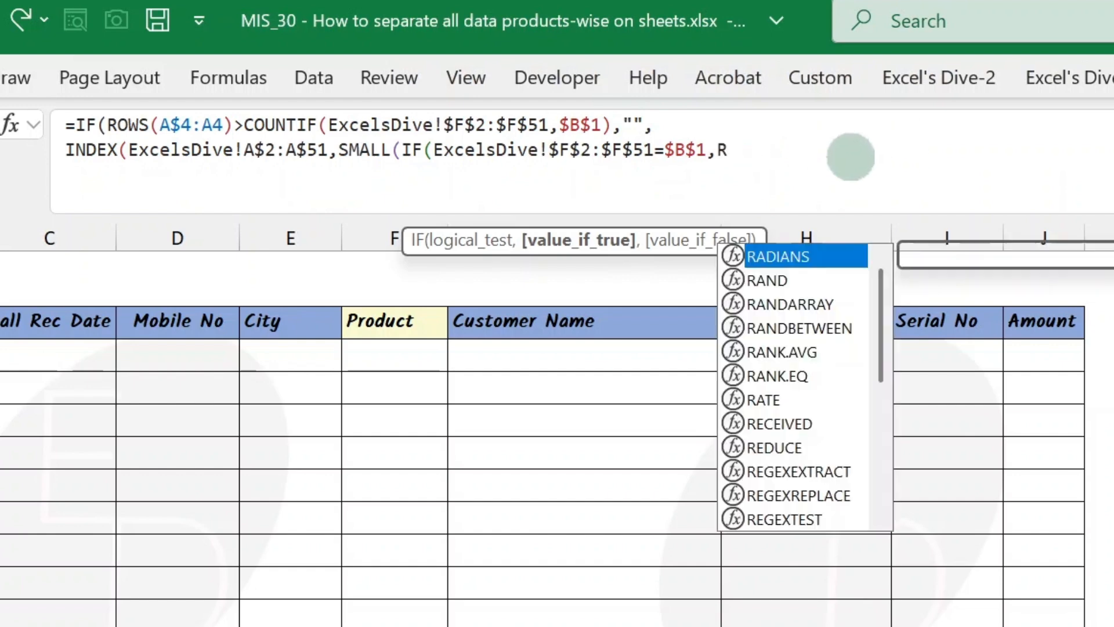
pyautogui.write('ow(')
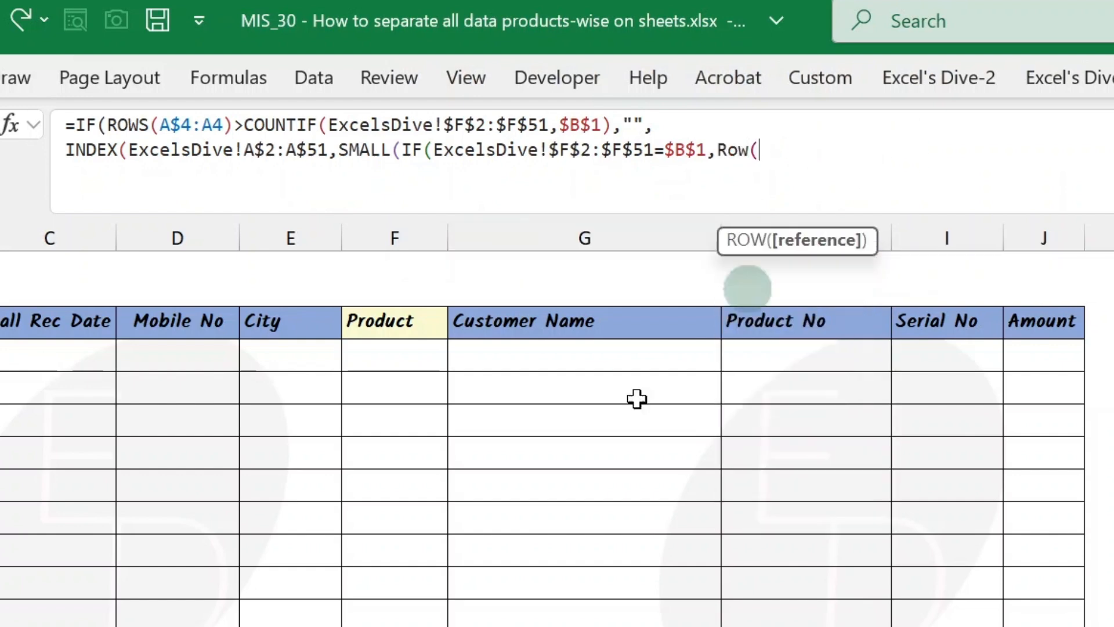
pyautogui.hotkey('ctrl', 'pageup')
pyautogui.click(394, 422)
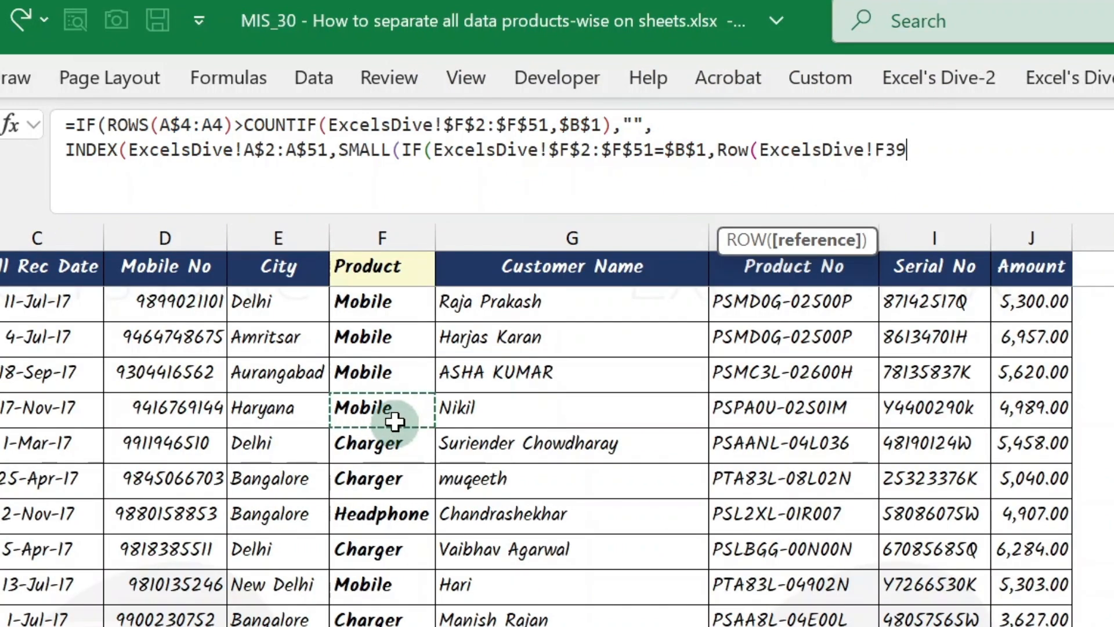
pyautogui.hotkey('ctrl', 'Up')
pyautogui.press('Down')
pyautogui.hotkey('ctrl', 'shift', 'Down')
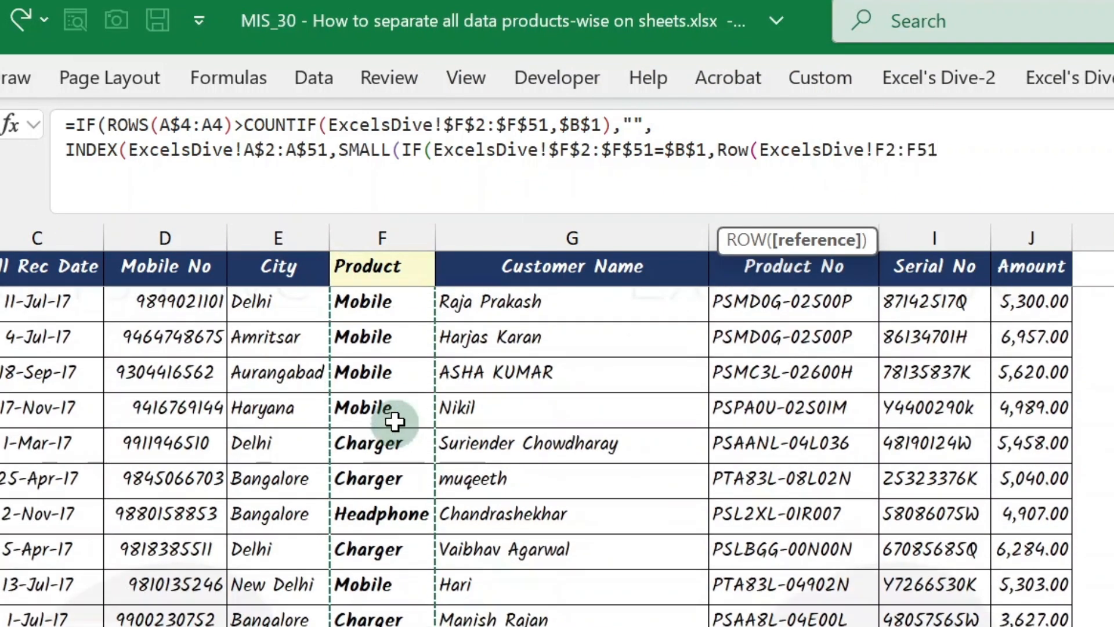
pyautogui.press('F4')
# Subtract ROW of the first product cell, row-locked as ExcelsDive!F$2, from the ROW function
pyautogui.write(')-Row')
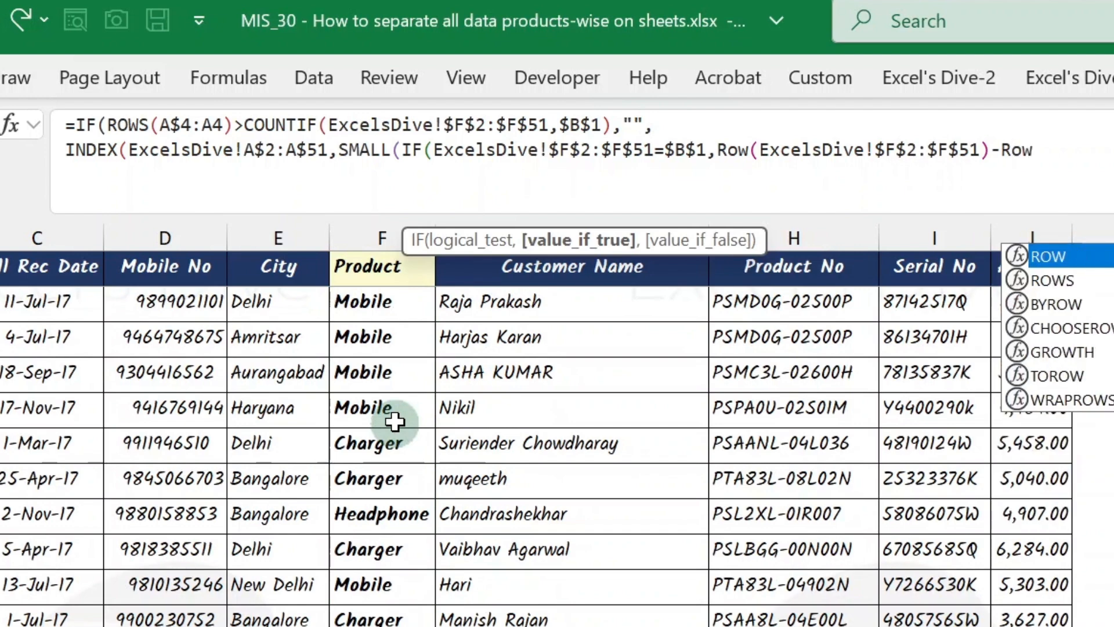
pyautogui.press('Tab')
pyautogui.click(375, 268)
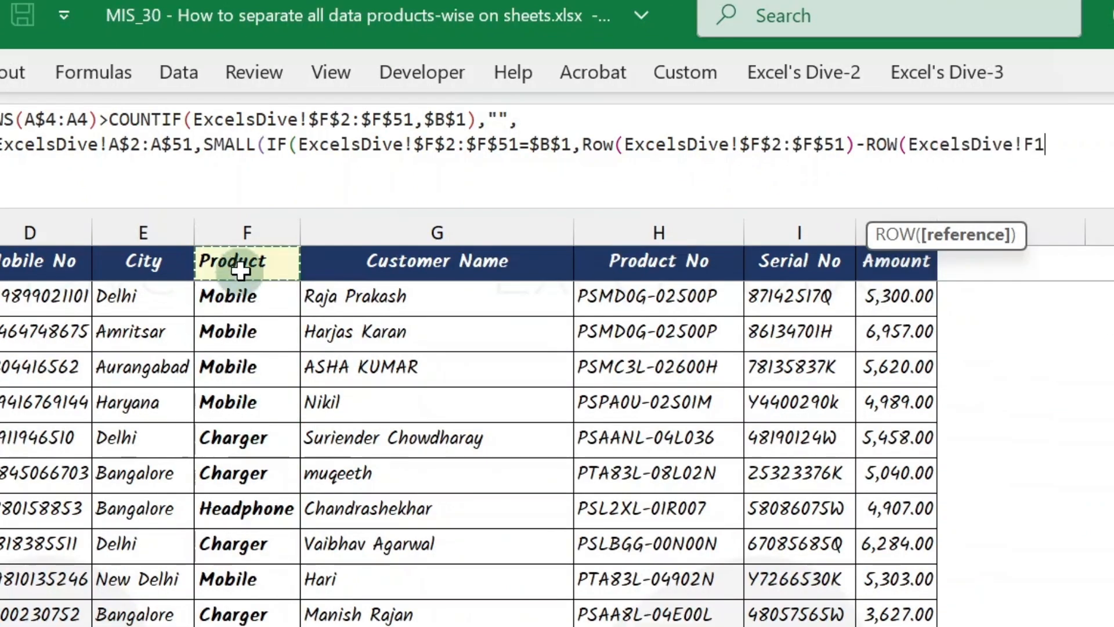
pyautogui.click(256, 297)
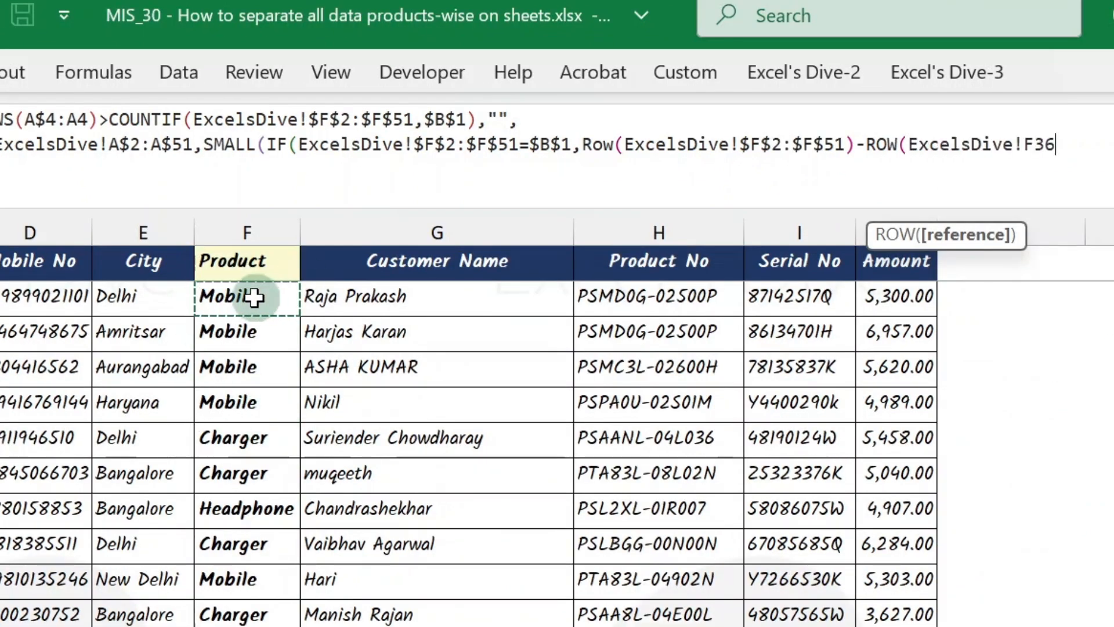
pyautogui.press('Up')
pyautogui.press('Up')
pyautogui.press('Down')
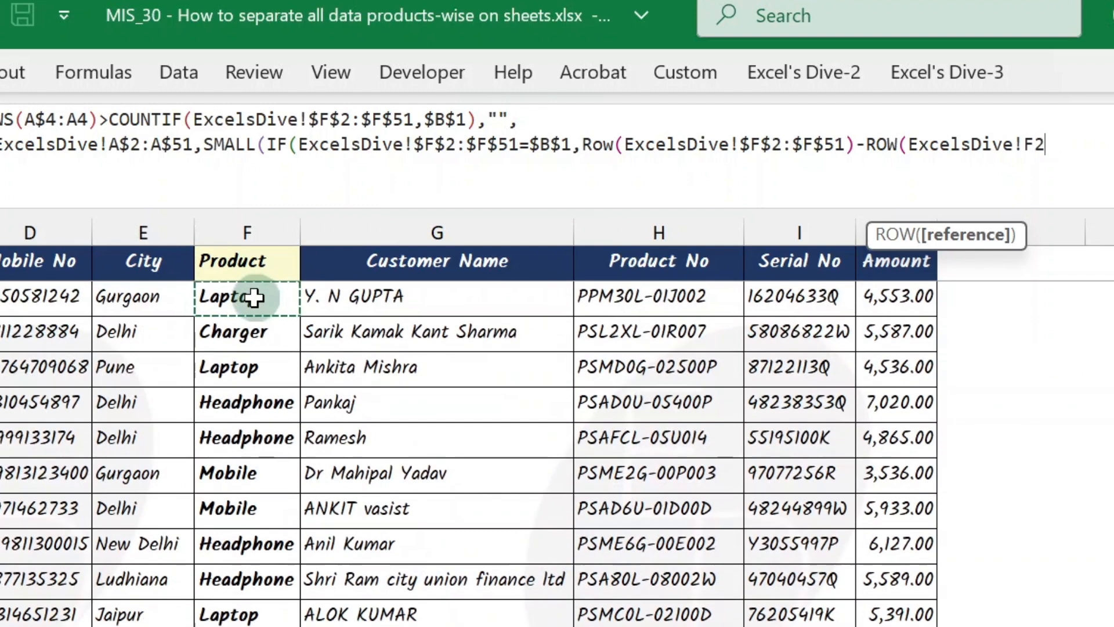
pyautogui.write(')')
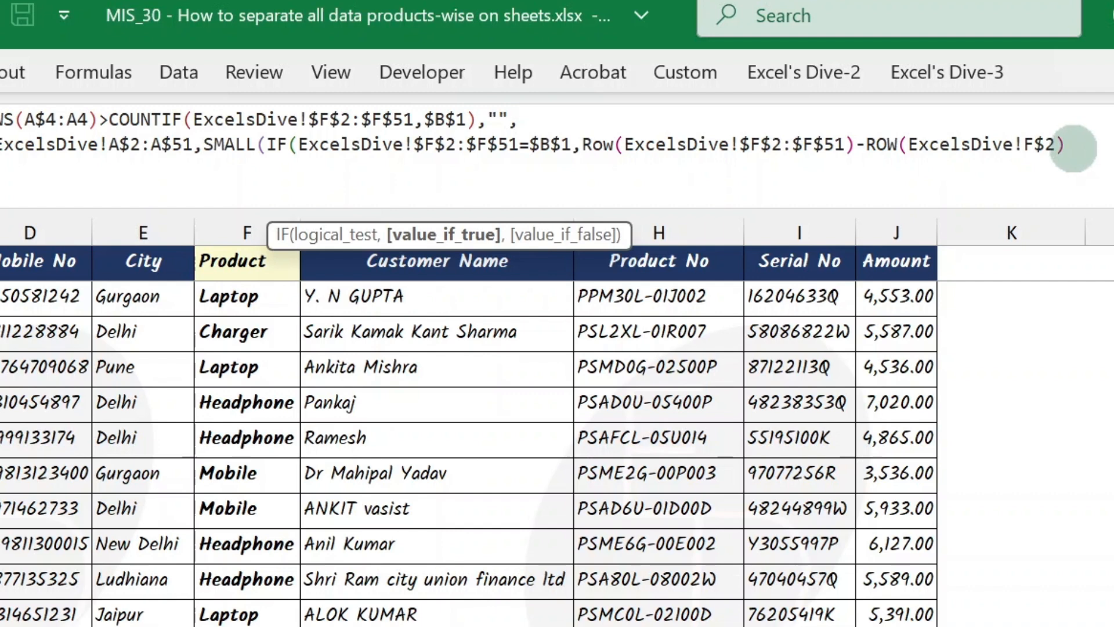
# Evaluate the difference of the two ROW functions in place and restore the formula text
pyautogui.moveTo(1076, 148); pyautogui.dragTo(583, 144)
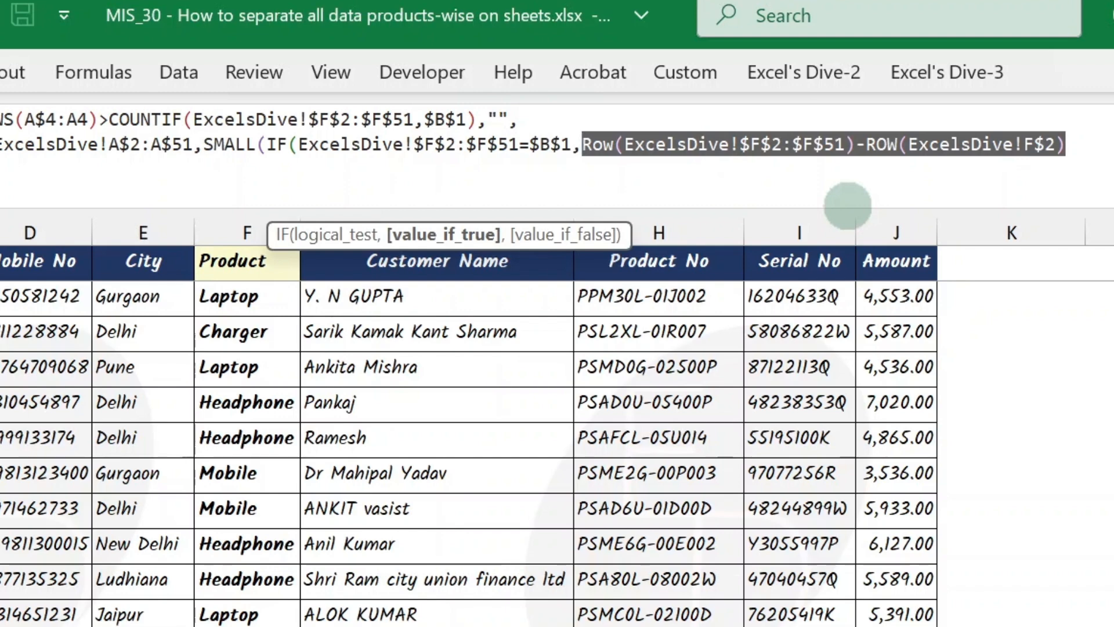
pyautogui.press('F9')
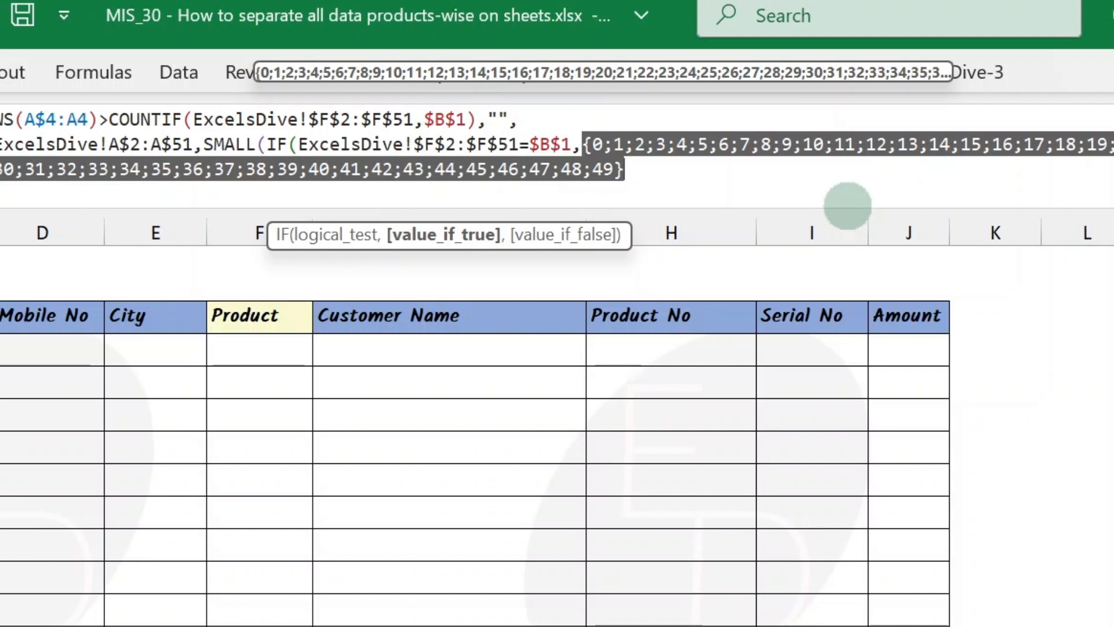
pyautogui.hotkey('ctrl', 'z')
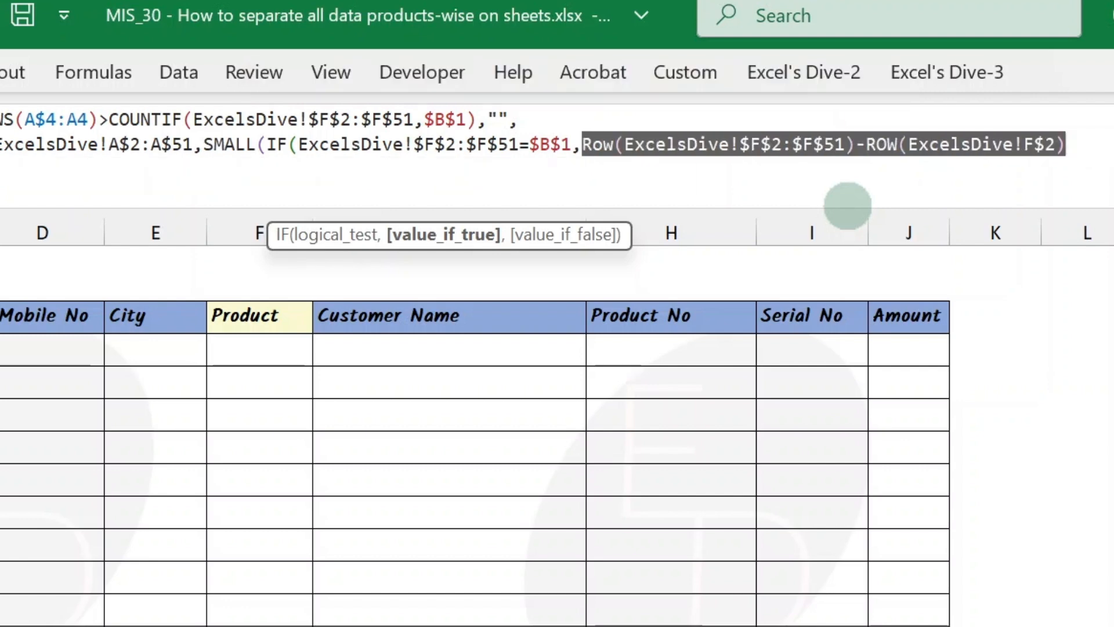
# Add 1 to the ROW difference, close the inner IF, and check the array that the expression evaluates to
pyautogui.click(1072, 145)
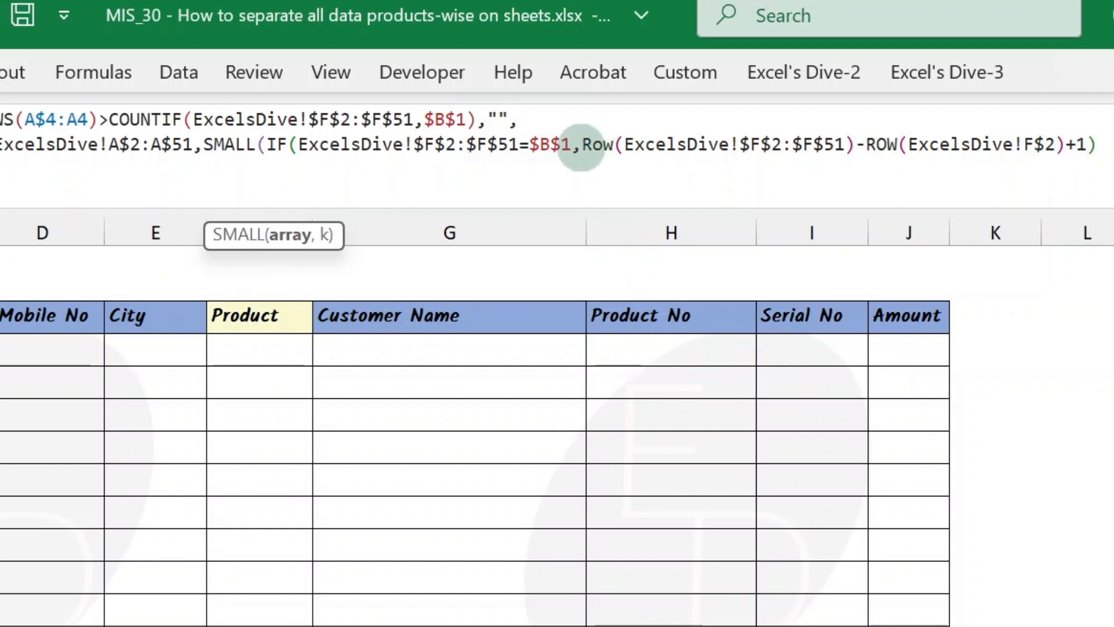
pyautogui.moveTo(582, 145); pyautogui.dragTo(1091, 151)
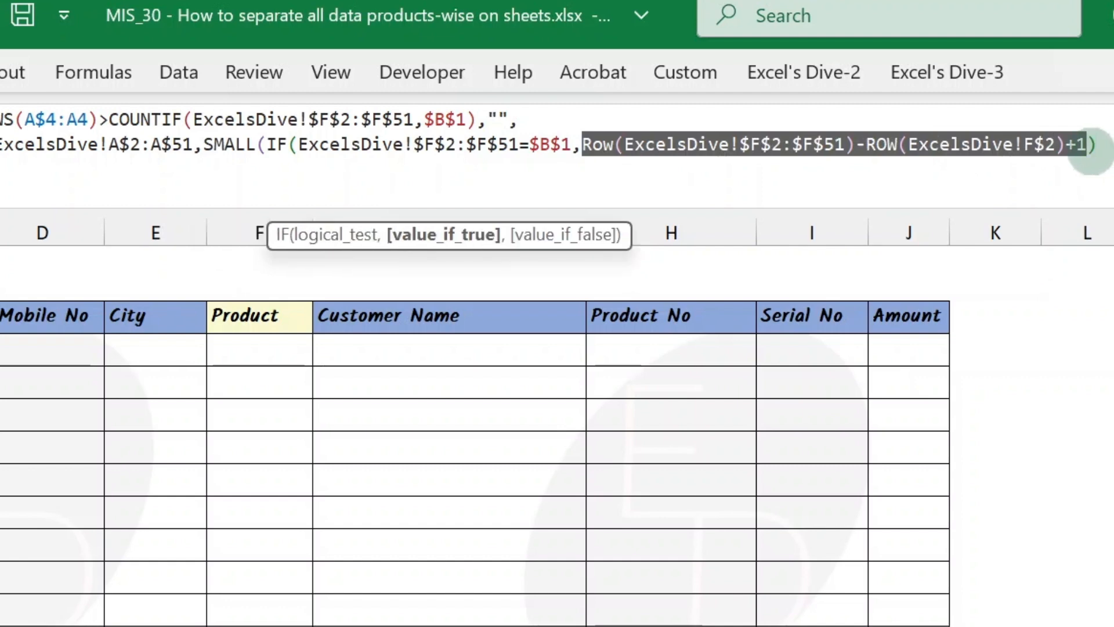
pyautogui.press('F9')
pyautogui.hotkey('ctrl', 'z')
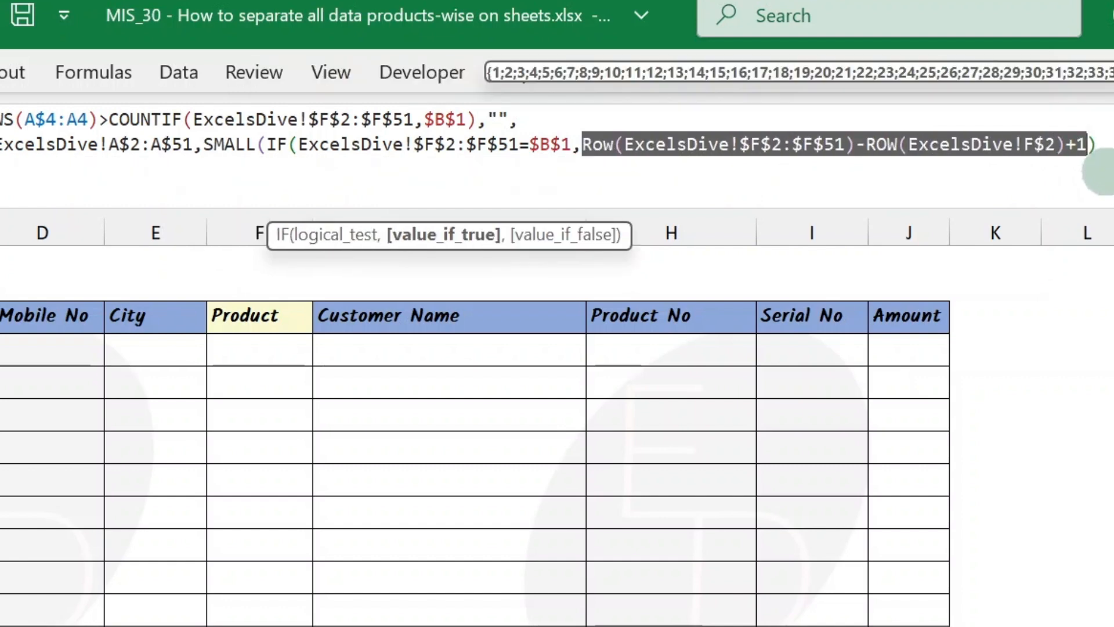
pyautogui.click(1098, 144)
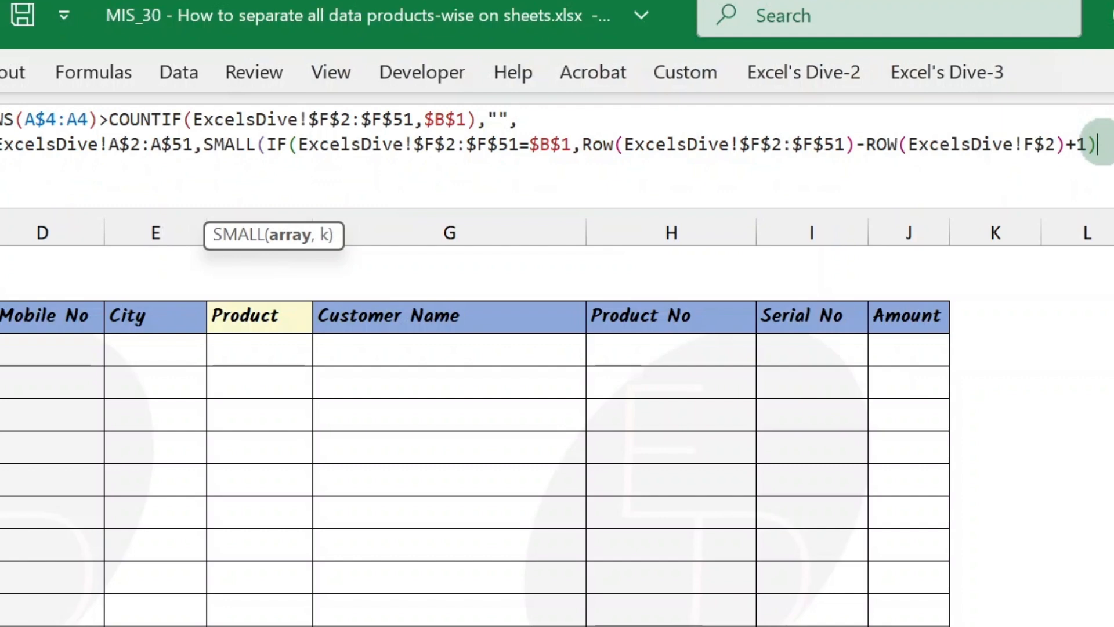
# Enter ROWS(A$4:A4) on a new formula line as SMALL's k argument, close all open functions and commit A4 as an array formula
pyautogui.write(',')
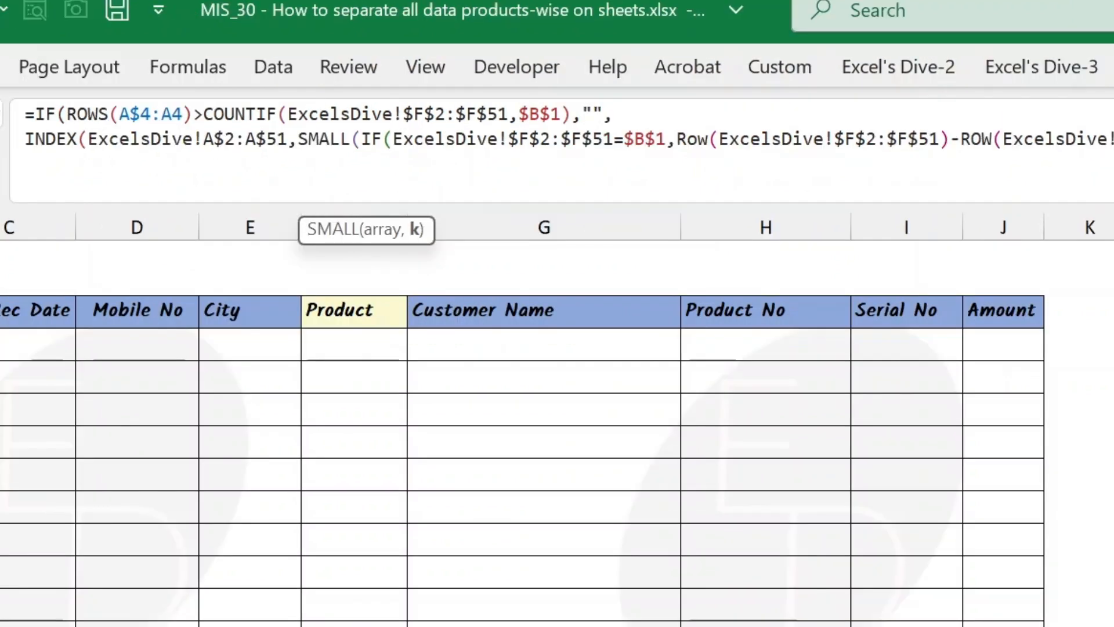
pyautogui.hotkey('alt', 'Return')
pyautogui.write('Rows')
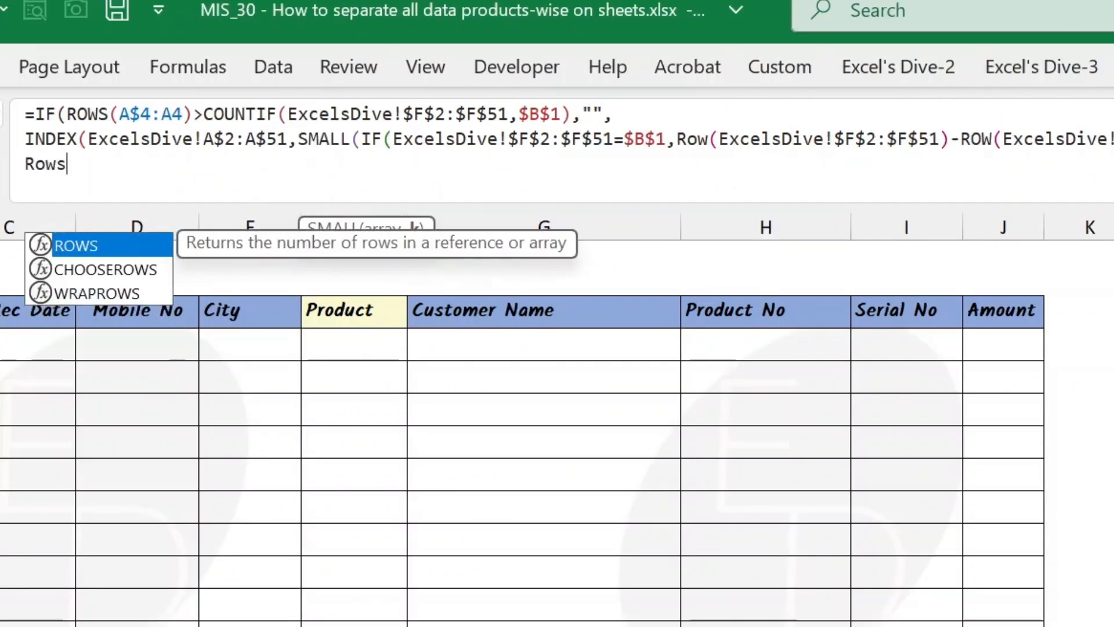
pyautogui.press('Tab')
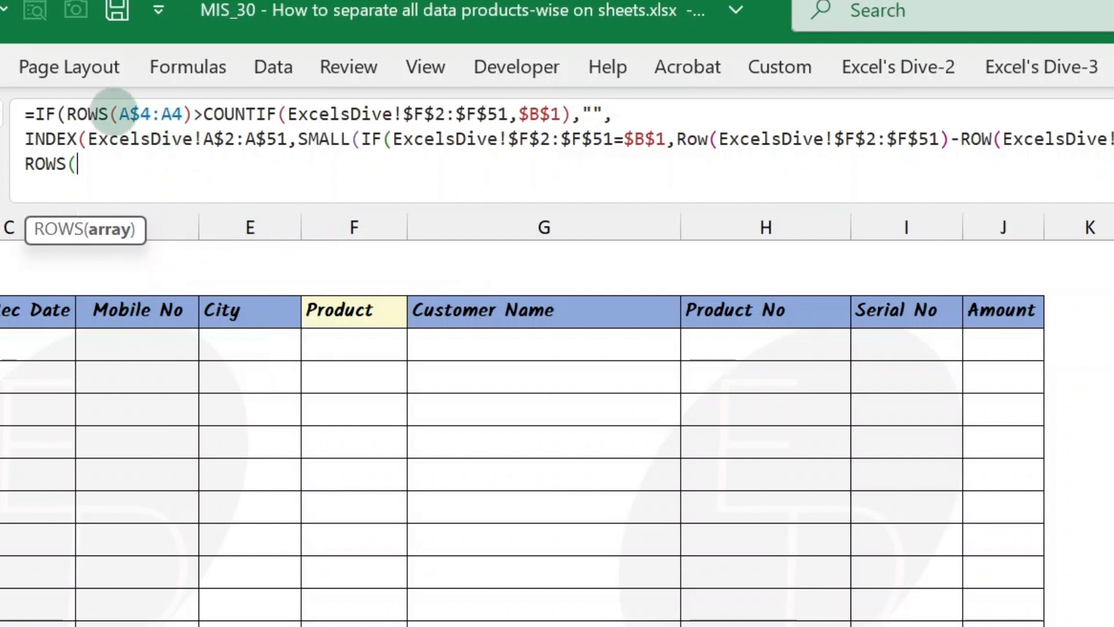
pyautogui.moveTo(120, 113); pyautogui.dragTo(183, 114)
pyautogui.hotkey('ctrl', 'c')
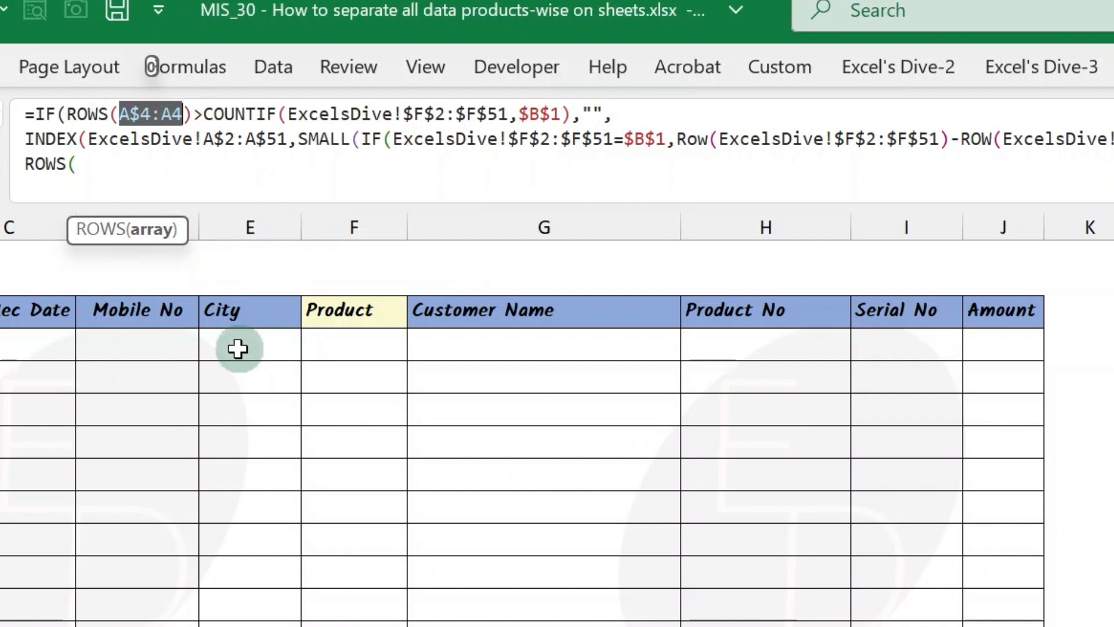
pyautogui.click(100, 164)
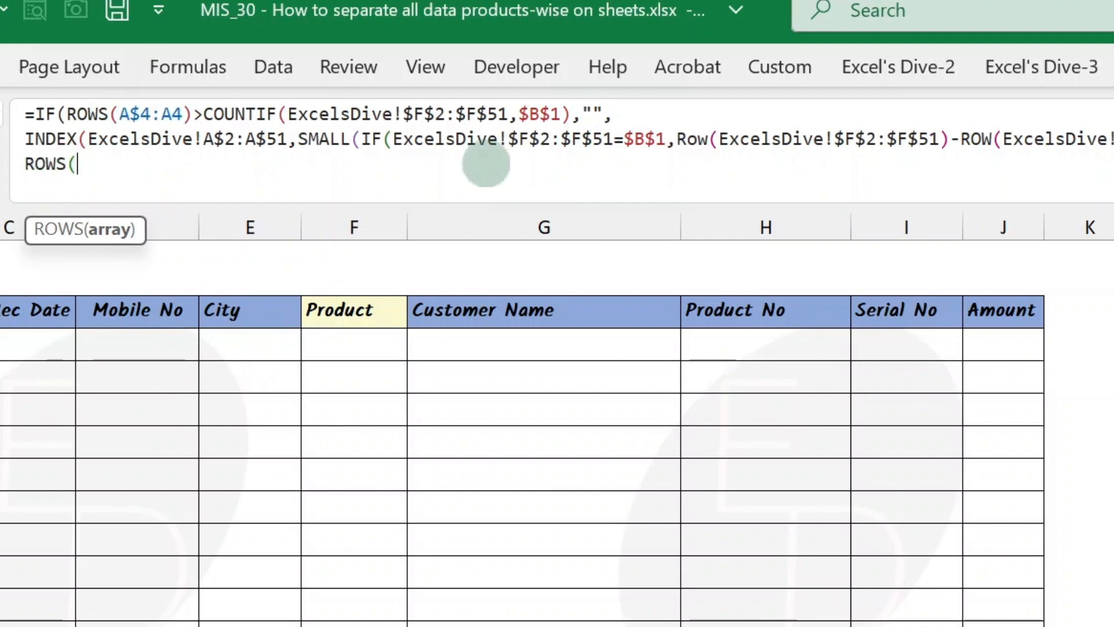
pyautogui.hotkey('ctrl', 'v')
pyautogui.write(')')
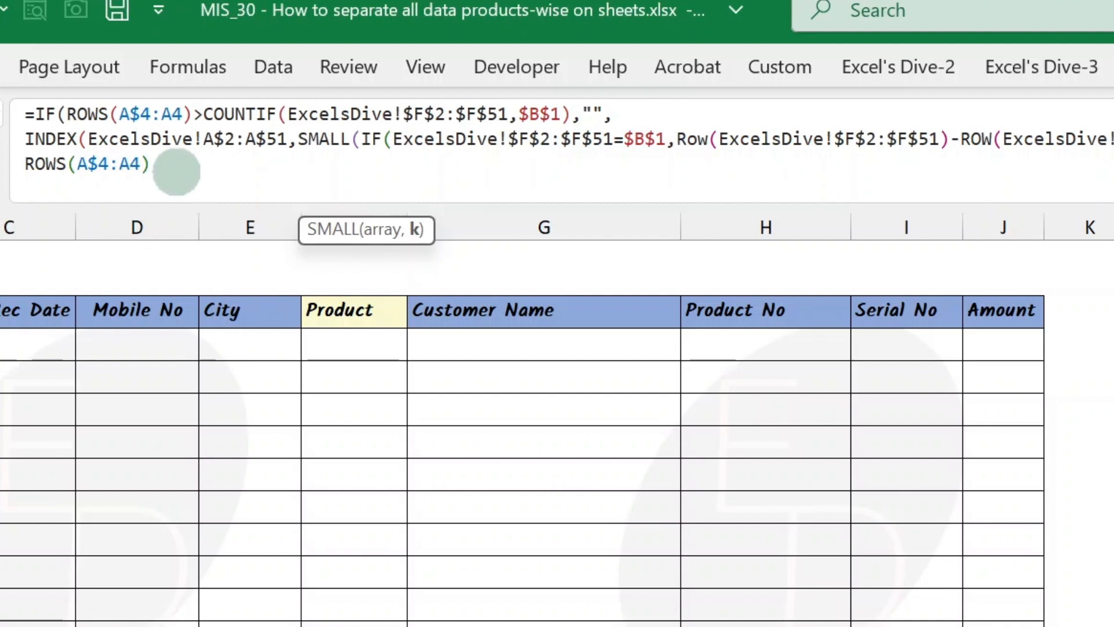
pyautogui.write(')))')
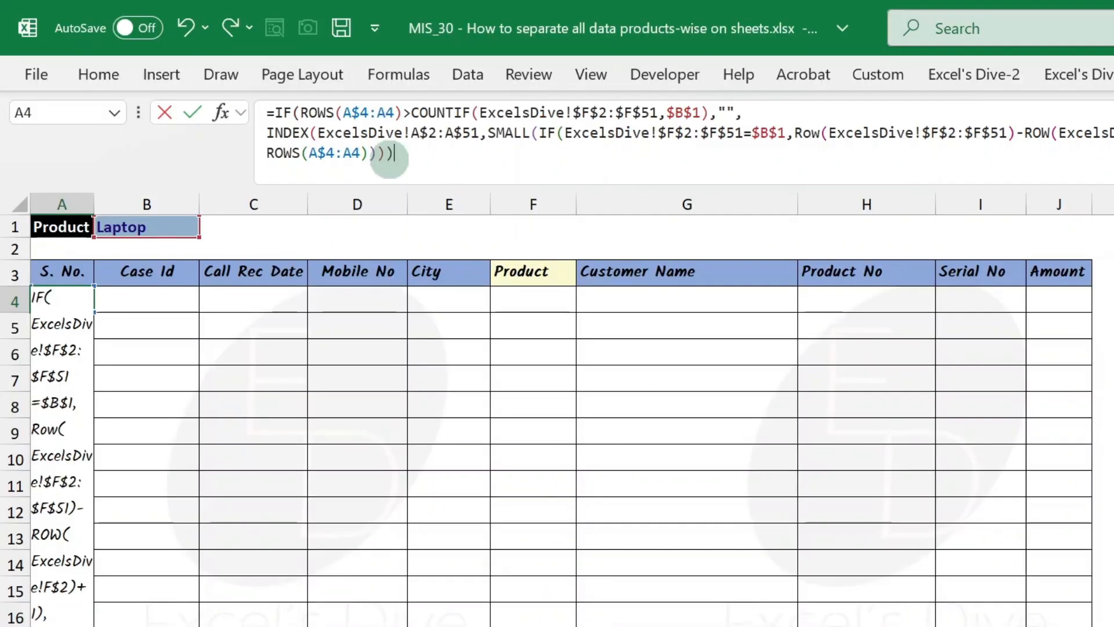
pyautogui.hotkey('ctrl', 'shift', 'Return')
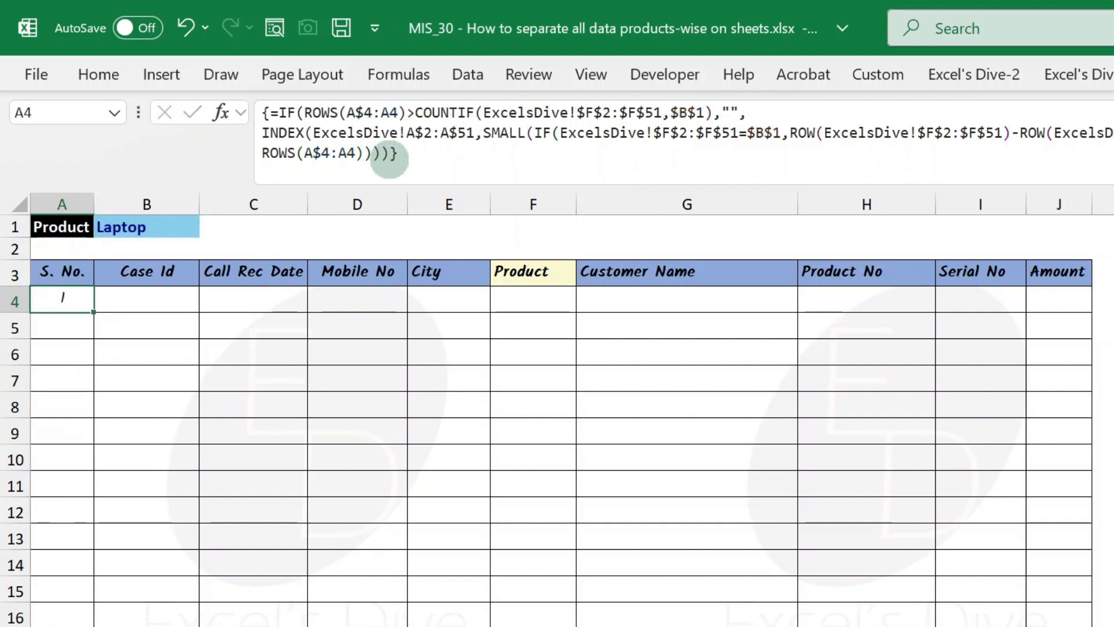
# Fill the A4 array formula across row 4 through the Amount column, J4
pyautogui.hotkey('shift', 'Right')
pyautogui.hotkey('shift', 'Right')
pyautogui.hotkey('shift', 'Right')
pyautogui.hotkey('shift', 'Right')
pyautogui.hotkey('shift', 'Right')
pyautogui.hotkey('shift', 'Right')
pyautogui.hotkey('shift', 'Right')
pyautogui.hotkey('shift', 'Right')
pyautogui.hotkey('shift', 'Right')
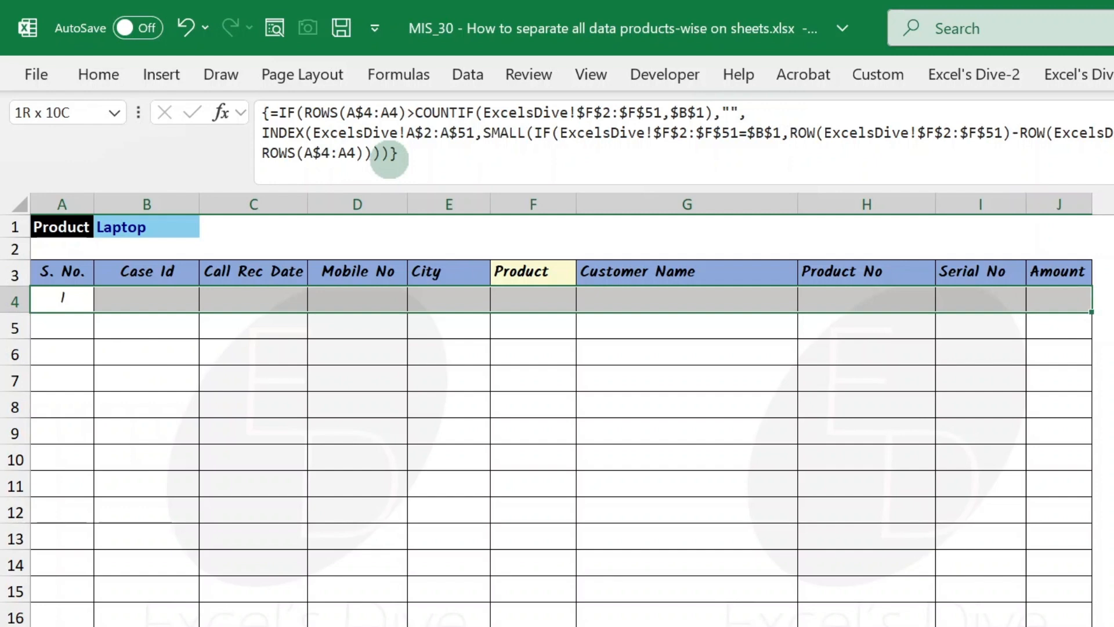
pyautogui.hotkey('ctrl', 'r')
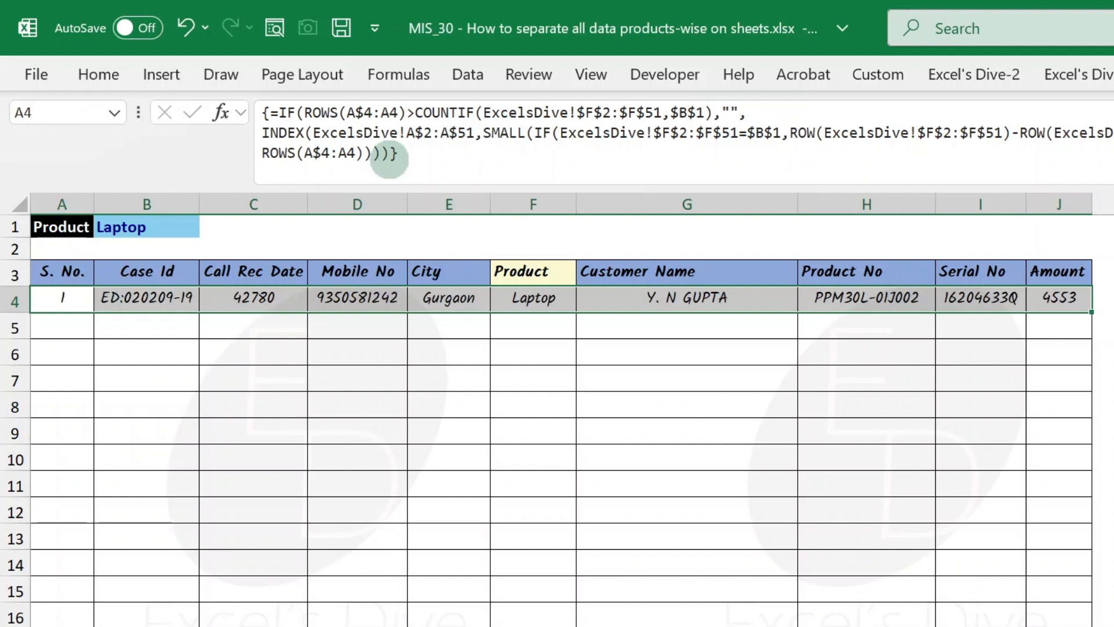
# Copy the row 4 formulas down to rows 5 and 6 across columns A to J
pyautogui.hotkey('shift', 'Down')
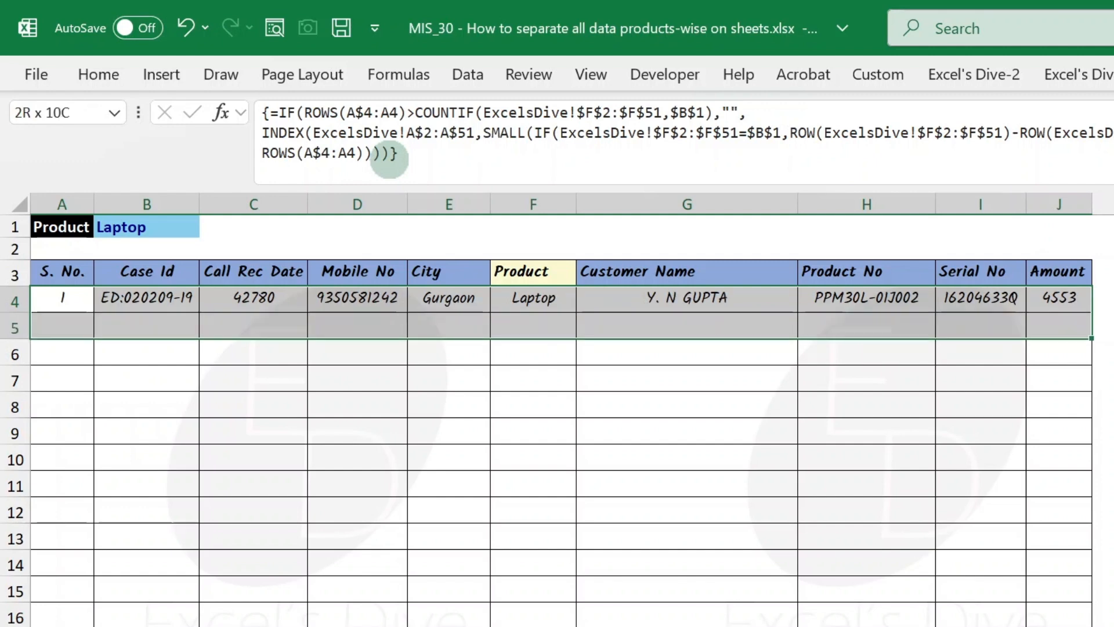
pyautogui.hotkey('ctrl', 'd')
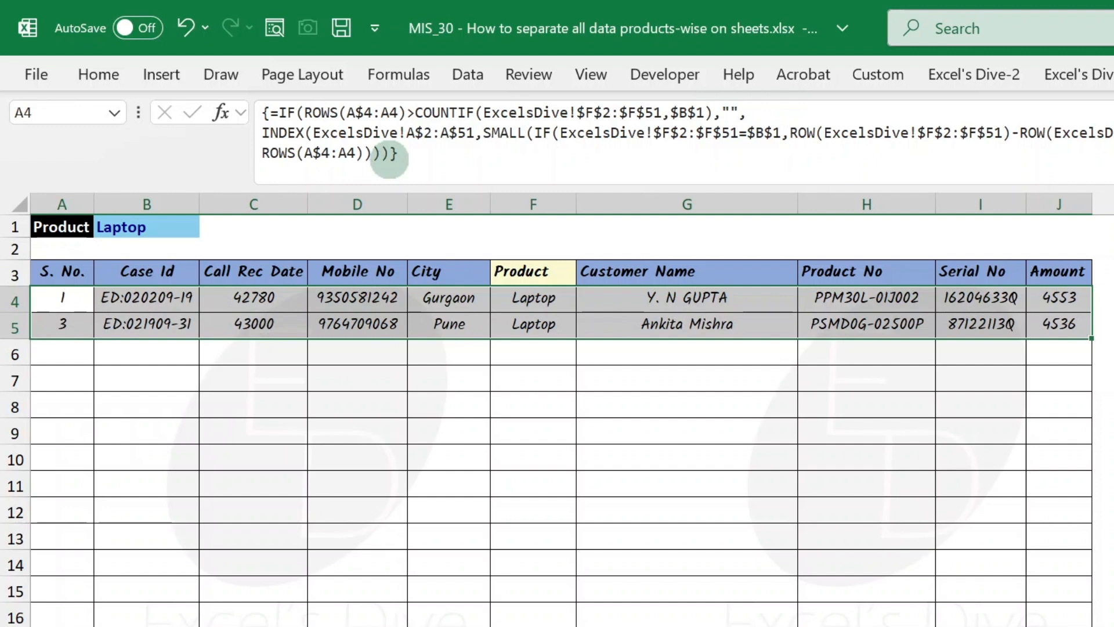
pyautogui.hotkey('shift', 'Down')
pyautogui.hotkey('ctrl', 'd')
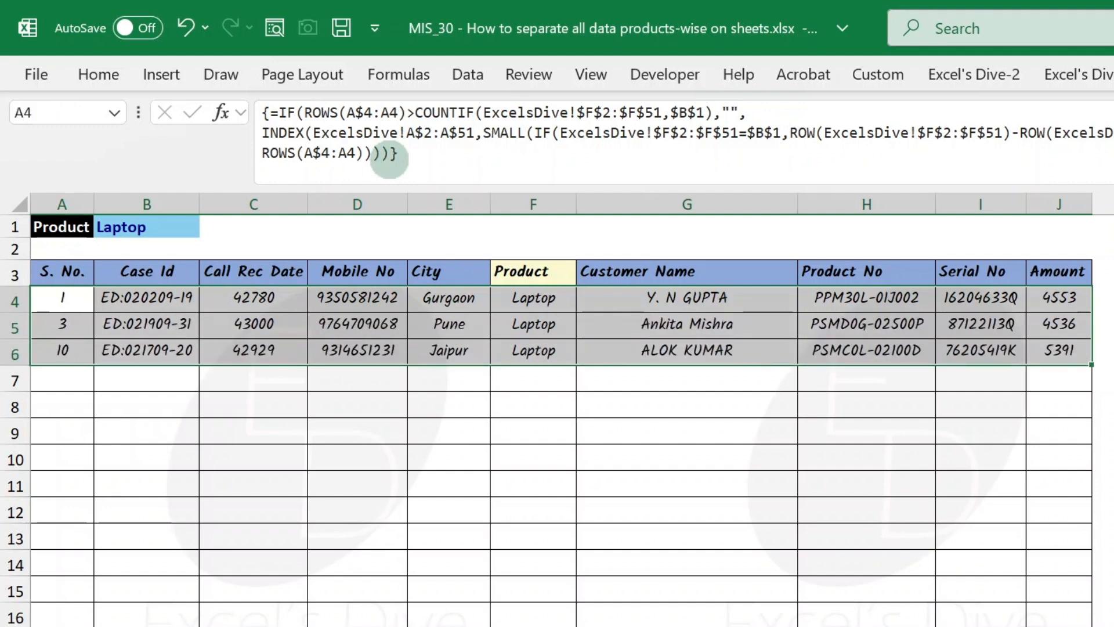
# Fill the row 6 formulas in columns A to J down through row 20 on the grouped sheets
pyautogui.press('Down')
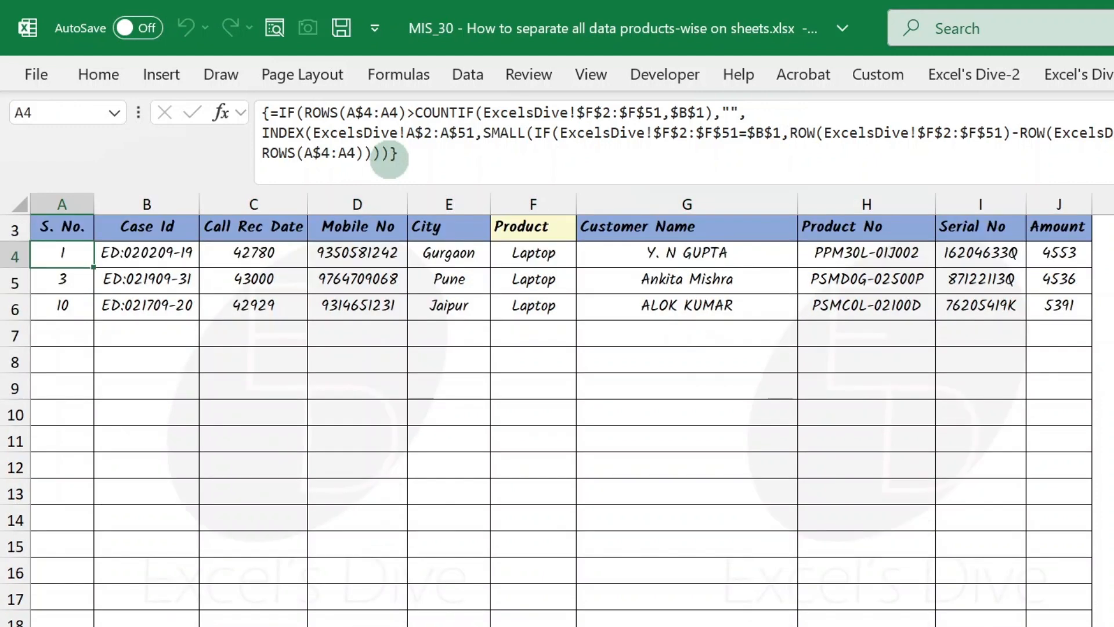
pyautogui.press('Down')
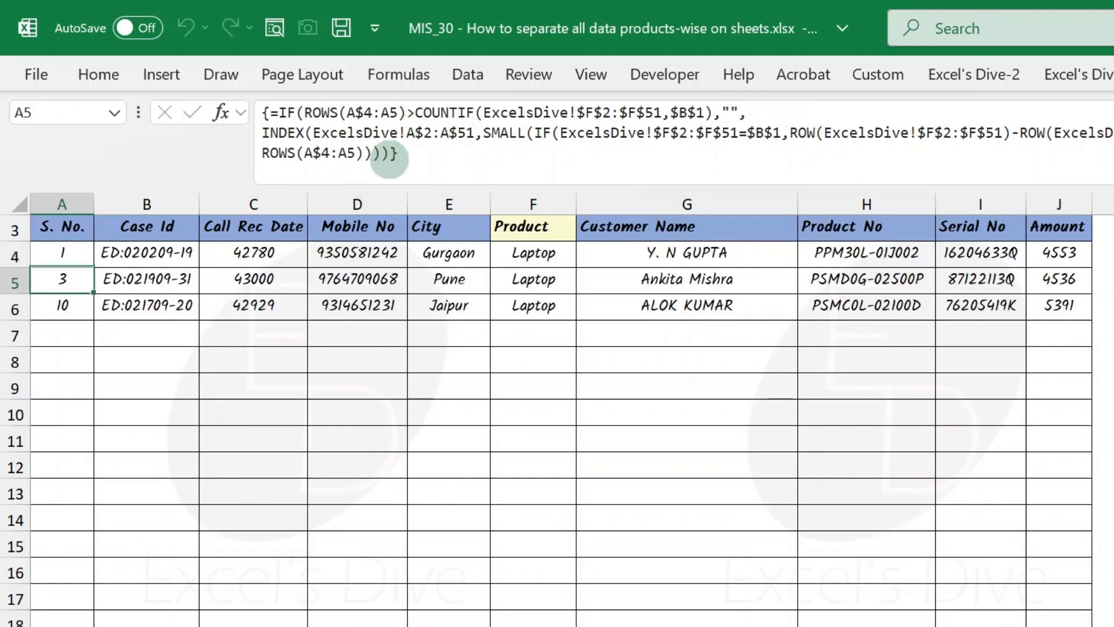
pyautogui.press('Up')
pyautogui.press('Down')
pyautogui.press('Down')
pyautogui.hotkey('shift', 'Right')
pyautogui.hotkey('shift', 'Right')
pyautogui.hotkey('shift', 'Right')
pyautogui.hotkey('shift', 'Down')
pyautogui.hotkey('shift', 'Down')
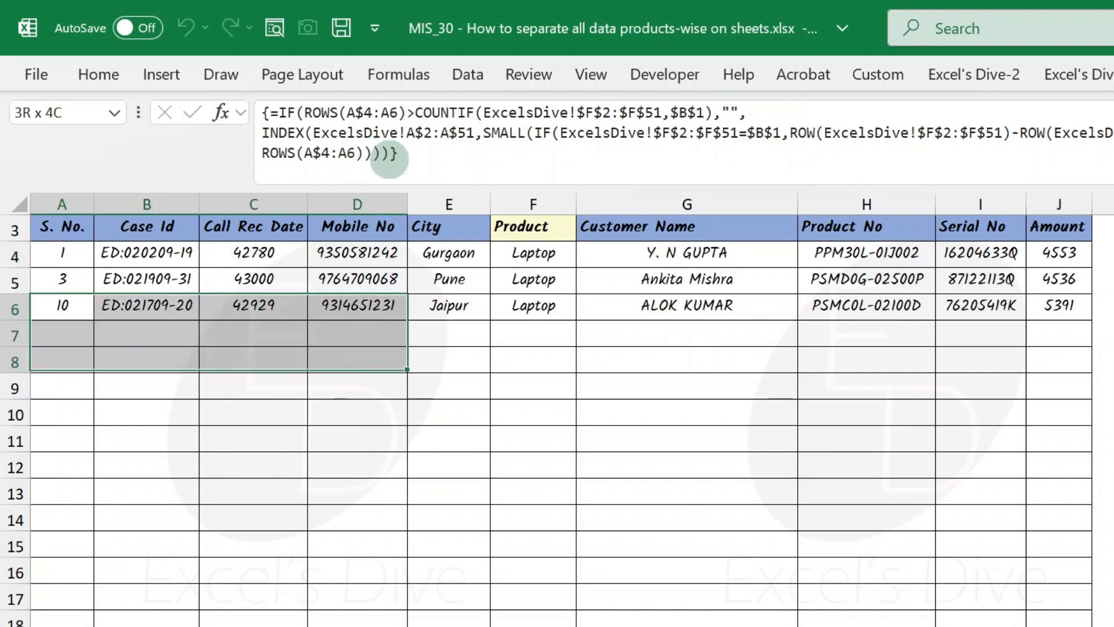
pyautogui.hotkey('shift', 'Right')
pyautogui.hotkey('shift', 'Right')
pyautogui.hotkey('shift', 'Right')
pyautogui.hotkey('shift', 'Right')
pyautogui.hotkey('shift', 'Right')
pyautogui.hotkey('shift', 'Down')
pyautogui.hotkey('shift', 'Right')
pyautogui.hotkey('shift', 'Down')
pyautogui.hotkey('shift', 'Down')
pyautogui.hotkey('shift', 'Down')
pyautogui.hotkey('shift', 'Down')
pyautogui.hotkey('shift', 'Down')
pyautogui.hotkey('shift', 'Down')
pyautogui.hotkey('shift', 'Down')
pyautogui.hotkey('shift', 'Down')
pyautogui.hotkey('shift', 'Down')
pyautogui.hotkey('shift', 'Down')
pyautogui.hotkey('shift', 'Down')
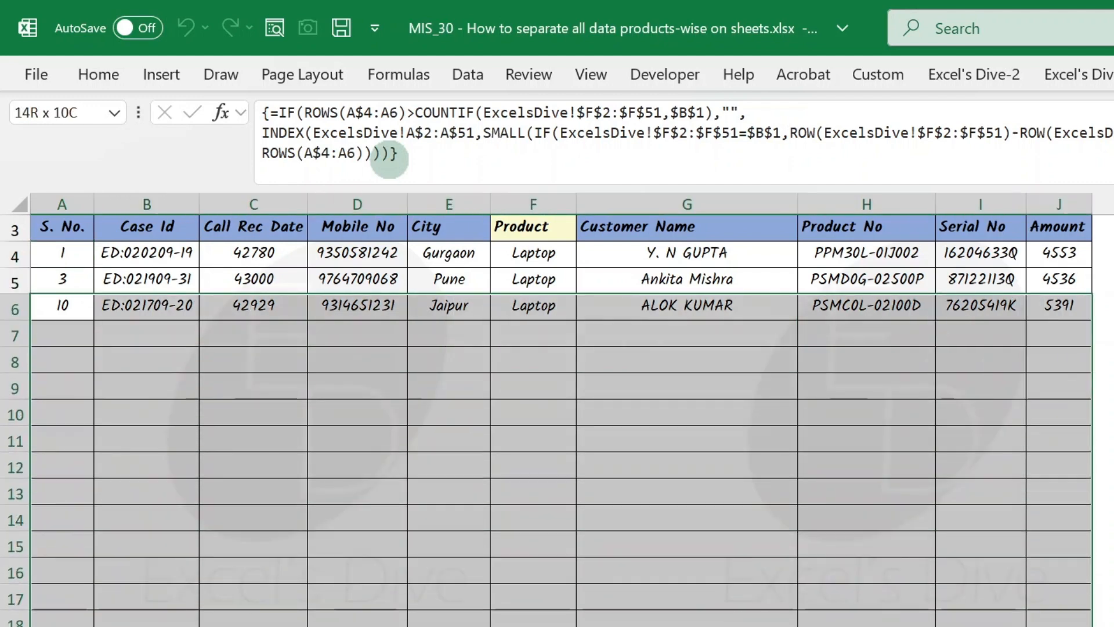
pyautogui.hotkey('ctrl', 'd')
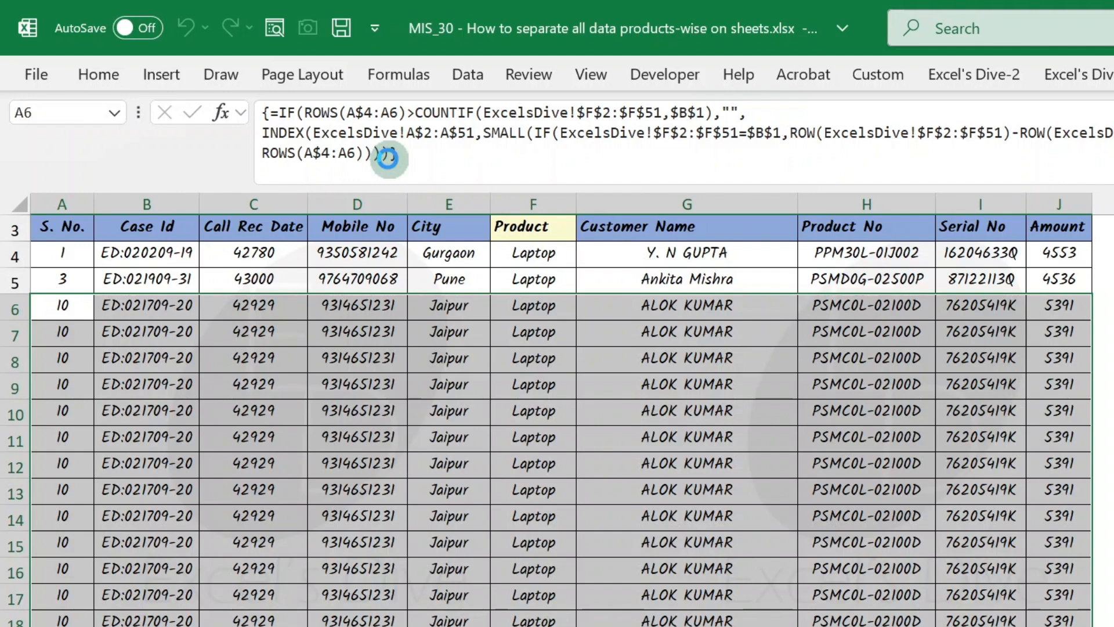
# Examine the extracted records and the rows below them on the Laptop sheet
pyautogui.press('Up')
pyautogui.hotkey('ctrl', 'Down')
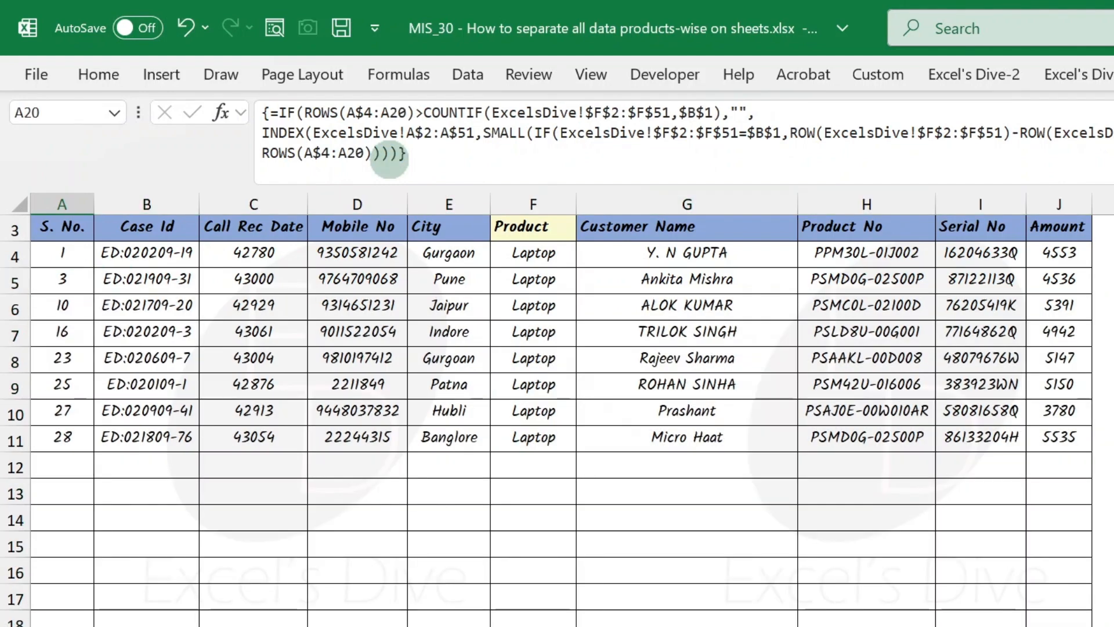
pyautogui.hotkey('ctrl', 'Up')
pyautogui.press('Down')
pyautogui.press('Down')
pyautogui.press('Down')
pyautogui.press('Right')
pyautogui.press('Right')
pyautogui.press('Down')
pyautogui.press('Down')
pyautogui.press('Down')
pyautogui.press('Down')
pyautogui.press('Down')
pyautogui.press('Down')
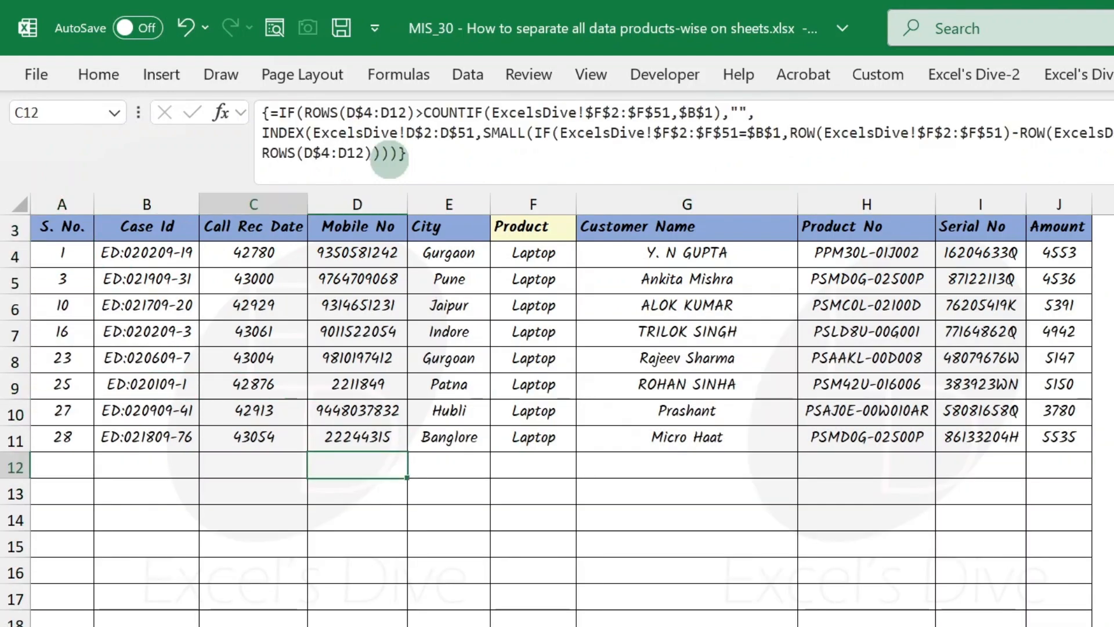
pyautogui.press('Left')
pyautogui.press('Left')
pyautogui.hotkey('ctrl', 'Home')
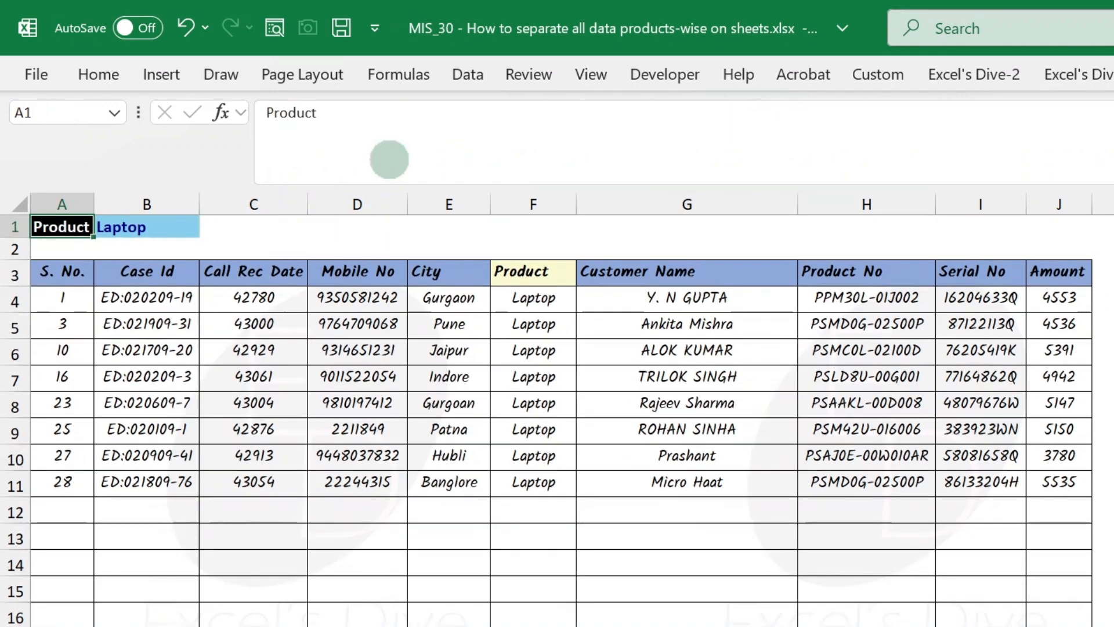
# Examine the extracted records on the Mobile sheet down to its last formula row
pyautogui.hotkey('ctrl', 'pagedown')
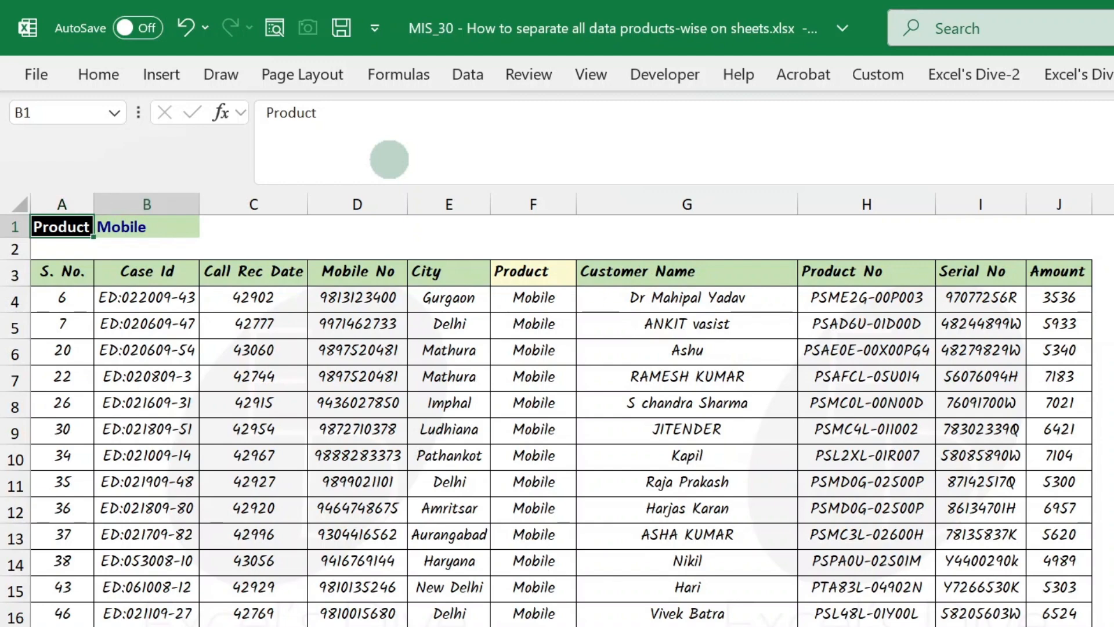
pyautogui.press('Right')
pyautogui.press('Down')
pyautogui.press('Right')
pyautogui.press('Down')
pyautogui.press('Right')
pyautogui.press('Down')
pyautogui.press('Right')
pyautogui.hotkey('ctrl', 'Down')
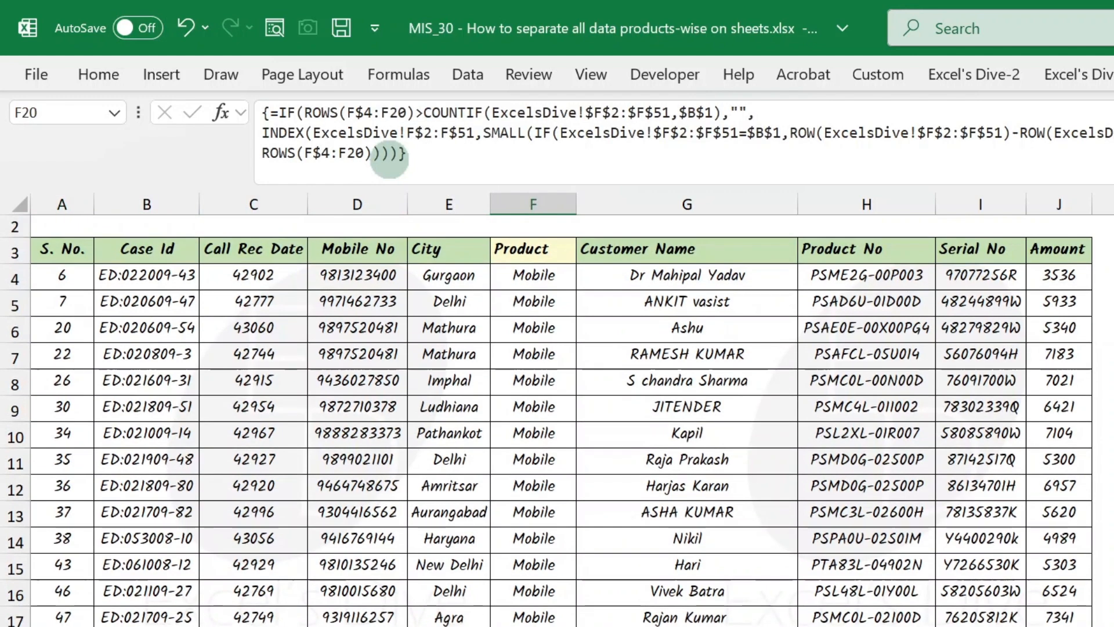
pyautogui.hotkey('ctrl', 'Up')
pyautogui.press('Down')
pyautogui.press('Down')
pyautogui.hotkey('ctrl', 'Up')
pyautogui.hotkey('ctrl', 'Up')
pyautogui.hotkey('ctrl', 'Home')
# Review the extracted records on the Charger and Headphone sheets
pyautogui.hotkey('ctrl', 'pagedown')
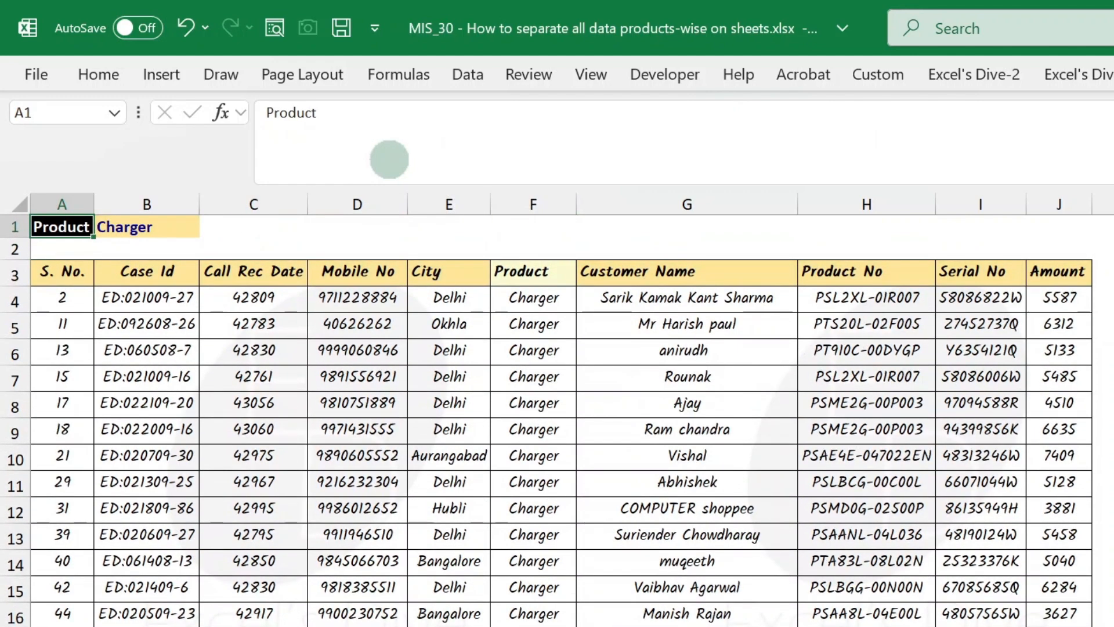
pyautogui.hotkey('ctrl', 'pagedown')
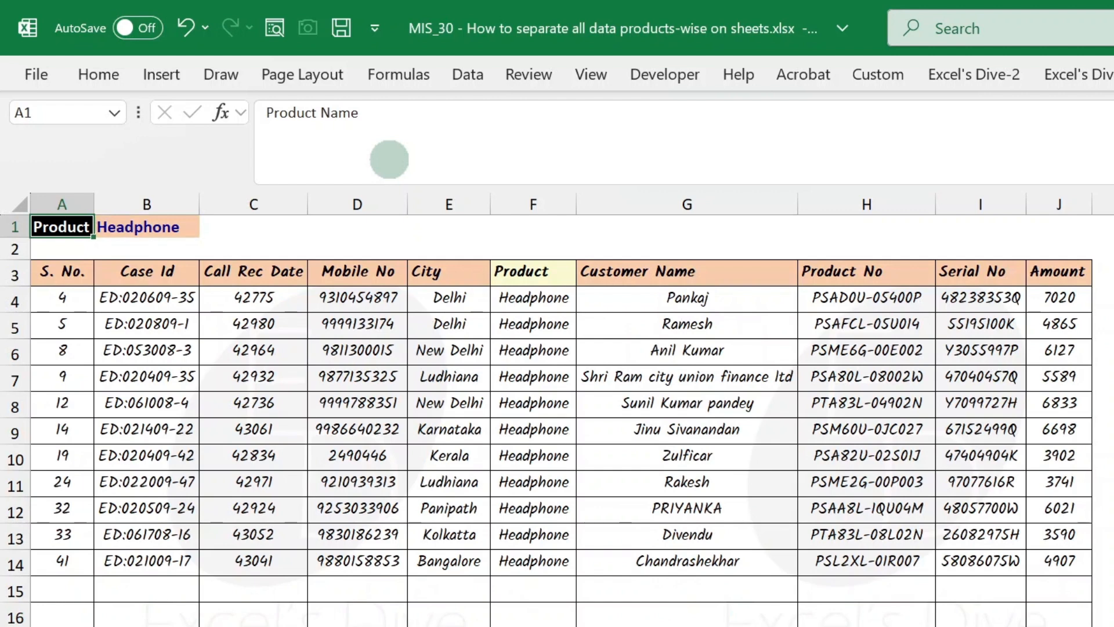
pyautogui.press('Down')
pyautogui.press('Down')
pyautogui.press('Down')
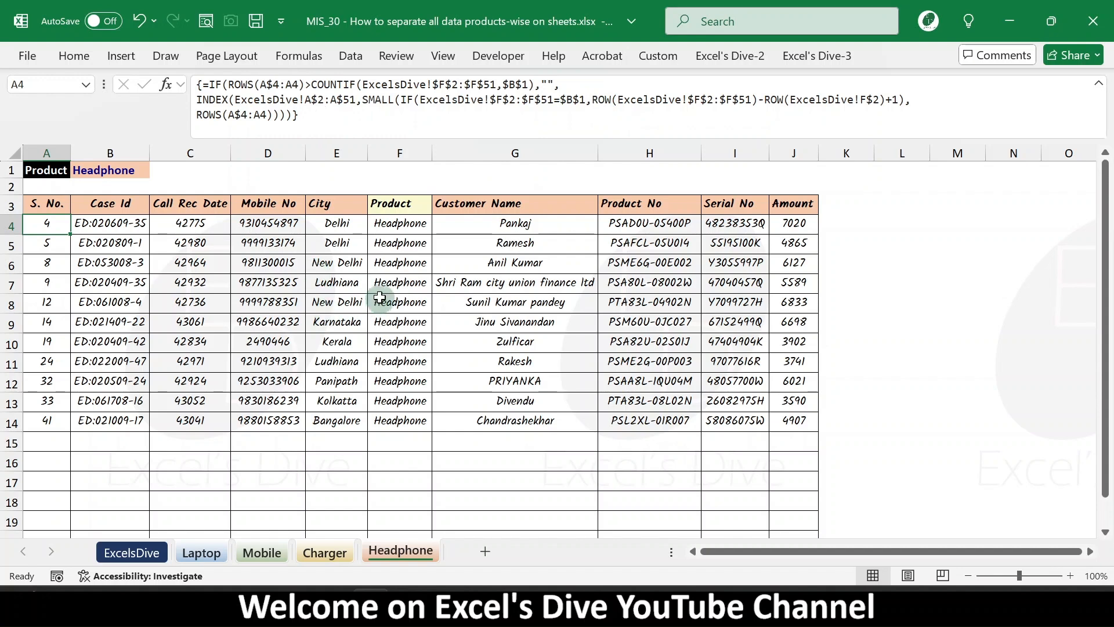
pyautogui.click(386, 261)
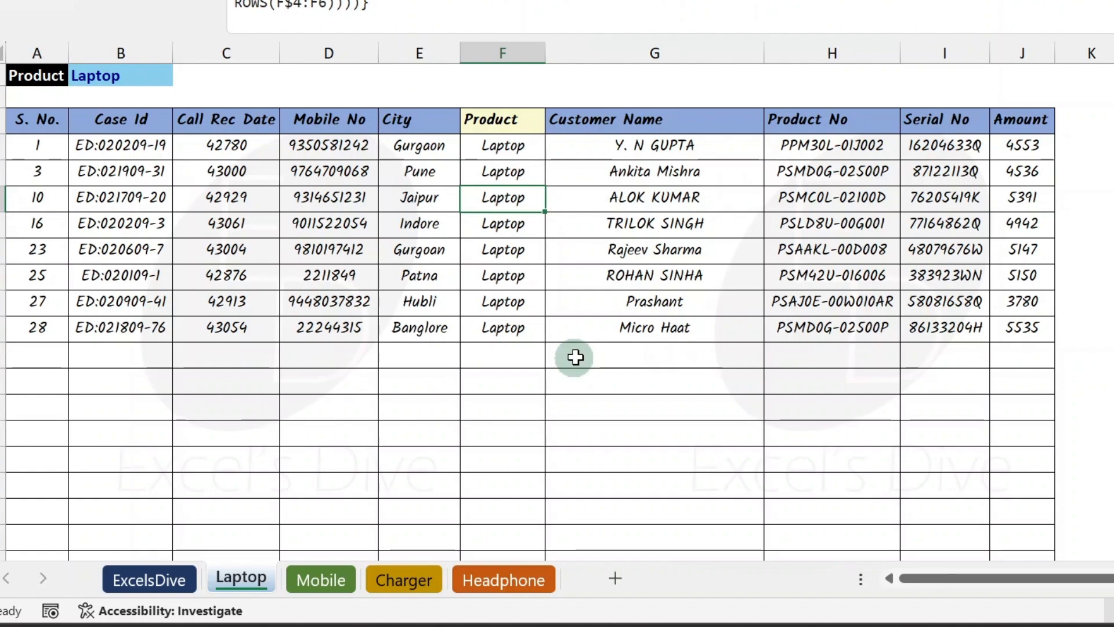
# Group the Laptop, Mobile, Charger and Headphone sheets, with Laptop as the active sheet
pyautogui.hotkey('ctrl', 'pagedown')
pyautogui.hotkey('ctrl', 'pagedown')
pyautogui.hotkey('ctrl', 'pagedown')
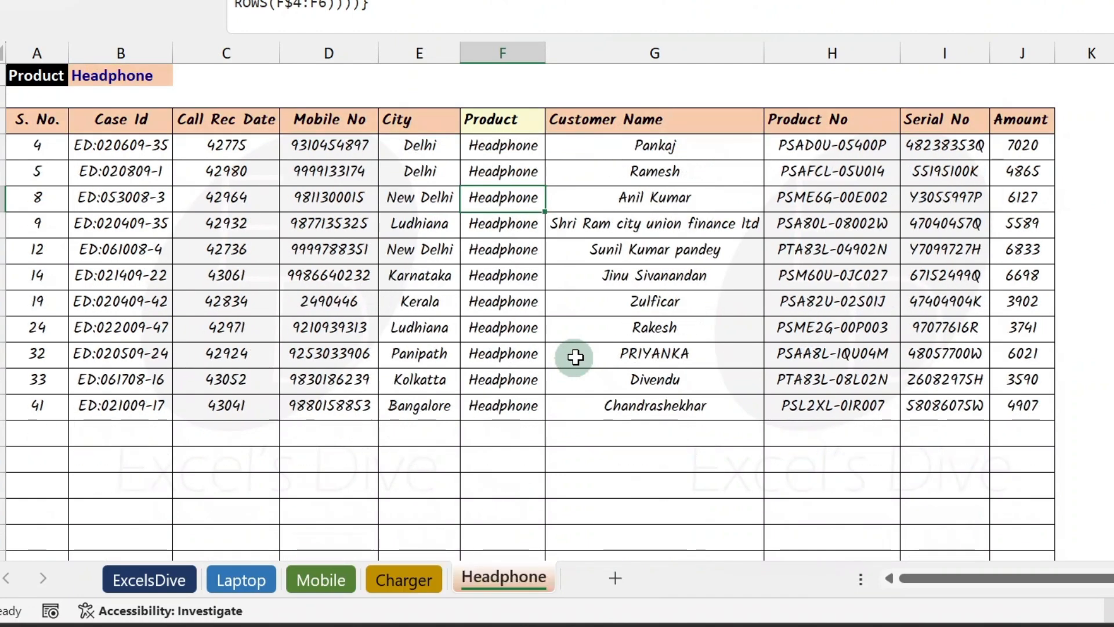
pyautogui.hotkey('ctrl', 'pageup')
pyautogui.hotkey('ctrl', 'pageup')
pyautogui.hotkey('ctrl', 'pageup')
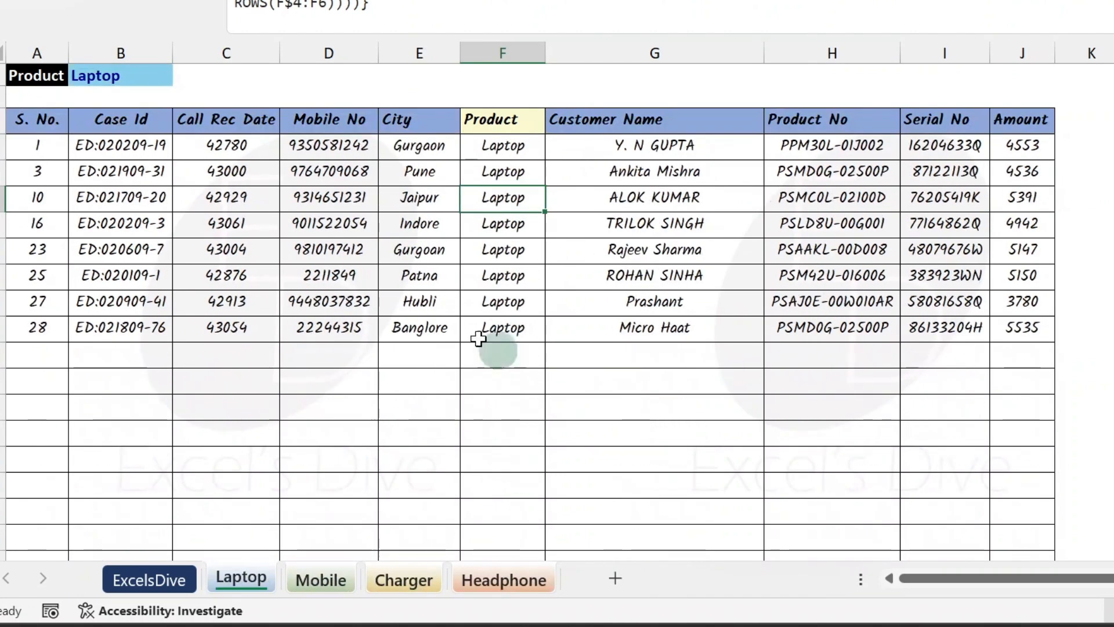
# Clear all formulas below the headers in A4:J20 on the four grouped product sheets
pyautogui.click(44, 144)
pyautogui.hotkey('ctrl', 'shift', 'Down')
pyautogui.hotkey('shift', 'Right')
pyautogui.hotkey('shift', 'Right')
pyautogui.hotkey('shift', 'Right')
pyautogui.hotkey('shift', 'Right')
pyautogui.hotkey('shift', 'Right')
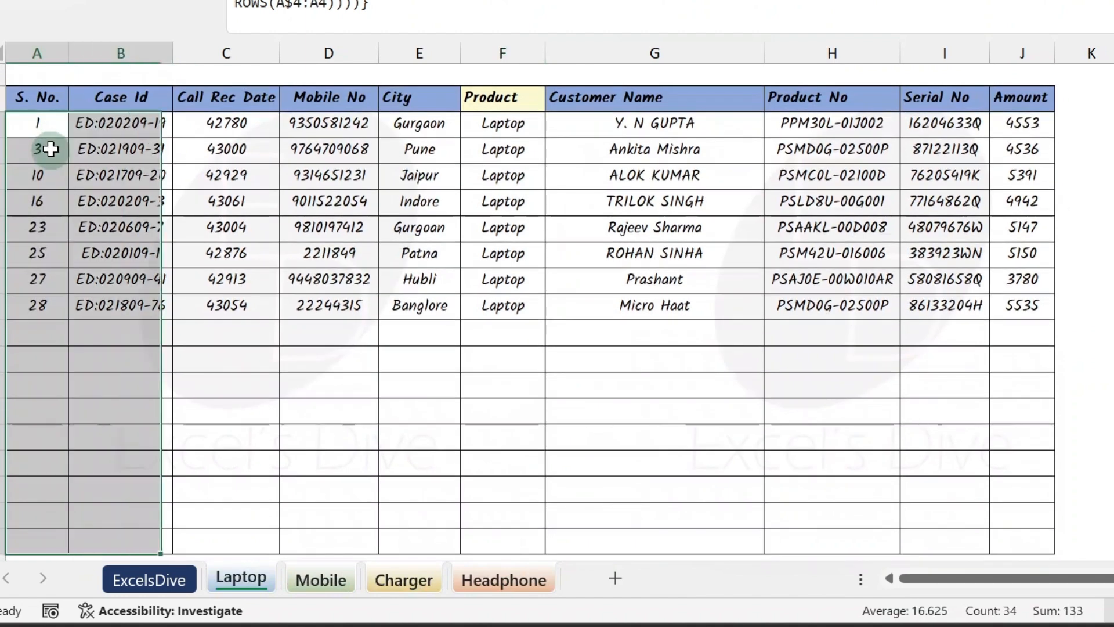
pyautogui.hotkey('shift', 'Right')
pyautogui.hotkey('shift', 'Right')
pyautogui.hotkey('shift', 'Right')
pyautogui.hotkey('shift', 'Right')
pyautogui.press('Delete')
pyautogui.press('Up')
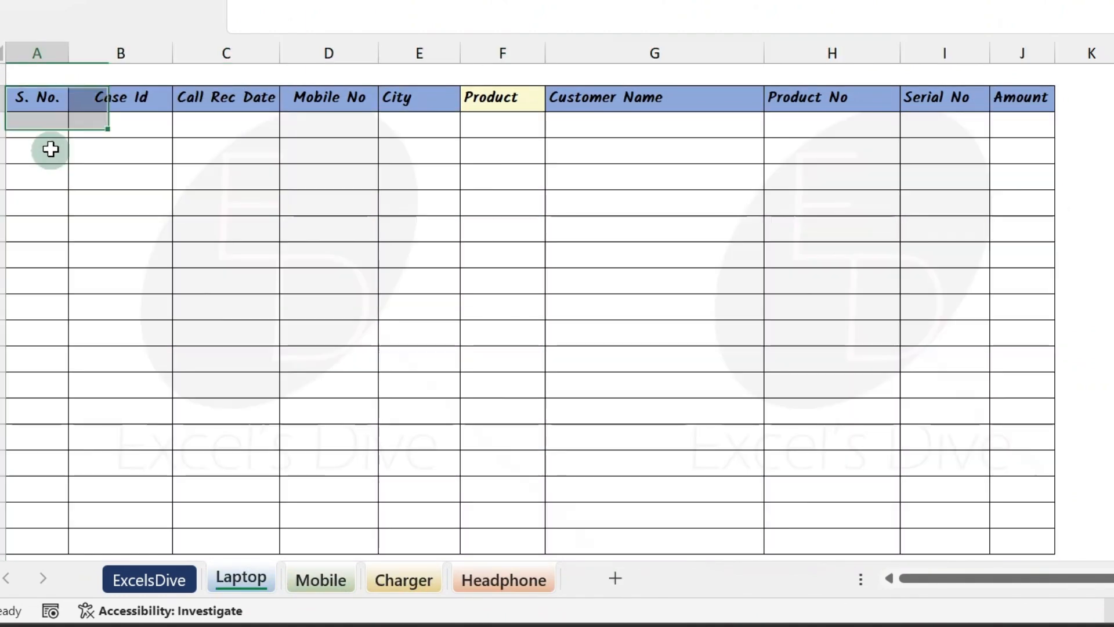
# Begin a new formula with =fil in cell A4 of the grouped sheets
pyautogui.scroll(1, 51, 149)
pyautogui.click(51, 149)
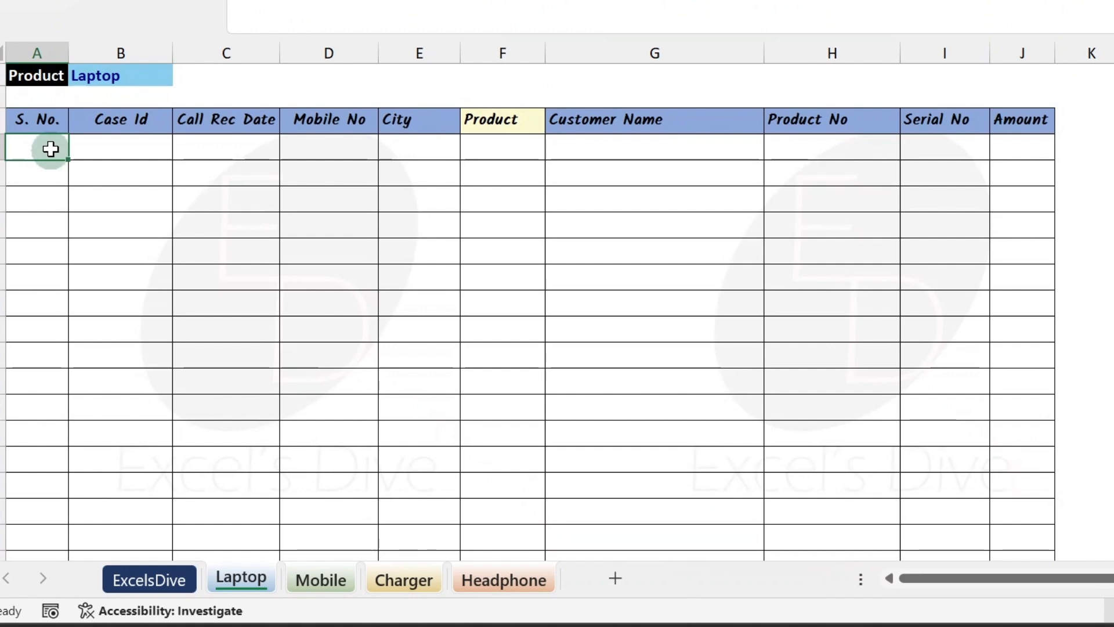
pyautogui.write('=fil')
pyautogui.press('Tab')
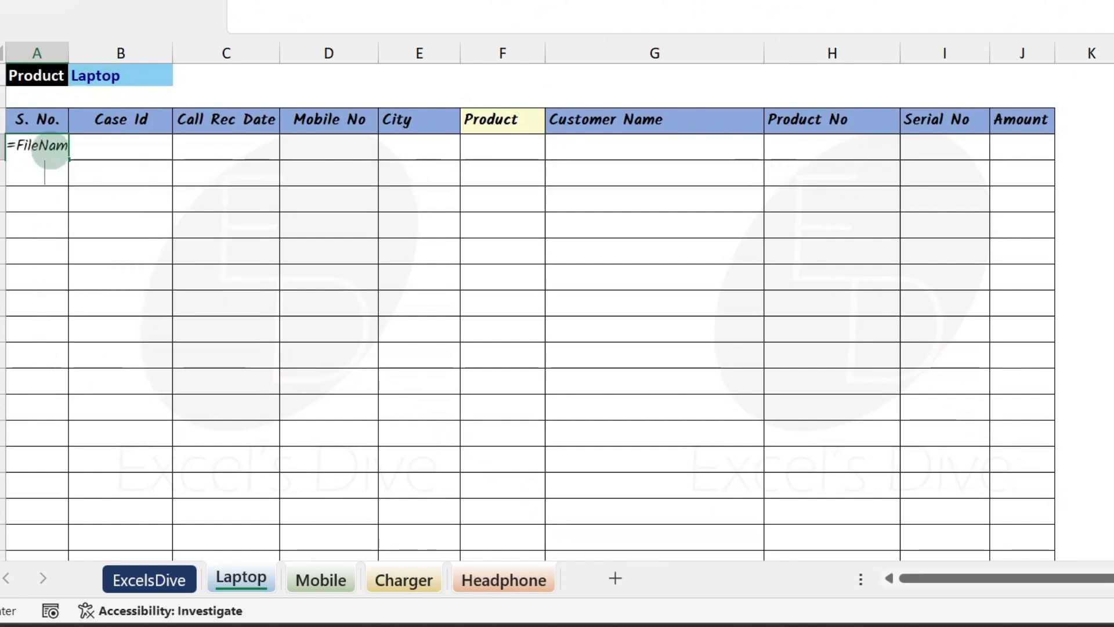
pyautogui.press('BackSpace')
pyautogui.press('BackSpace')
pyautogui.press('BackSpace')
pyautogui.press('BackSpace')
pyautogui.press('BackSpace')
pyautogui.press('BackSpace')
pyautogui.press('BackSpace')
# Enter the FILTER function in A4 with the ExcelsDive records $A$2:$J$51 as its array argument
pyautogui.press('Down')
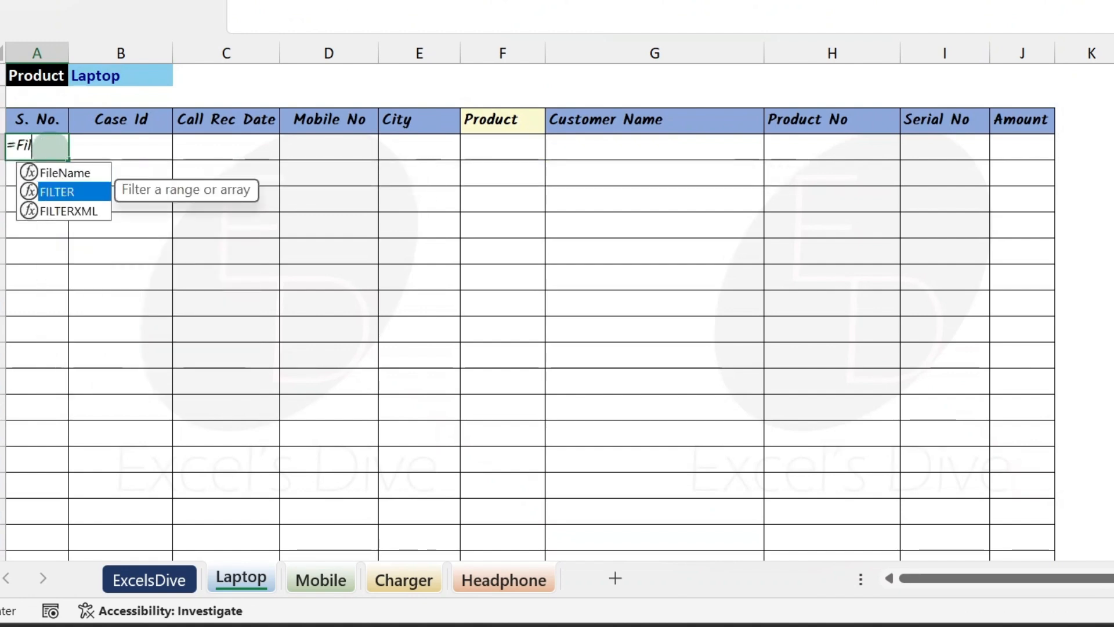
pyautogui.press('Tab')
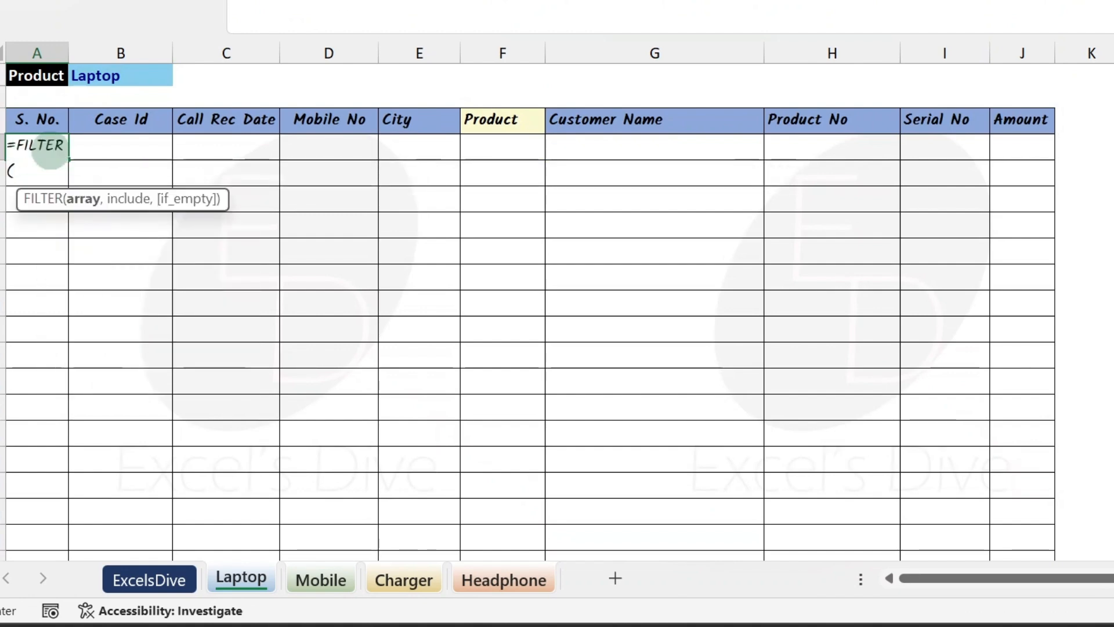
pyautogui.click(158, 578)
pyautogui.click(115, 251)
pyautogui.hotkey('ctrl', 'Up')
pyautogui.press('Down')
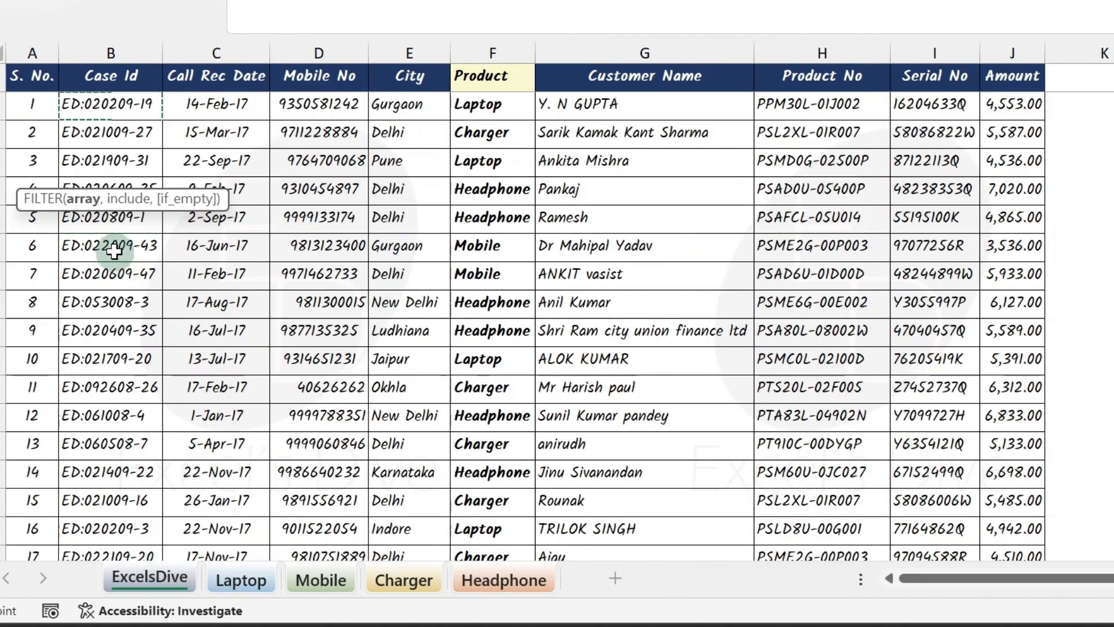
pyautogui.press('Left')
pyautogui.hotkey('ctrl', 'shift', 'Right')
pyautogui.hotkey('ctrl', 'shift', 'Down')
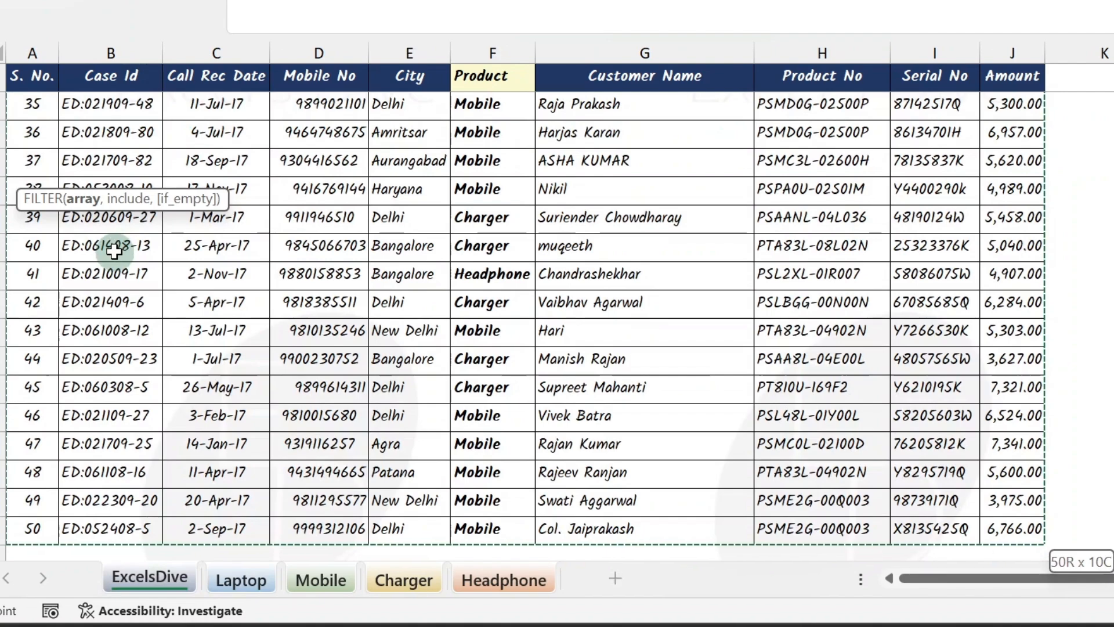
pyautogui.write(',')
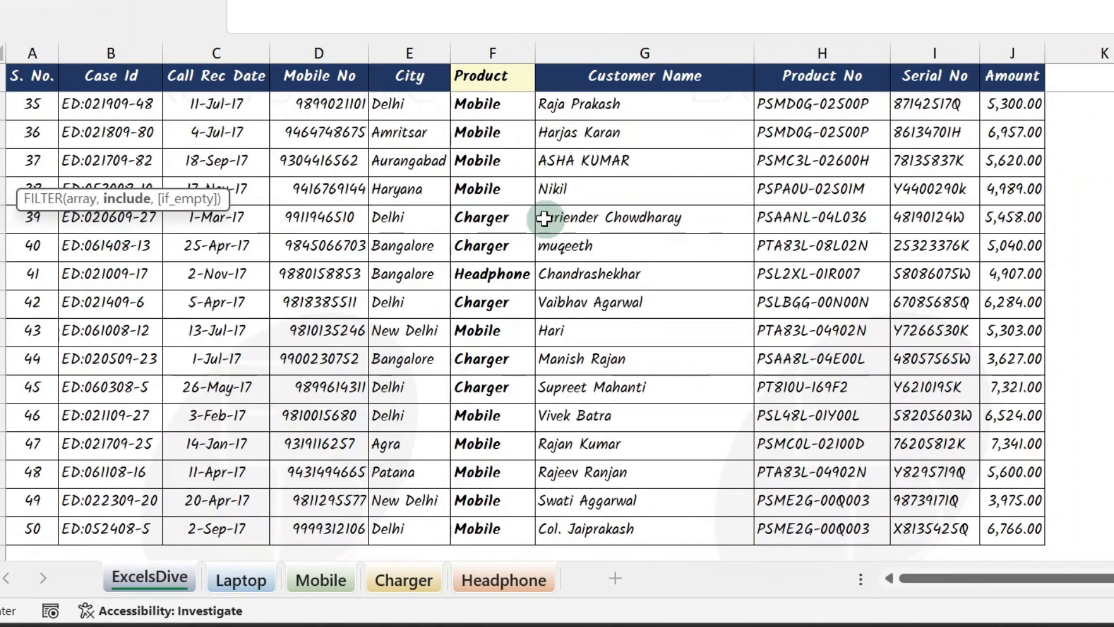
# Set the FILTER include condition to compare the ExcelsDive Product column $F$2:$F$51 with cell B1 of the Laptop sheet
pyautogui.click(479, 239)
pyautogui.hotkey('ctrl', 'Up')
pyautogui.press('Down')
pyautogui.hotkey('ctrl', 'shift', 'Down')
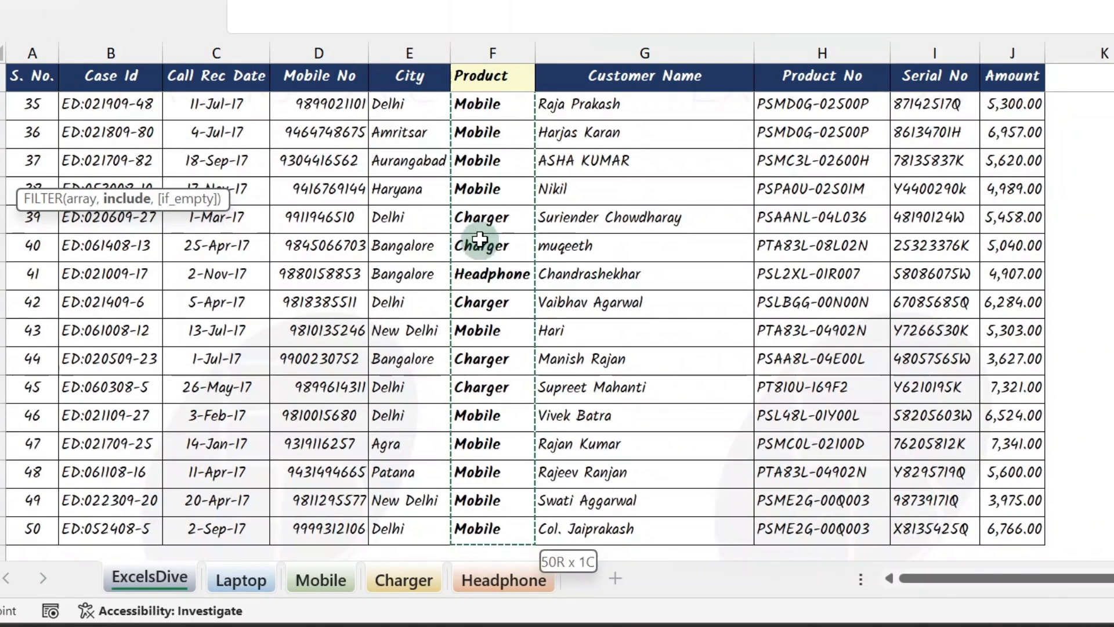
pyautogui.write('=')
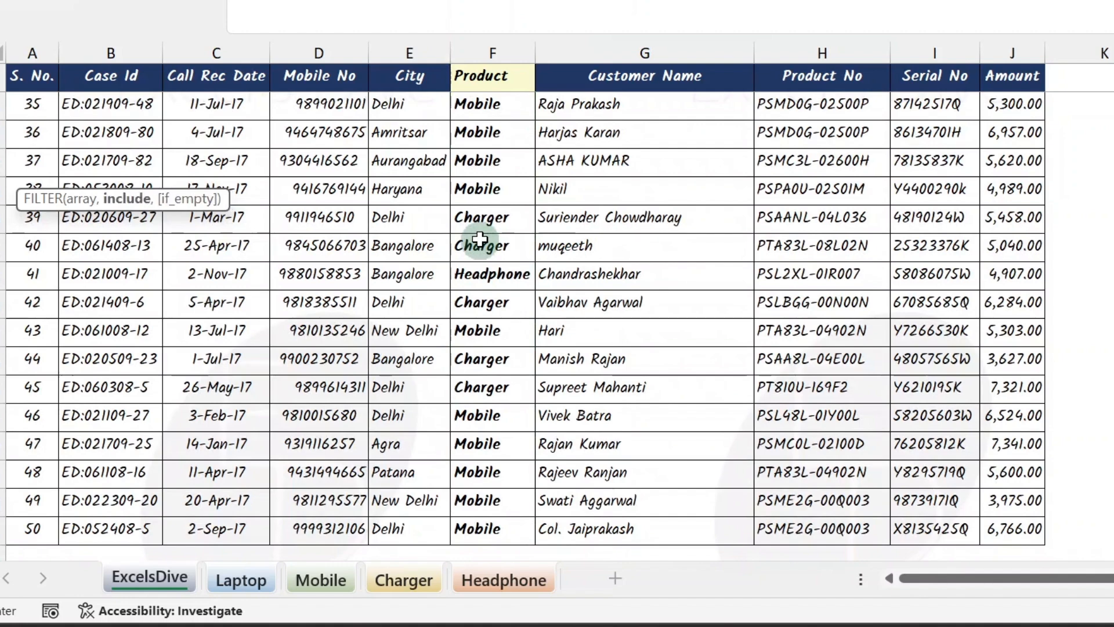
pyautogui.click(240, 579)
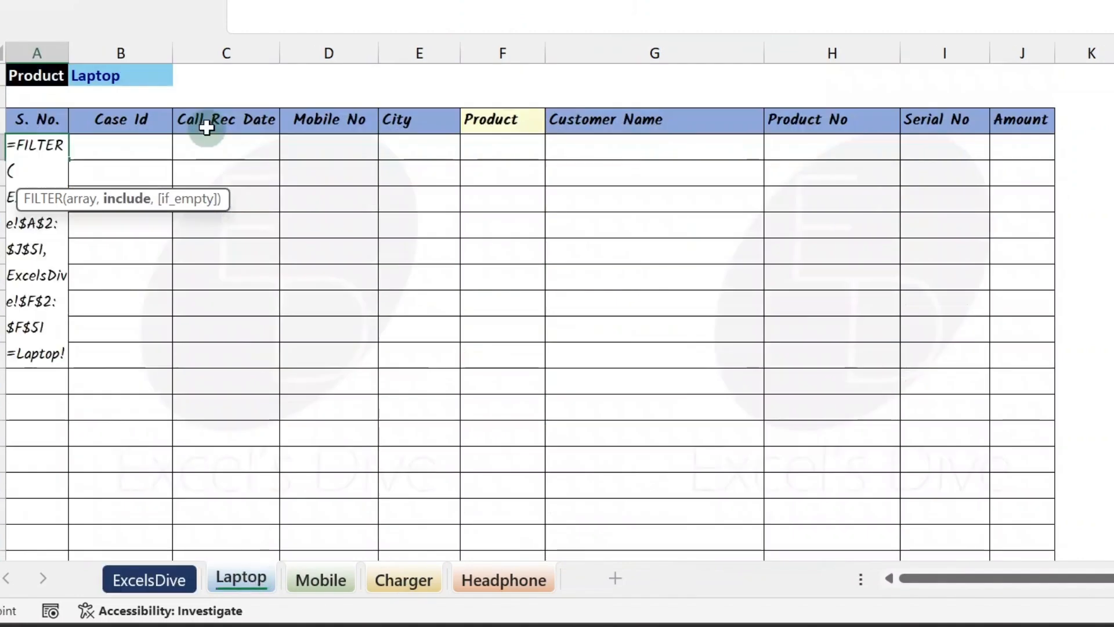
pyautogui.click(142, 82)
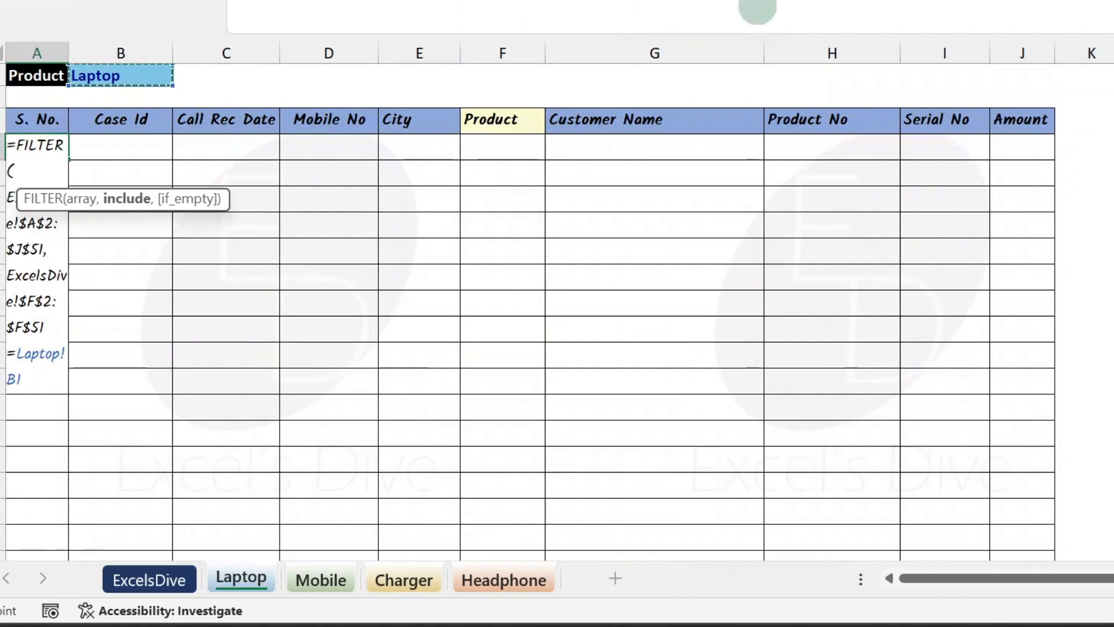
# Remove the Laptop! prefix from the B1 reference, make it absolute as $B$1, and complete the FILTER formula
pyautogui.click(639, 6)
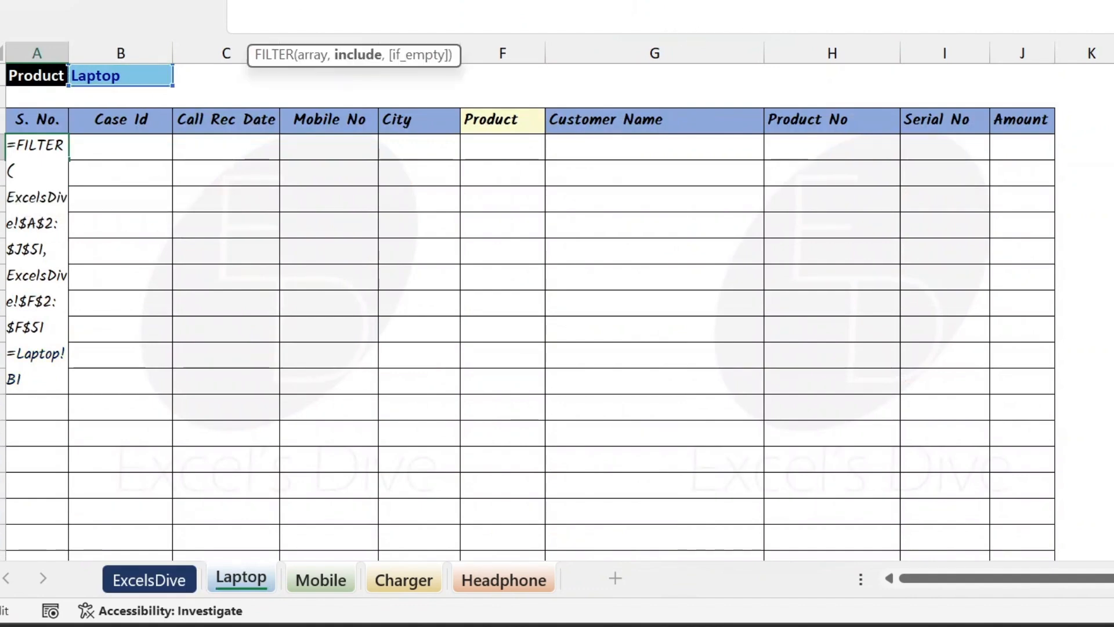
pyautogui.press('BackSpace')
pyautogui.press('BackSpace')
pyautogui.press('BackSpace')
pyautogui.press('BackSpace')
pyautogui.press('BackSpace')
pyautogui.press('BackSpace')
pyautogui.press('BackSpace')
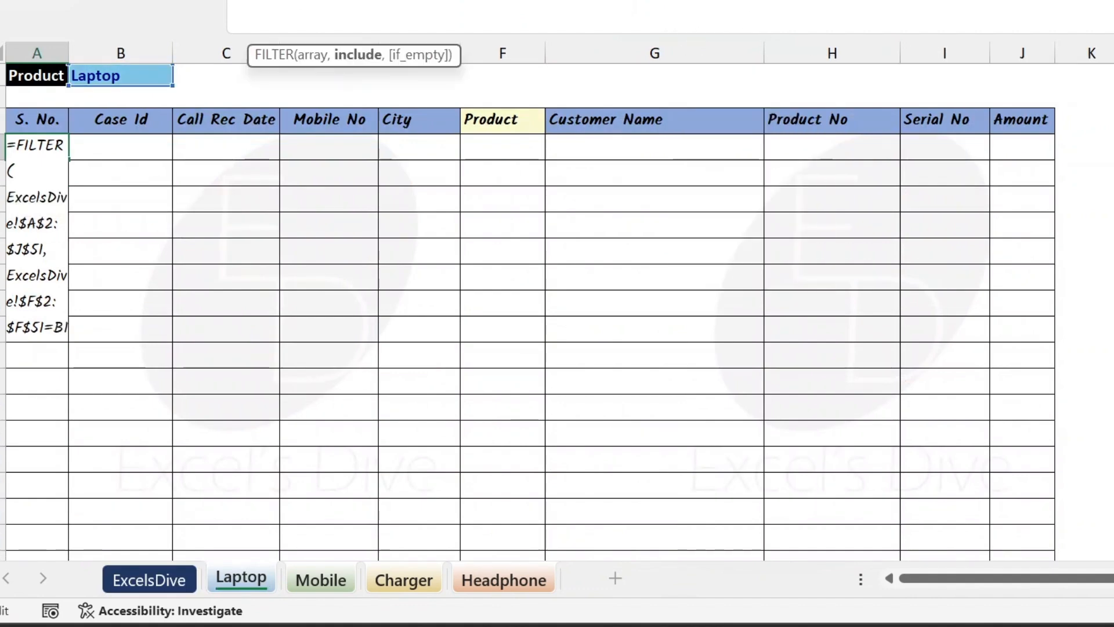
pyautogui.press('F4')
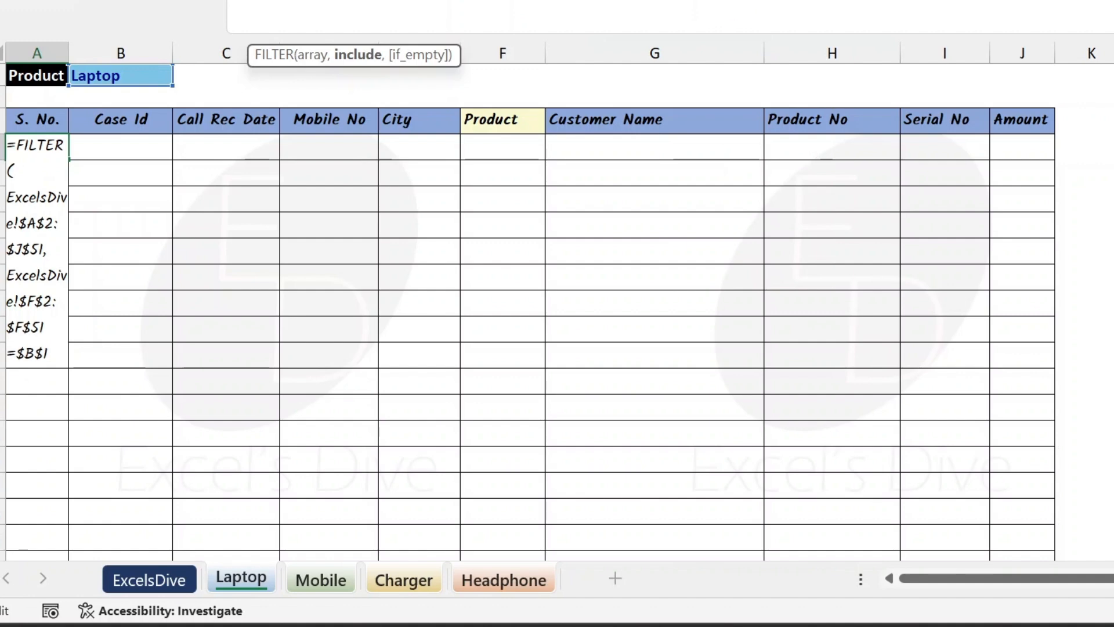
pyautogui.write(')')
pyautogui.press('Return')
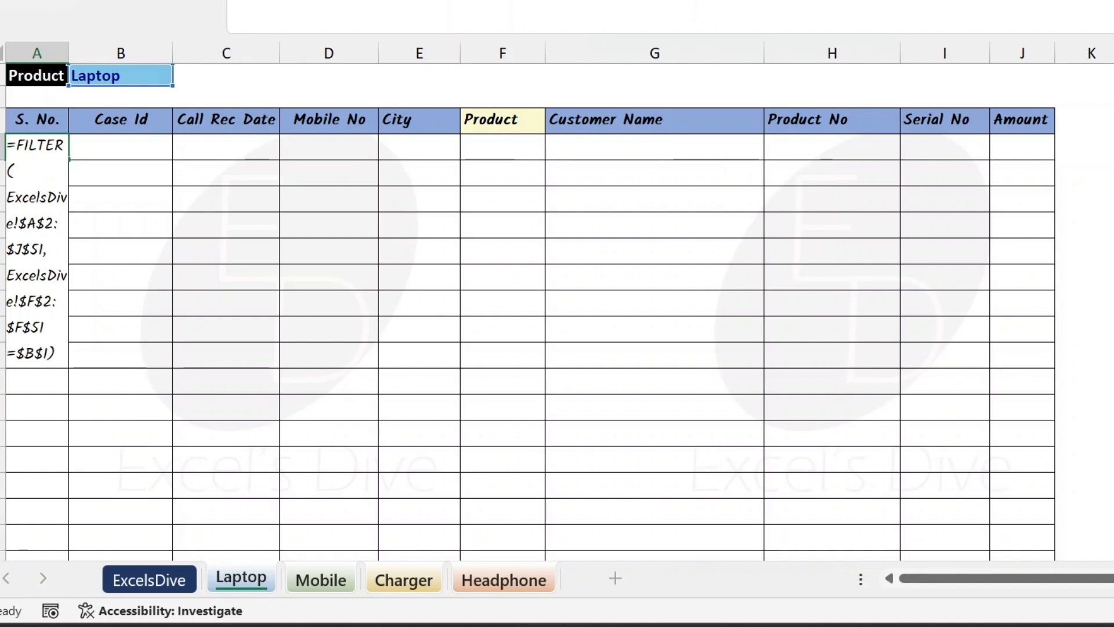
# Review the records returned by FILTER on the Laptop sheet and the other product sheets
pyautogui.press('Down')
pyautogui.press('Right')
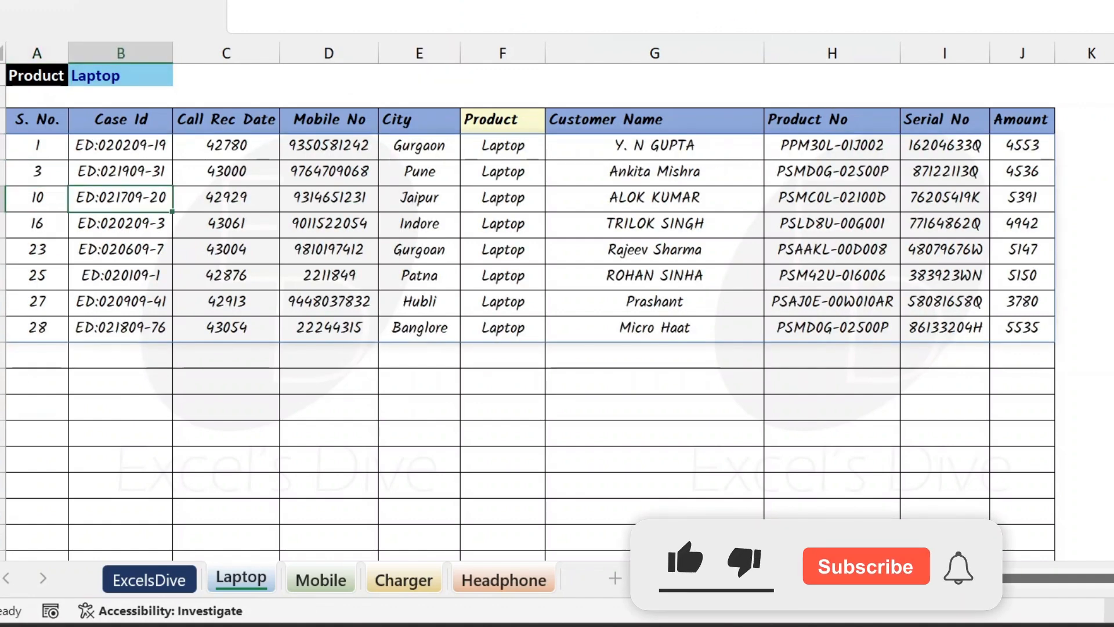
pyautogui.hotkey('ctrl', 'Right')
pyautogui.press('Down')
pyautogui.press('Left')
pyautogui.press('Left')
pyautogui.press('Left')
pyautogui.press('Left')
pyautogui.press('Left')
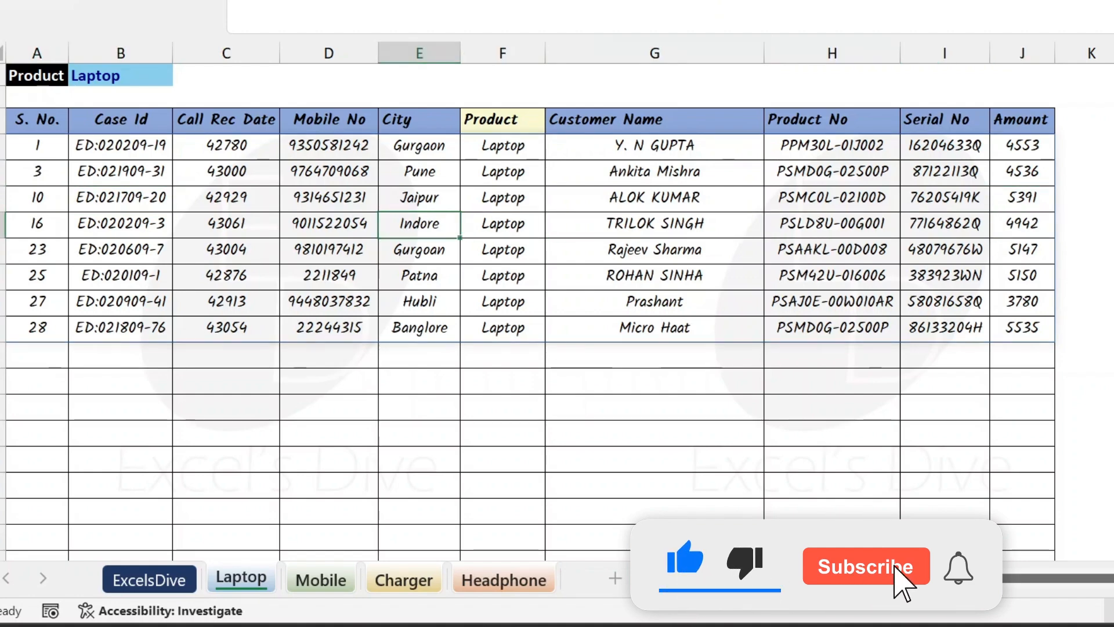
pyautogui.hotkey('ctrl', 'pagedown')
pyautogui.hotkey('ctrl', 'pagedown')
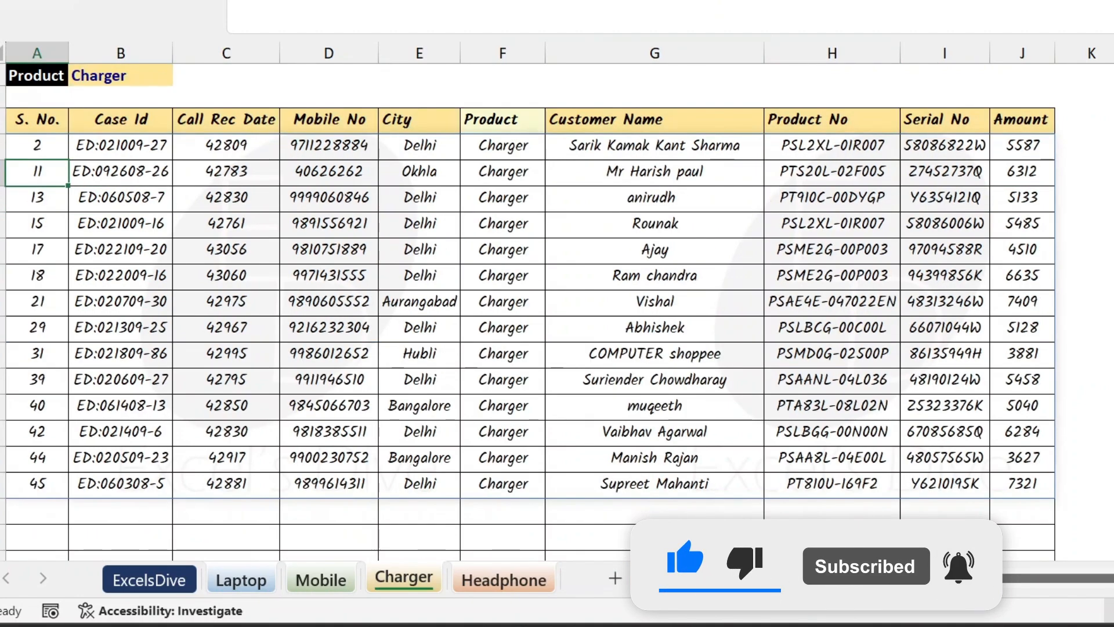
pyautogui.hotkey('ctrl', 'pagedown')
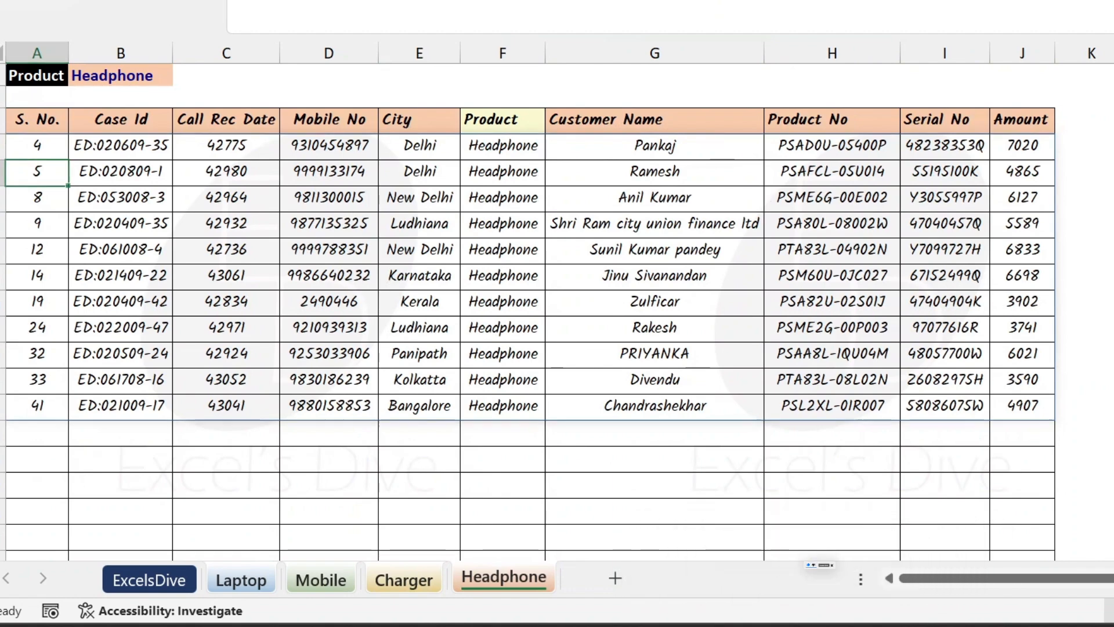
pyautogui.hotkey('ctrl', 'pageup')
pyautogui.hotkey('ctrl', 'pageup')
pyautogui.hotkey('ctrl', 'pageup')
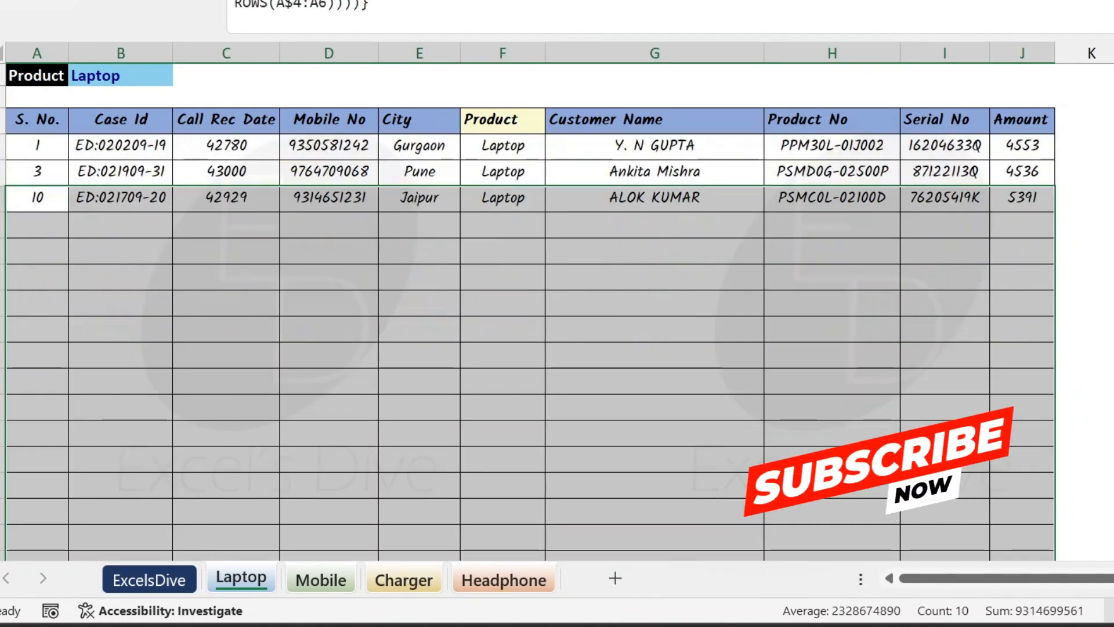
# Fill the array formulas in A6:J6 of the Laptop sheet down through row 20
pyautogui.press('Down')
pyautogui.press('Up')
pyautogui.hotkey('ctrl', 'shift', 'Right')
pyautogui.hotkey('ctrl', 'c')
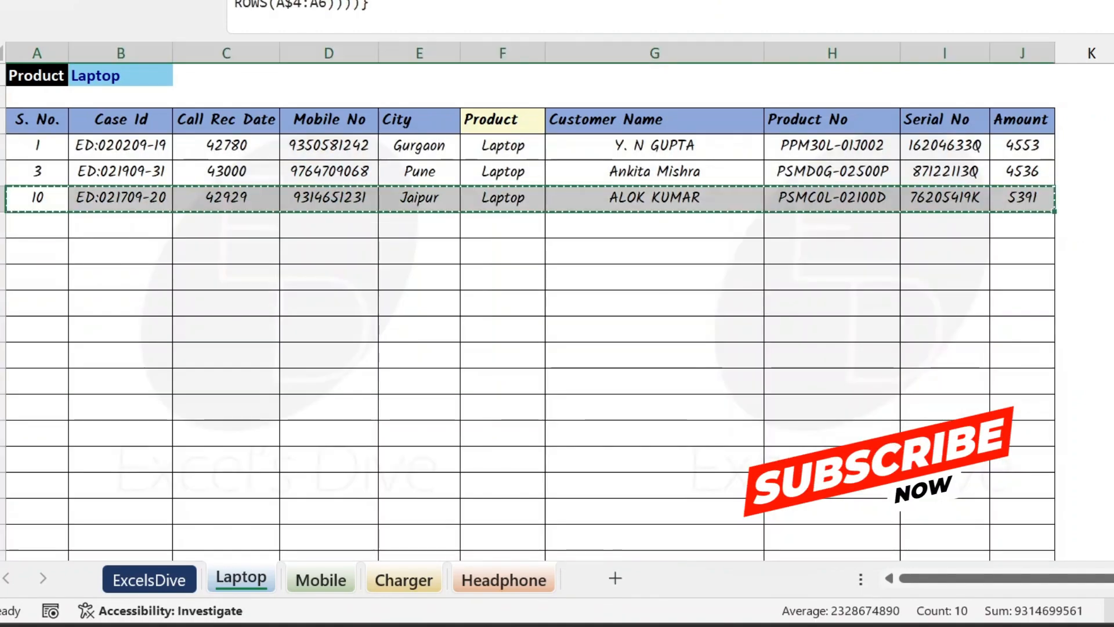
pyautogui.hotkey('shift', 'Down')
pyautogui.hotkey('shift', 'Down')
pyautogui.hotkey('shift', 'Down')
pyautogui.hotkey('shift', 'Down')
pyautogui.hotkey('shift', 'Down')
pyautogui.hotkey('shift', 'Down')
pyautogui.hotkey('shift', 'Down')
pyautogui.hotkey('shift', 'Down')
pyautogui.hotkey('shift', 'Down')
pyautogui.hotkey('shift', 'Down')
pyautogui.hotkey('shift', 'Down')
pyautogui.hotkey('shift', 'Down')
pyautogui.hotkey('shift', 'Down')
pyautogui.hotkey('shift', 'Down')
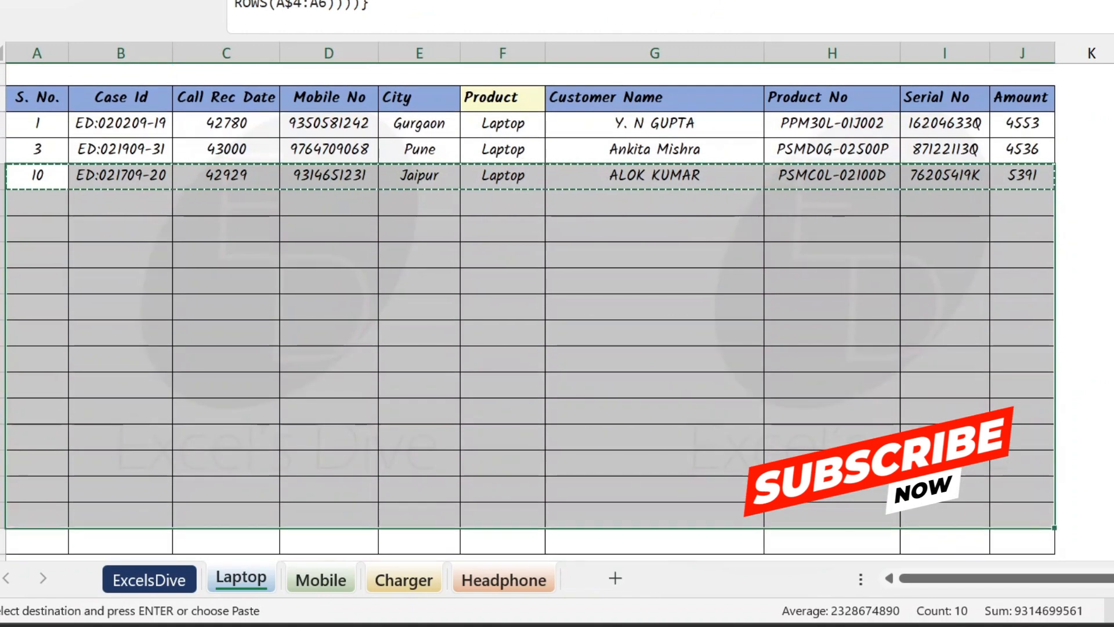
pyautogui.press('Return')
pyautogui.press('Return')
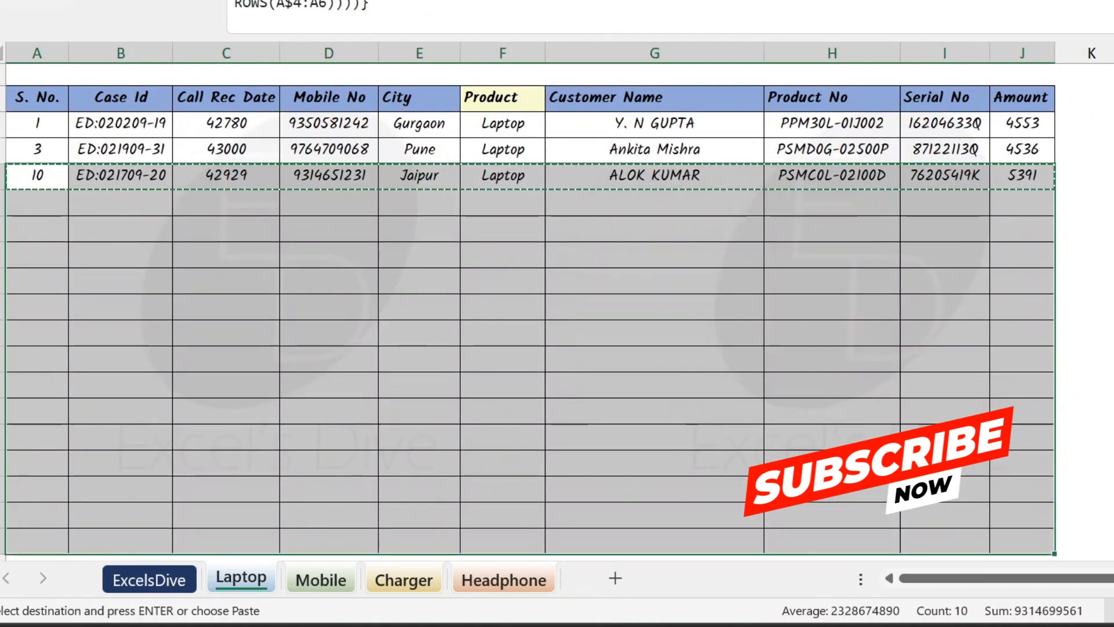
pyautogui.press('Escape')
pyautogui.hotkey('ctrl', 'd')
# Check the extracted records on the Charger sheet and return to cell A1
pyautogui.hotkey('ctrl', 'pagedown')
pyautogui.hotkey('ctrl', 'pagedown')
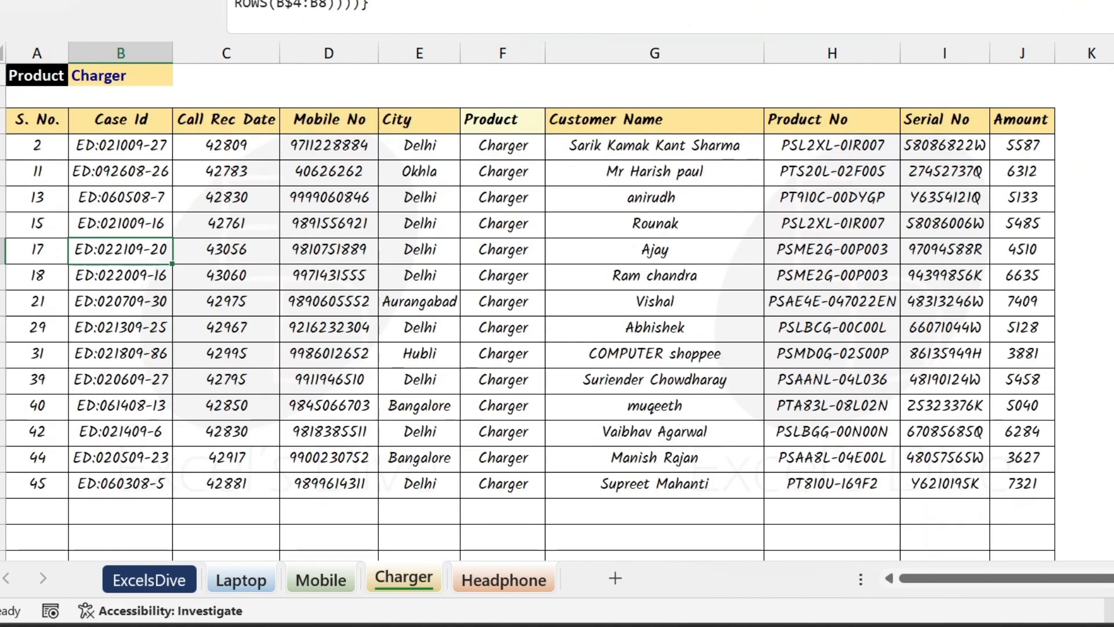
pyautogui.hotkey('ctrl', 'Home')
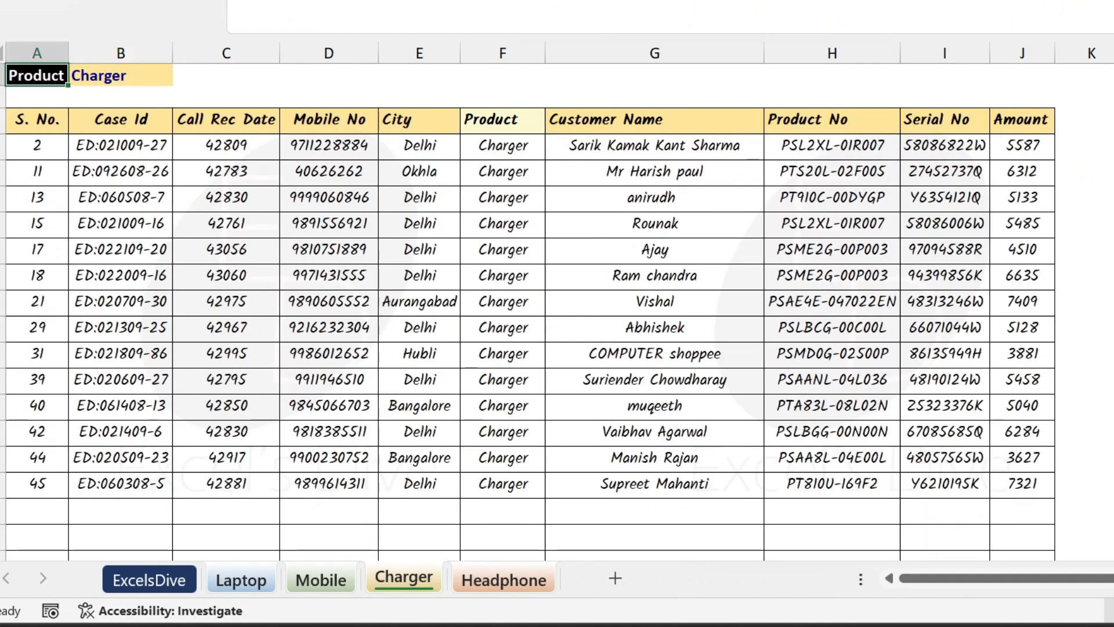